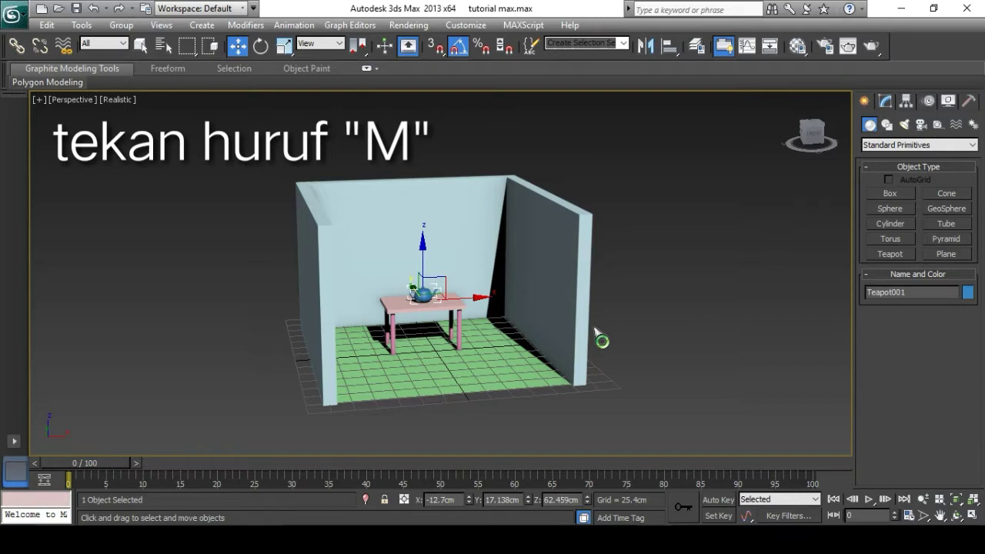
- Open the Material Editor in compact mode
key("m")
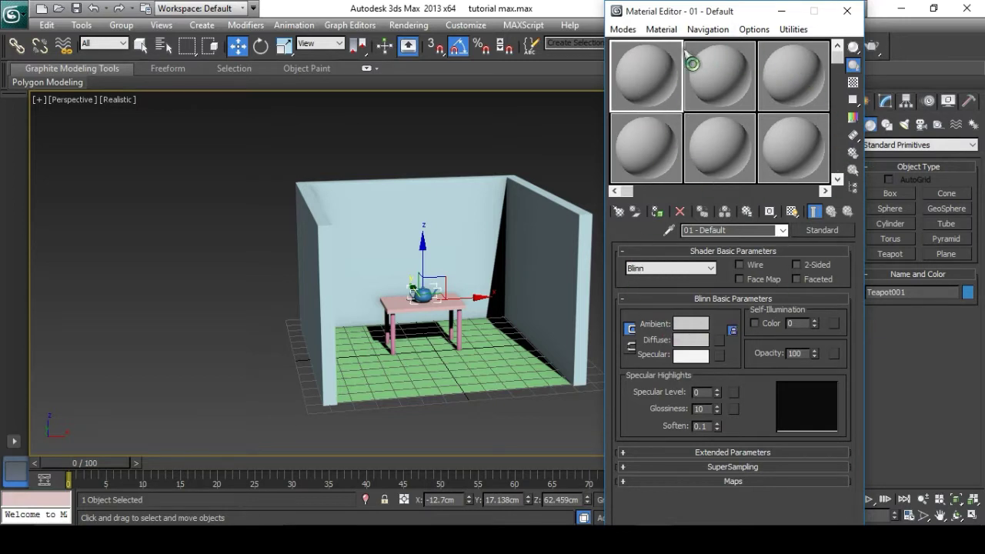
left_click(623, 29)
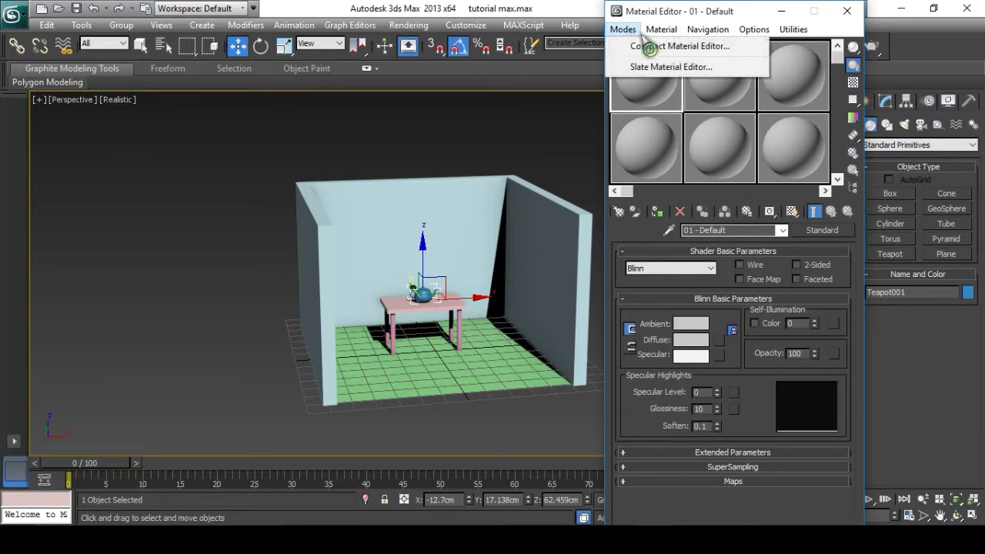
left_click(661, 29)
mouse_move(622, 29)
left_click(635, 48)
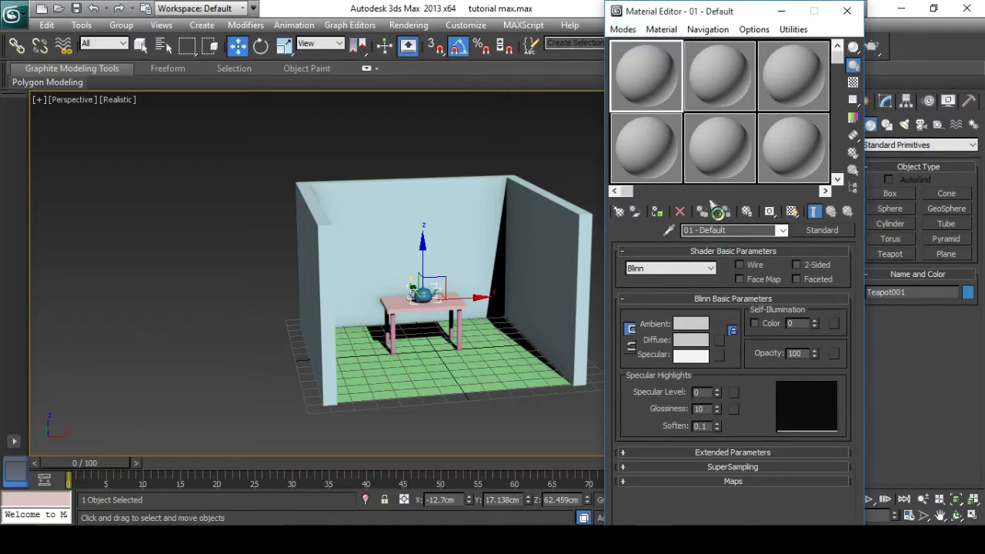
- Switch to the Slate Material Editor and return to the Compact Material Editor
left_click(622, 29)
left_click(640, 66)
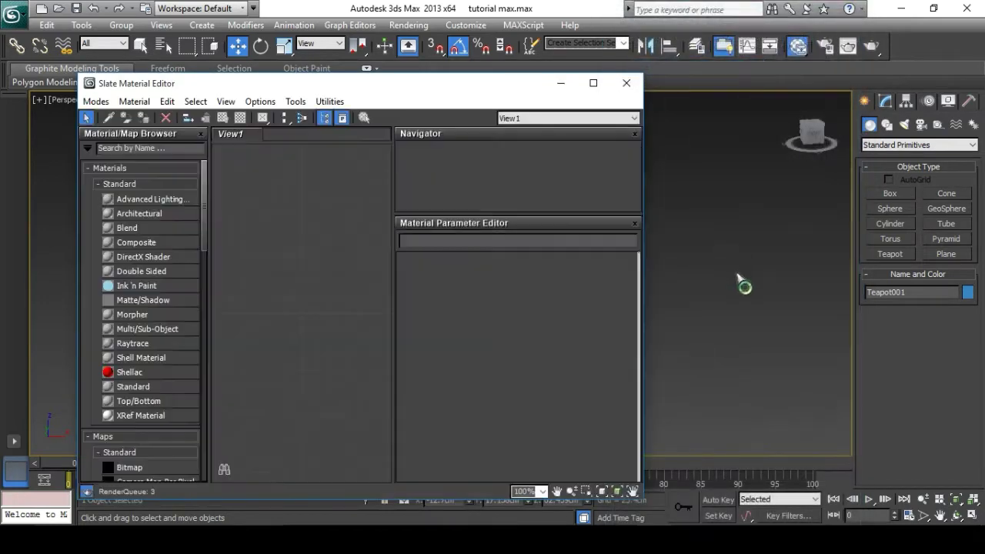
left_click_drag(375, 86, 573, 70)
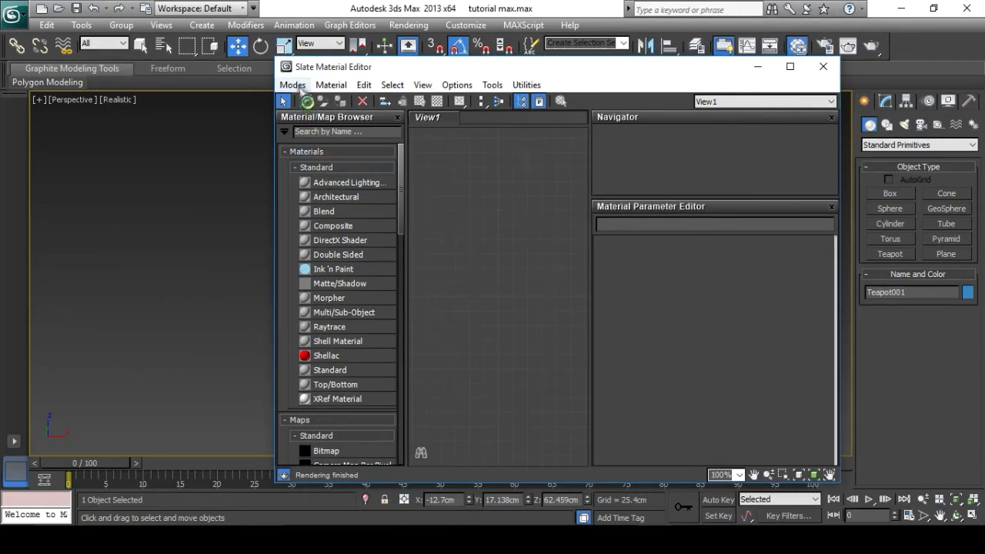
left_click(293, 85)
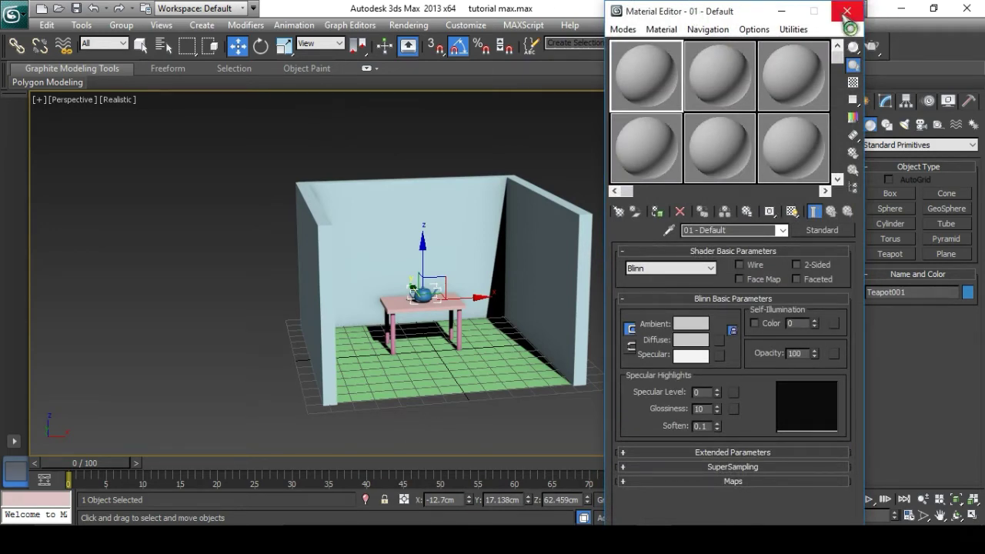
- Close and reopen the Material Editor, and reposition its window slightly lower
left_click(846, 10)
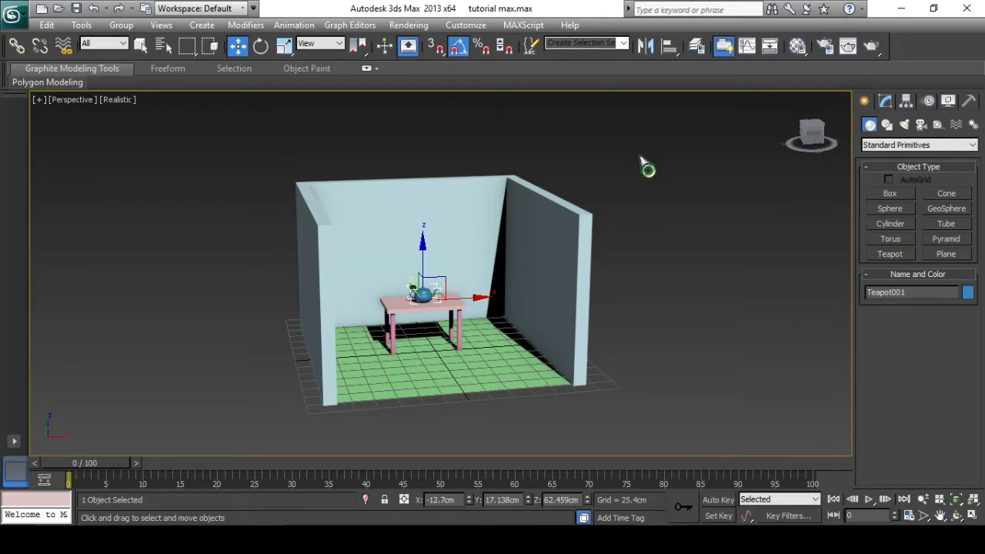
key("m")
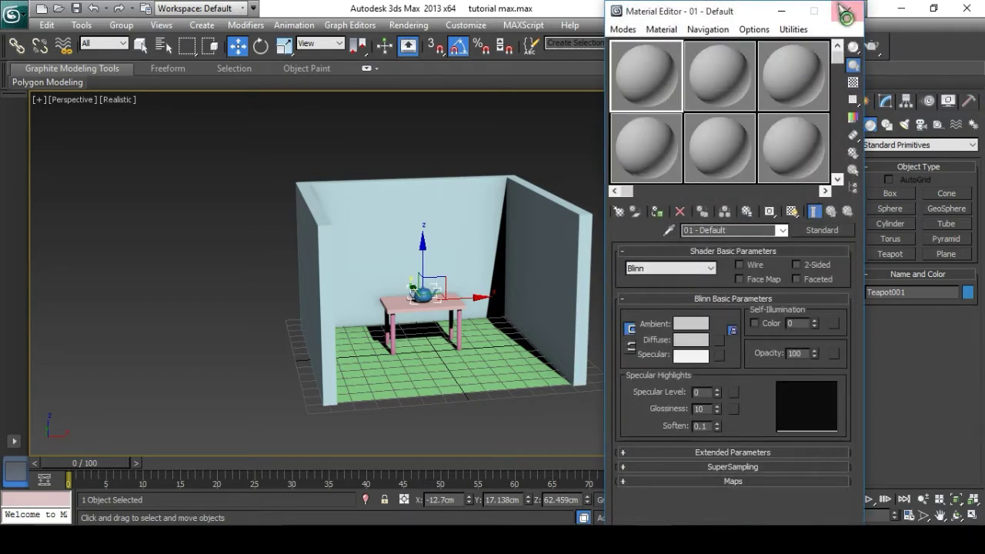
left_click_drag(758, 21, 760, 47)
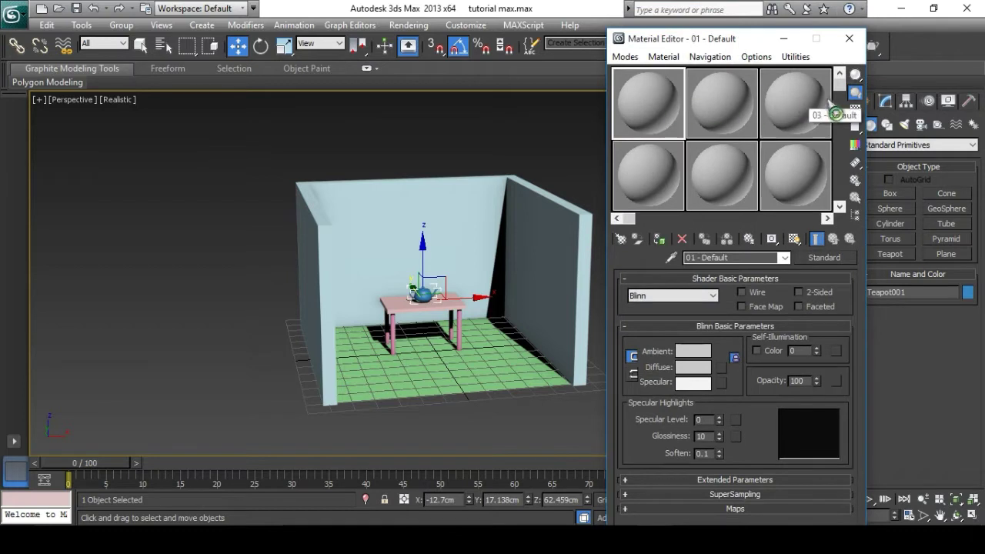
- Look through the material sample slots and select the first one, 01 - Default
mouse_move(838, 88)
left_mouse_down()
mouse_move(844, 114)
mouse_move(841, 101)
left_mouse_up()
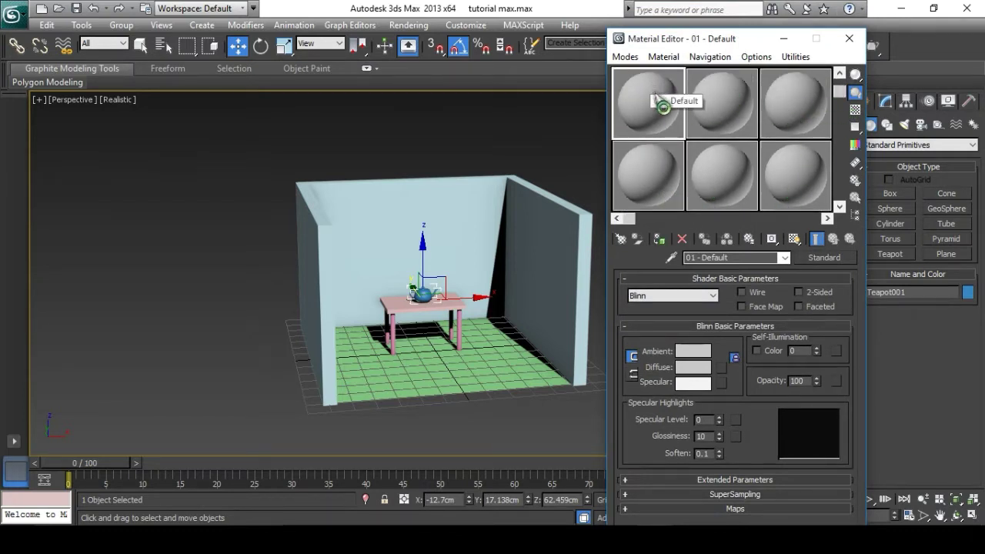
mouse_move(838, 91)
left_mouse_down()
mouse_move(854, 201)
mouse_move(856, 90)
mouse_move(856, 213)
mouse_move(856, 89)
left_mouse_up()
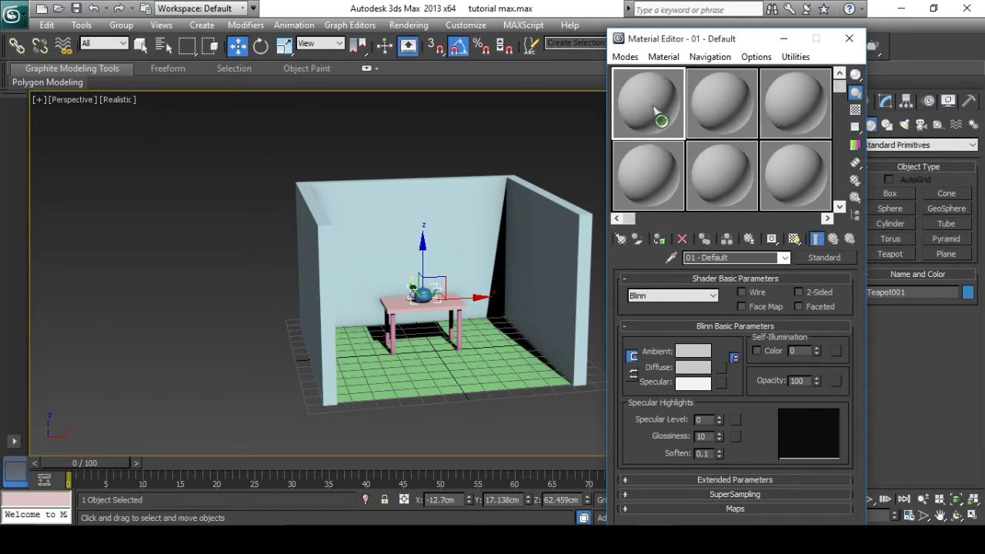
left_click(709, 107)
left_click(814, 113)
left_click(789, 179)
left_click(721, 183)
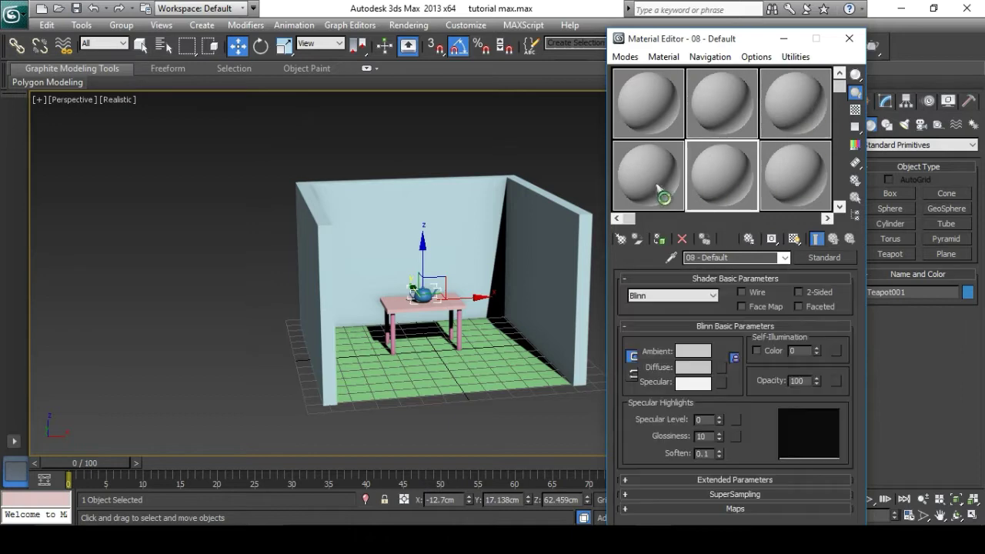
left_click(653, 124)
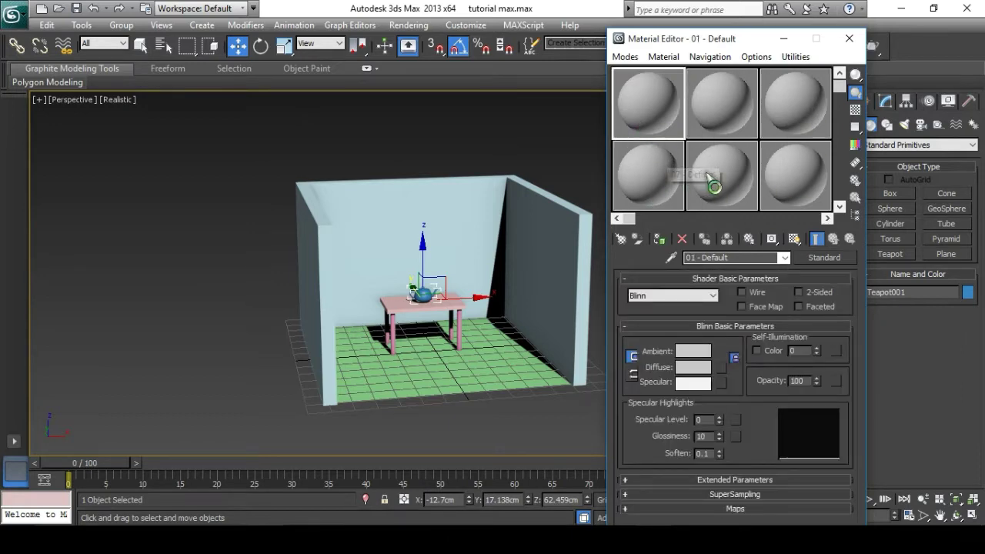
left_click_drag(711, 185, 832, 266)
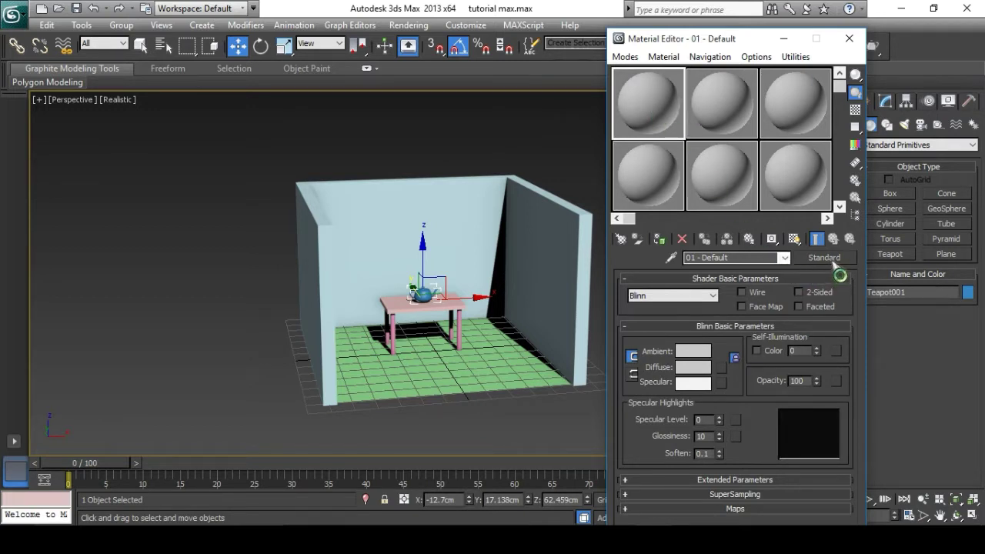
left_click(823, 259)
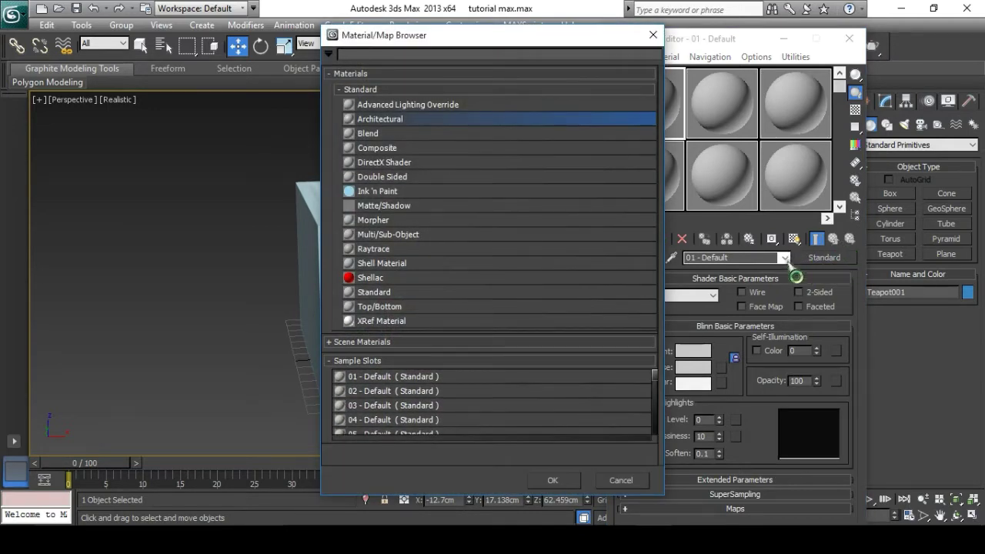
left_click(653, 35)
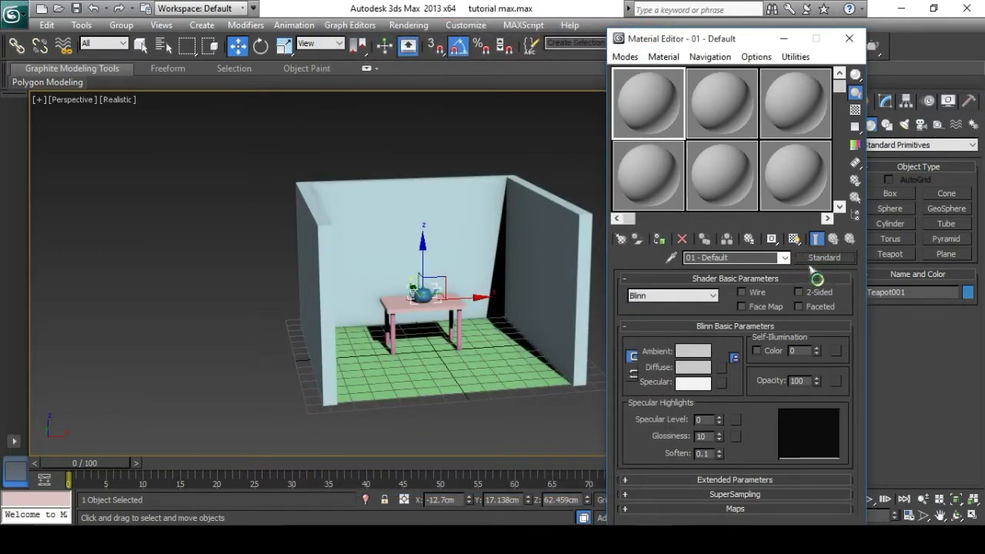
left_click(821, 258)
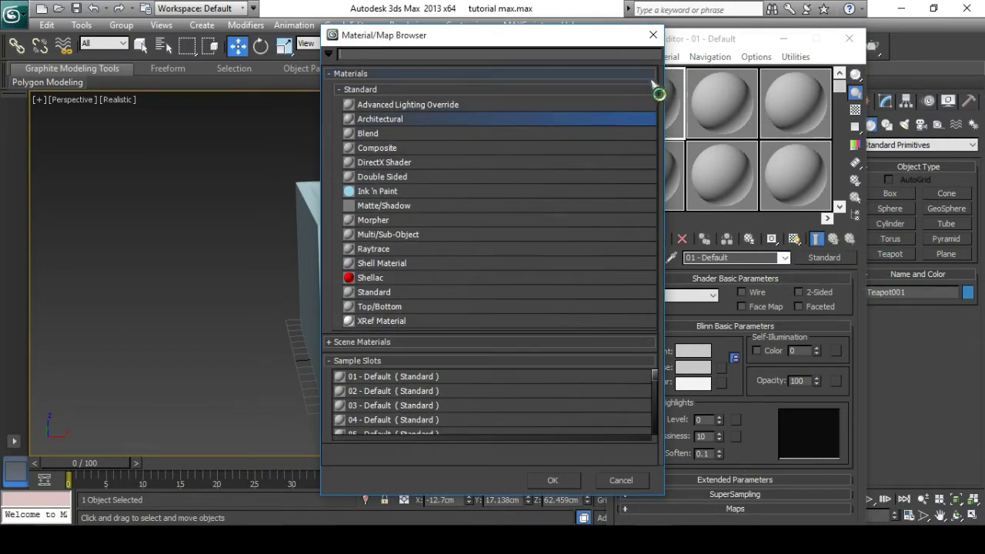
left_click(652, 35)
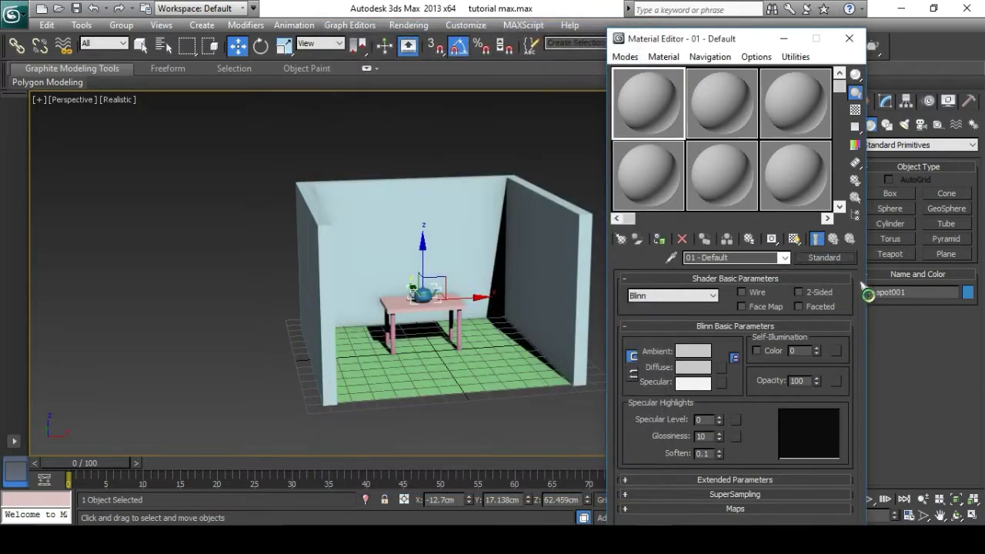
- Change the 01 - Default material's type to Architectural and apply the Wood Varnished template
left_click(824, 261)
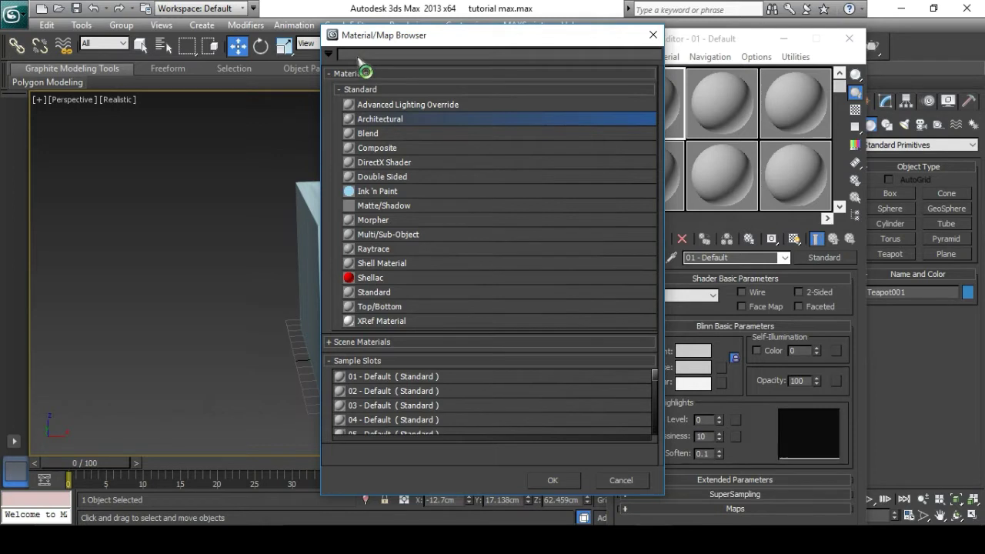
type("RCHITEC")
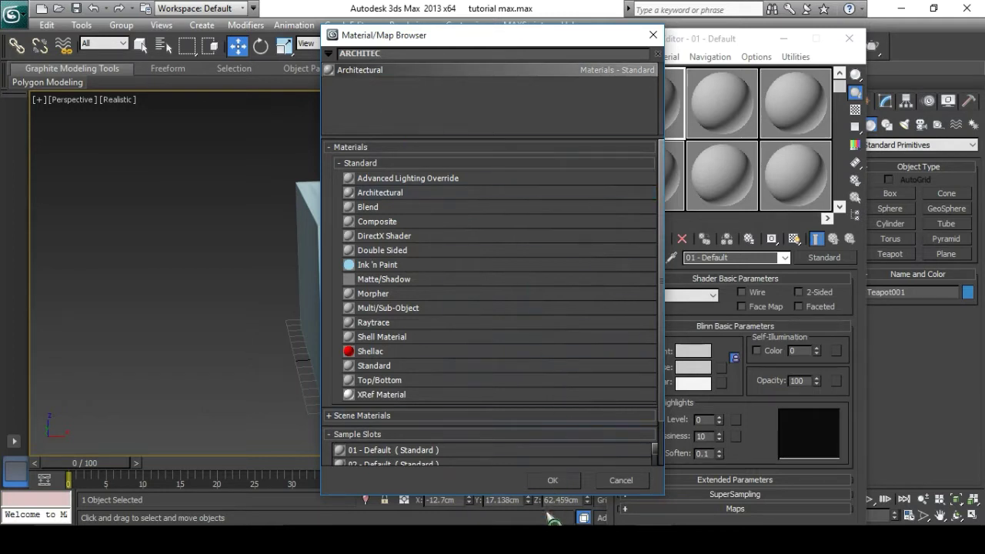
left_click(552, 480)
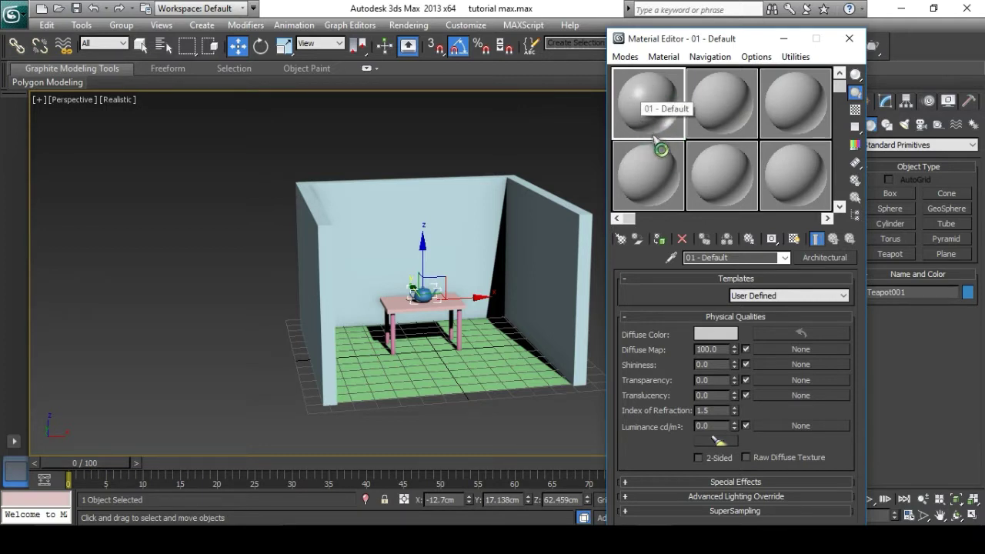
left_click(813, 299)
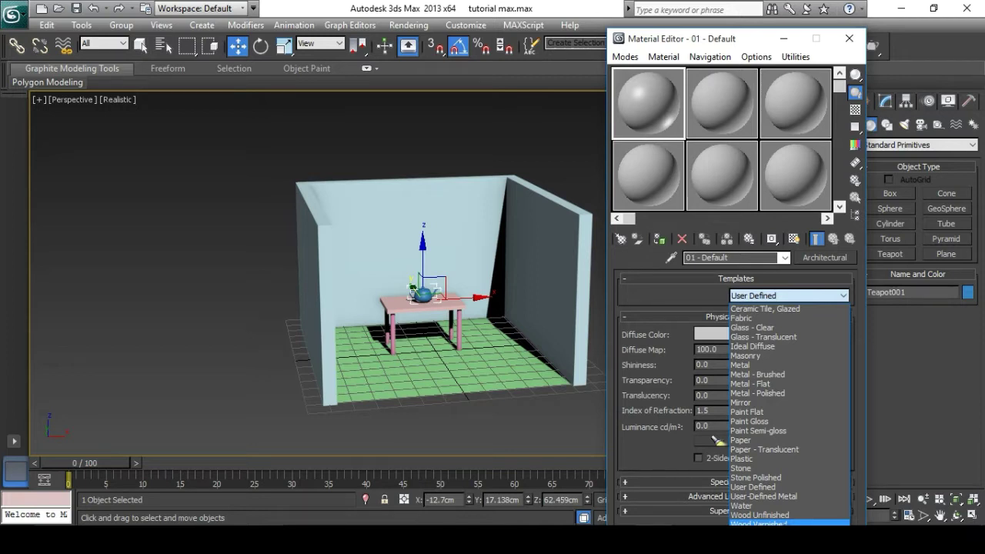
left_click(759, 524)
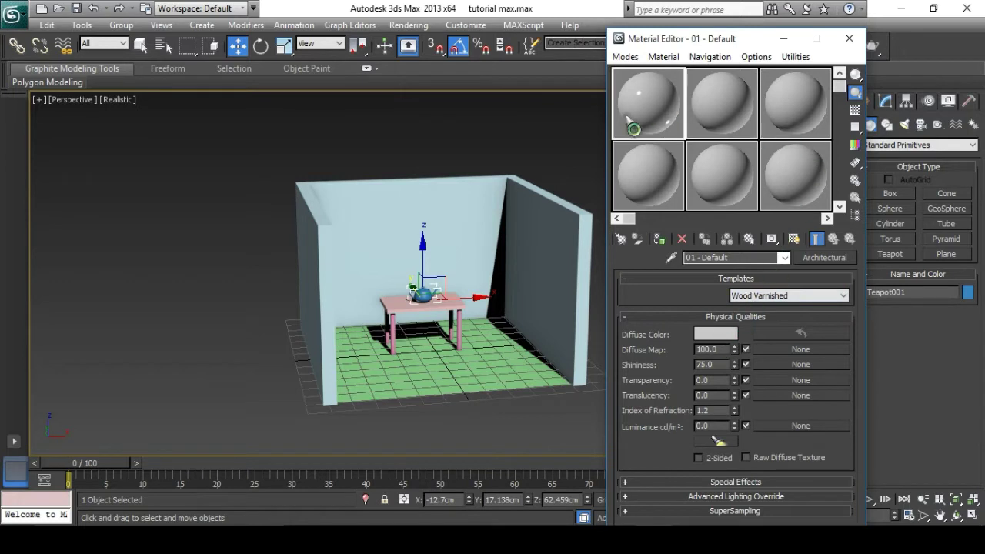
- Set the material's diffuse color to lime green with RGB 144, 253, 2
left_click(712, 336)
mouse_move(476, 160)
left_mouse_down()
mouse_move(446, 146)
mouse_move(517, 146)
mouse_move(474, 152)
mouse_move(463, 142)
left_mouse_up()
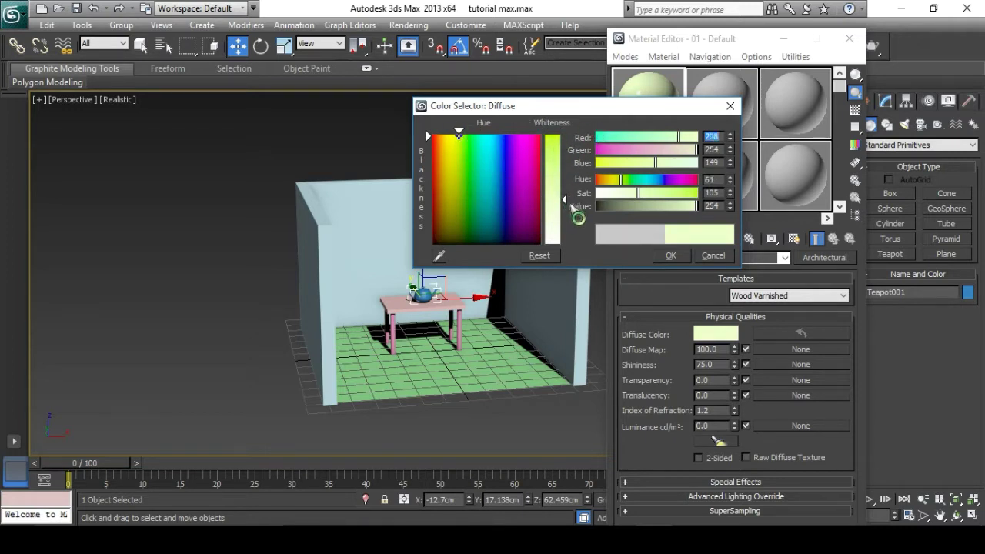
left_click_drag(569, 201, 566, 137)
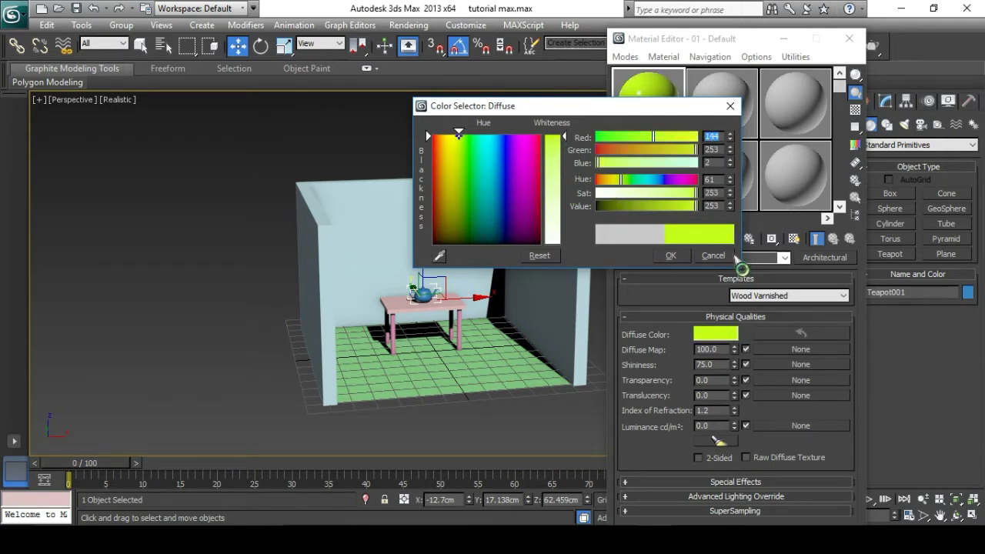
left_click(671, 258)
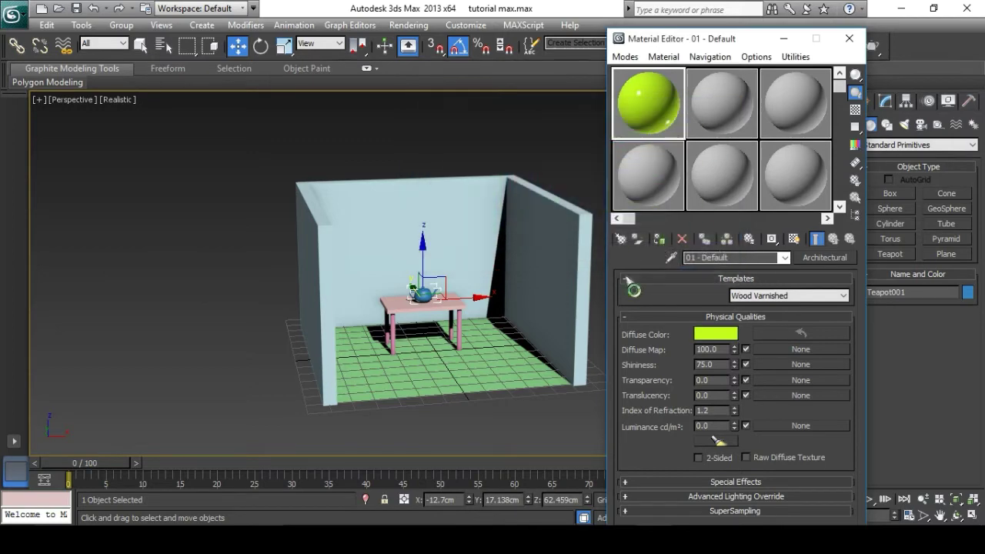
- Assign the lime green material to the selected table group MEJA and undo the assignment
scroll(415, 319, "up", 5)
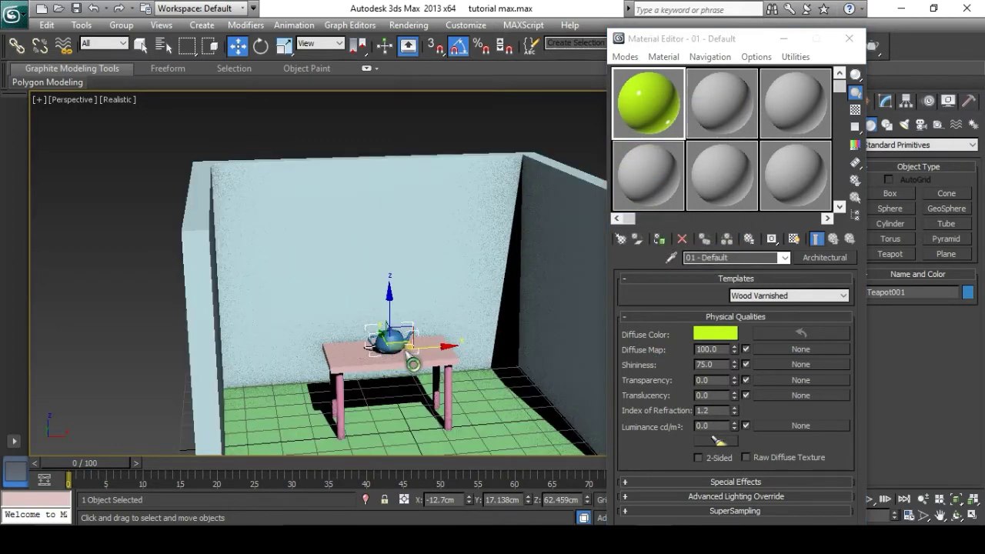
scroll(438, 315, "up", 4)
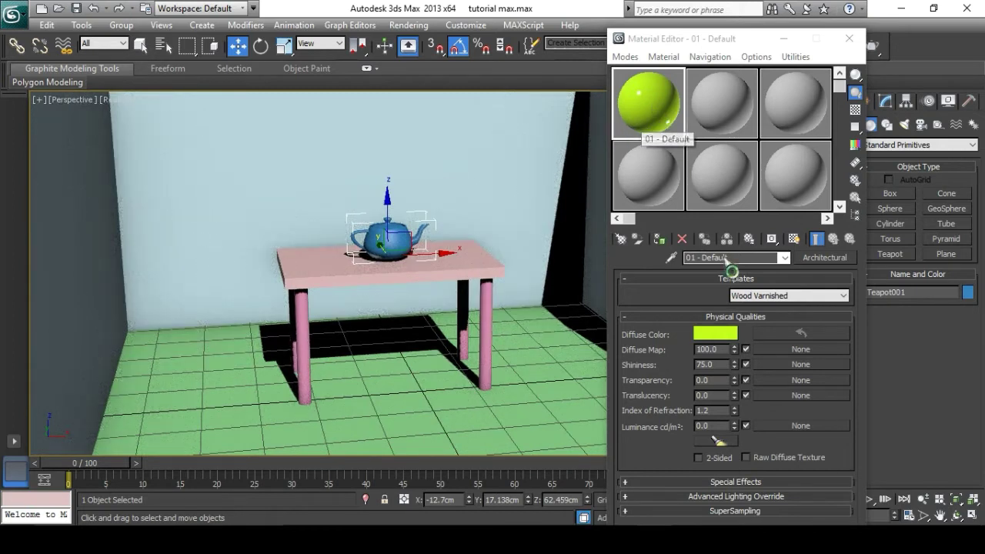
left_click(455, 278)
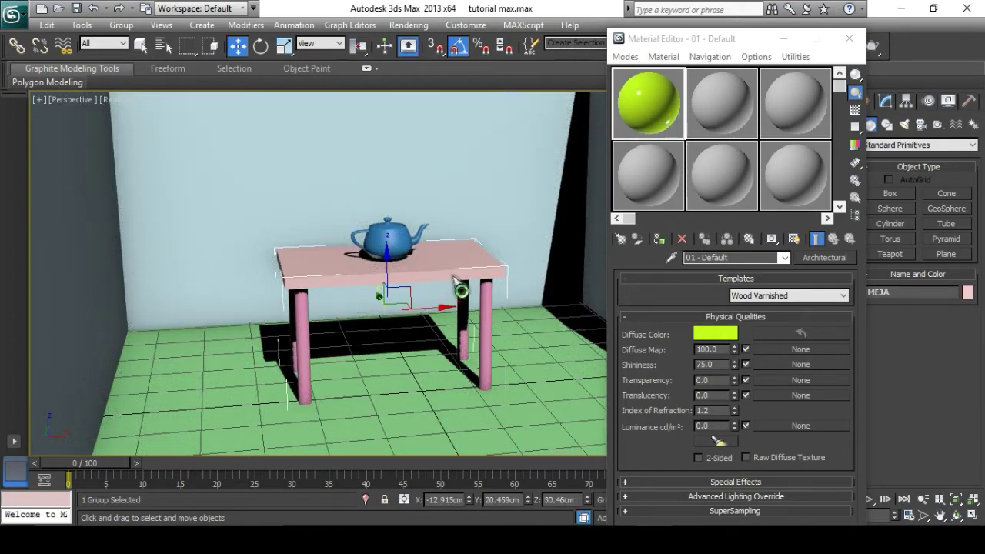
left_click(660, 241)
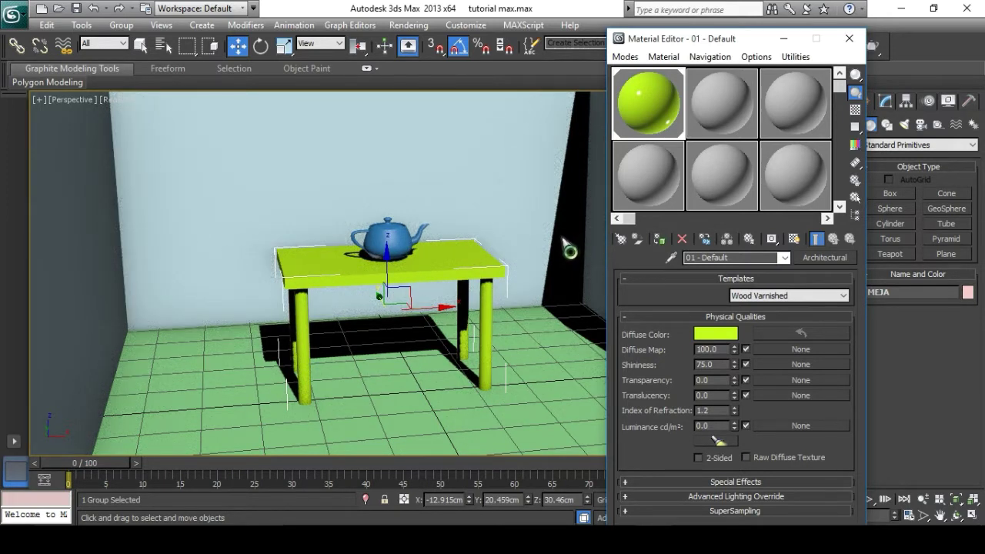
key("ctrl+z")
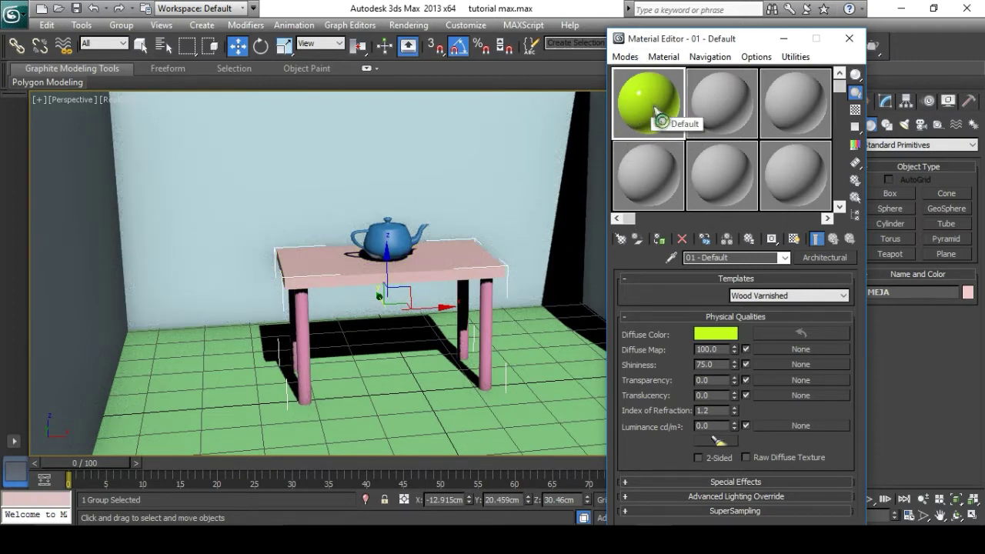
- Apply the lime green material to the tabletop alone with the Assign to Object option
left_click_drag(658, 106, 450, 260)
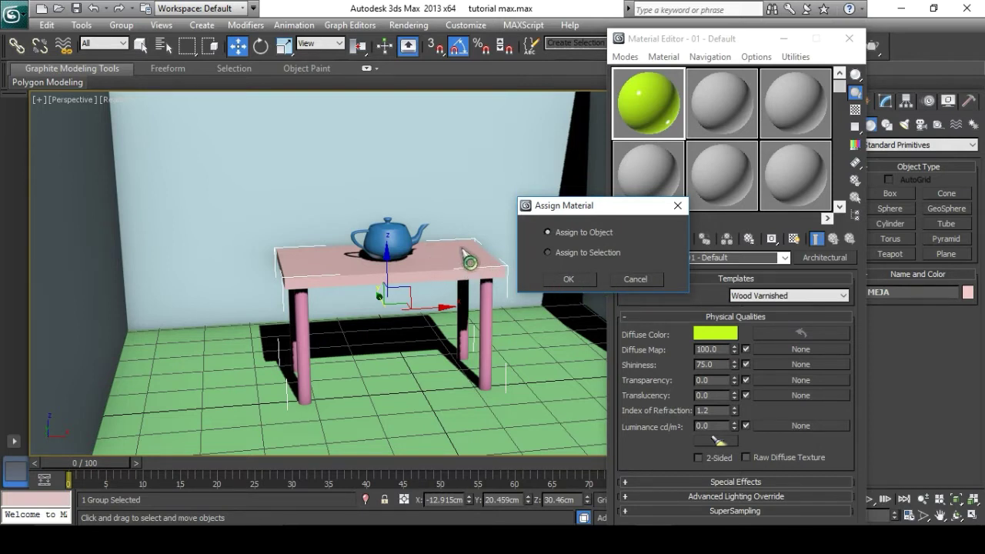
left_click(572, 283)
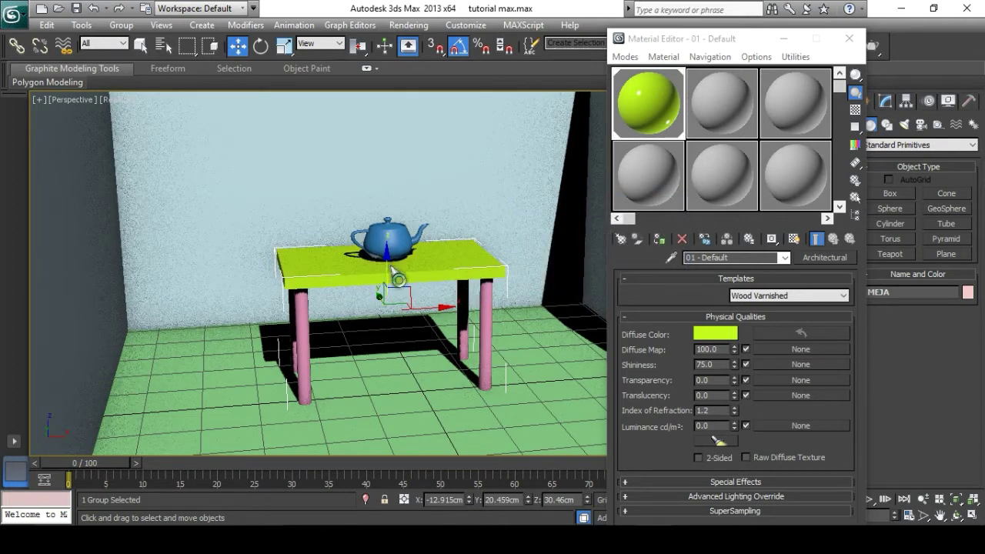
- Apply the lime green material to the whole table group MEJA with the Assign to Selection option
left_click(666, 108)
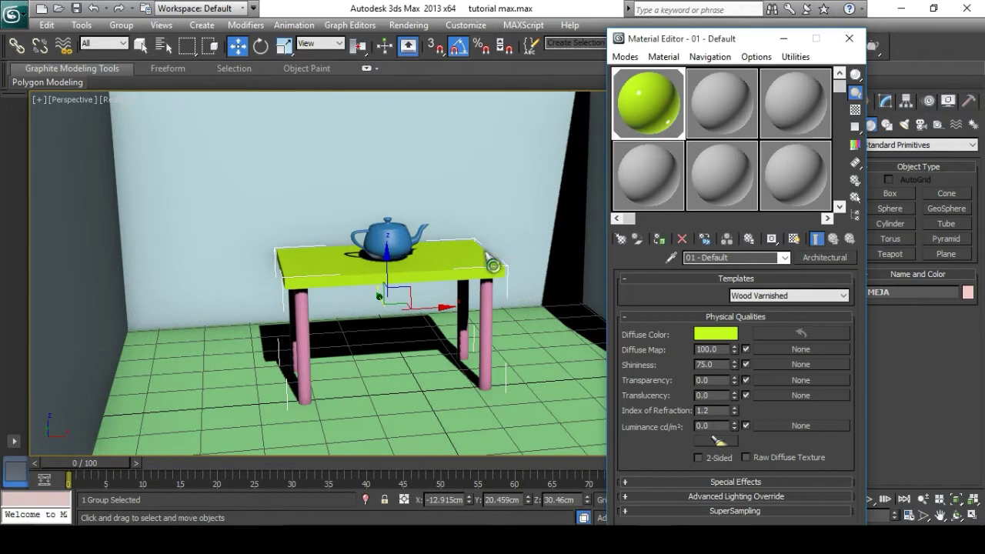
left_click_drag(485, 252, 474, 262)
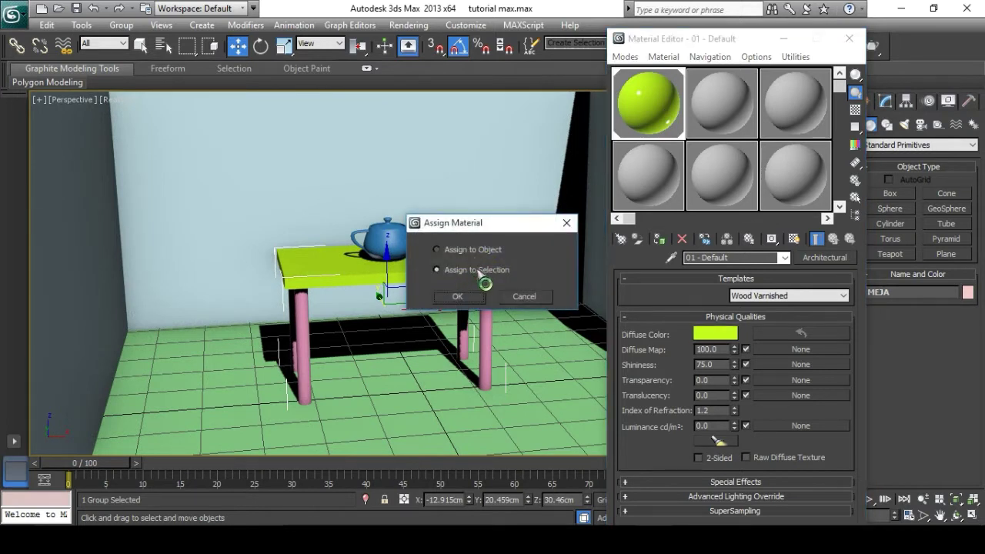
left_click(457, 297)
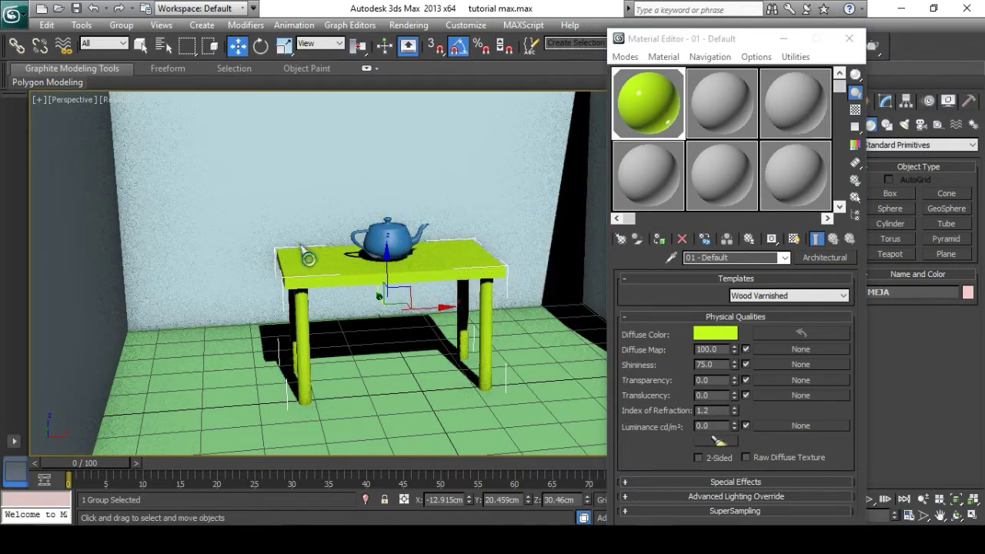
- Examine the lime green table and the surrounding room from different distances and angles
scroll(365, 384, "down", 5)
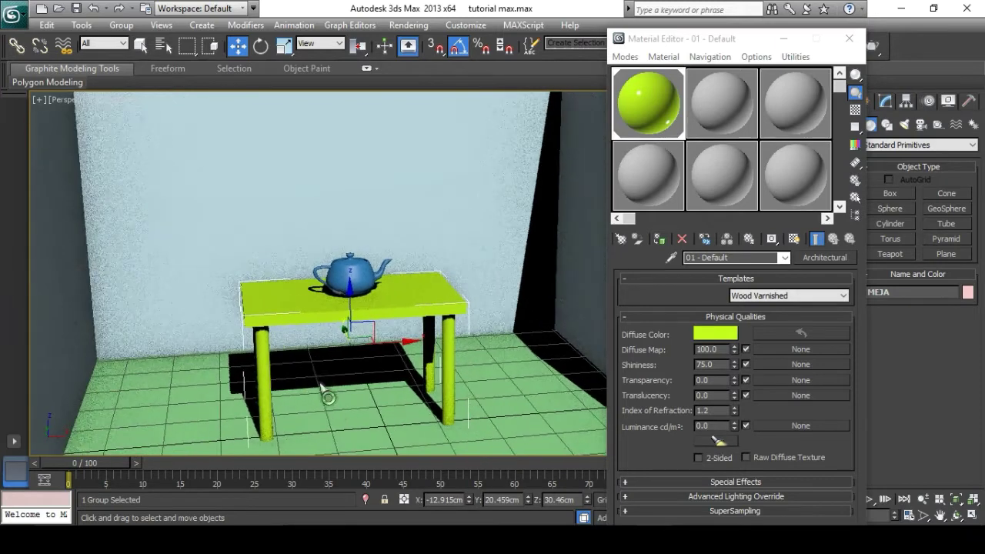
middle_click_drag(323, 363, 355, 326, "alt")
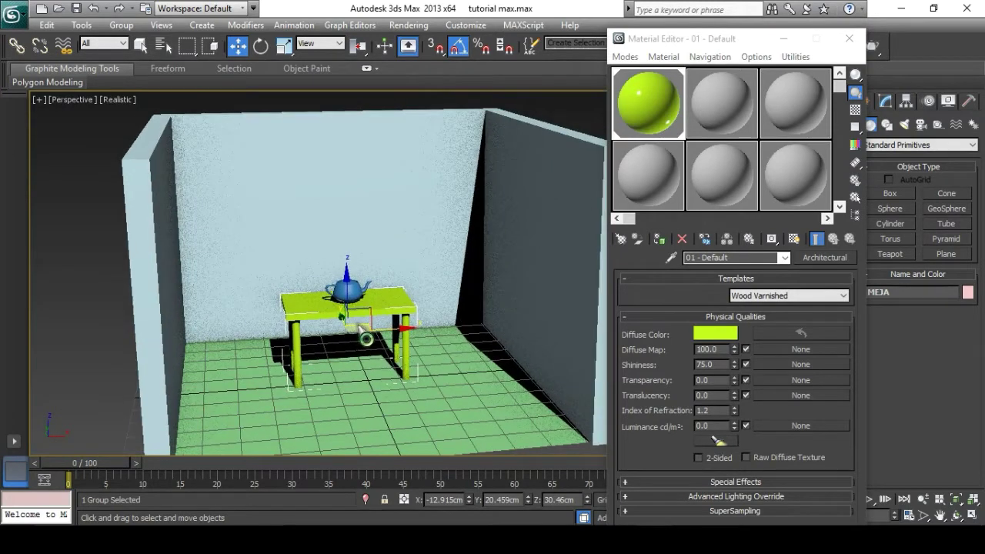
scroll(353, 358, "up", 4)
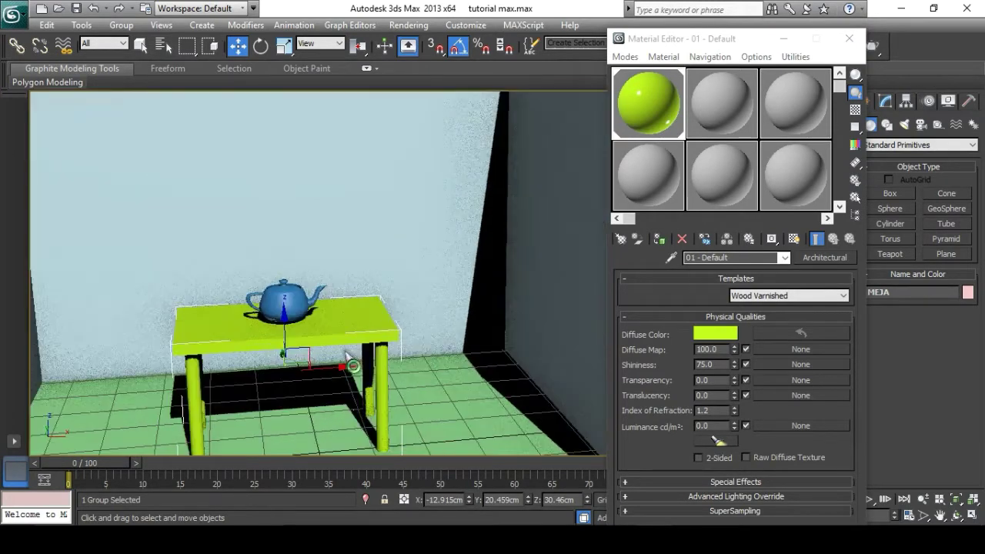
middle_click_drag(400, 329, 431, 315)
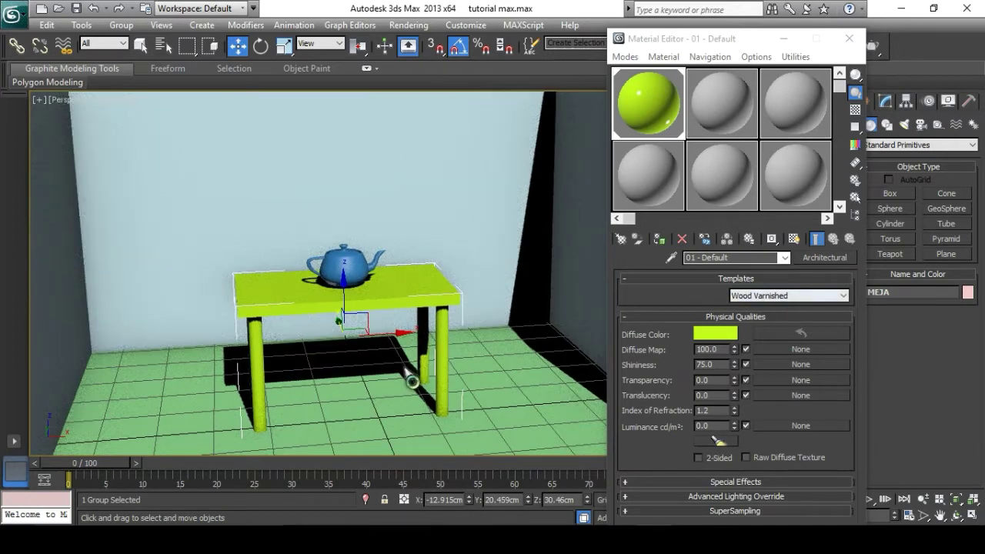
middle_click_drag(404, 370, 375, 353)
scroll(375, 353, "down", 3)
scroll(377, 334, "up", 3)
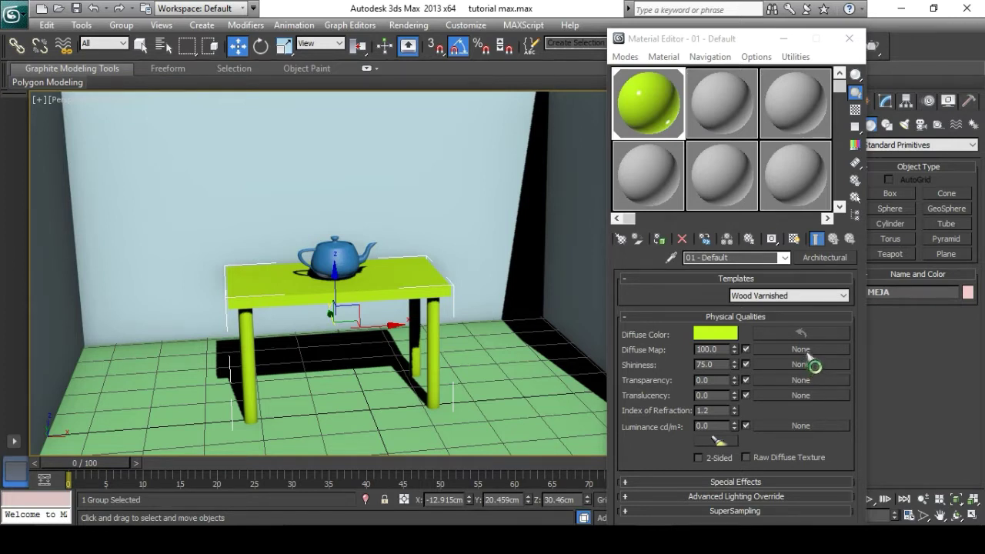
- Choose a Bitmap for the material's Diffuse Map
left_click(807, 354)
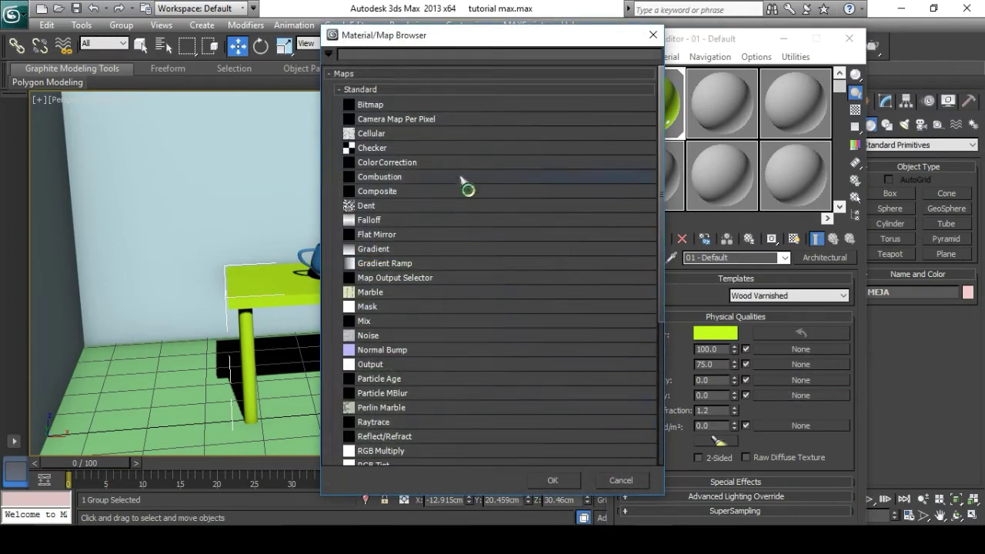
left_click(383, 108)
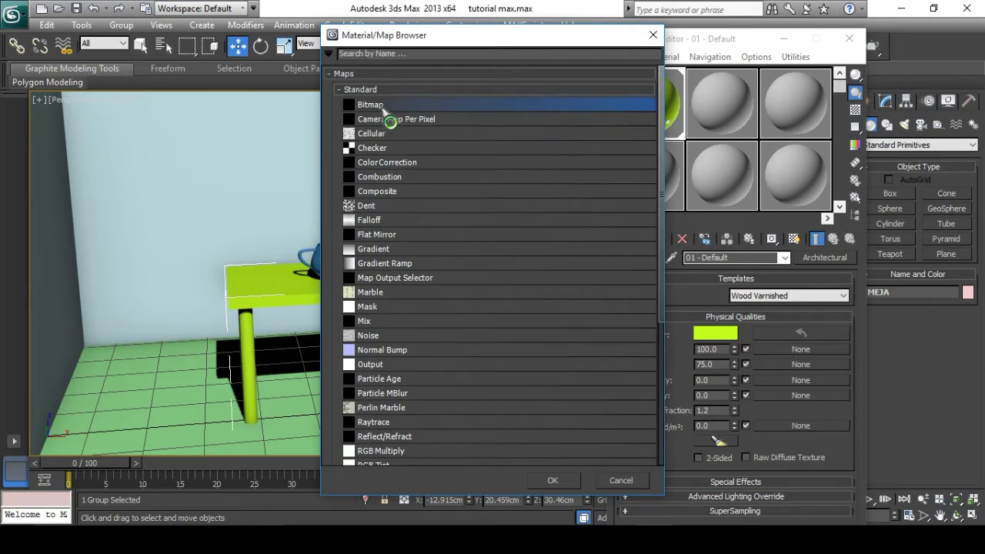
left_click(557, 483)
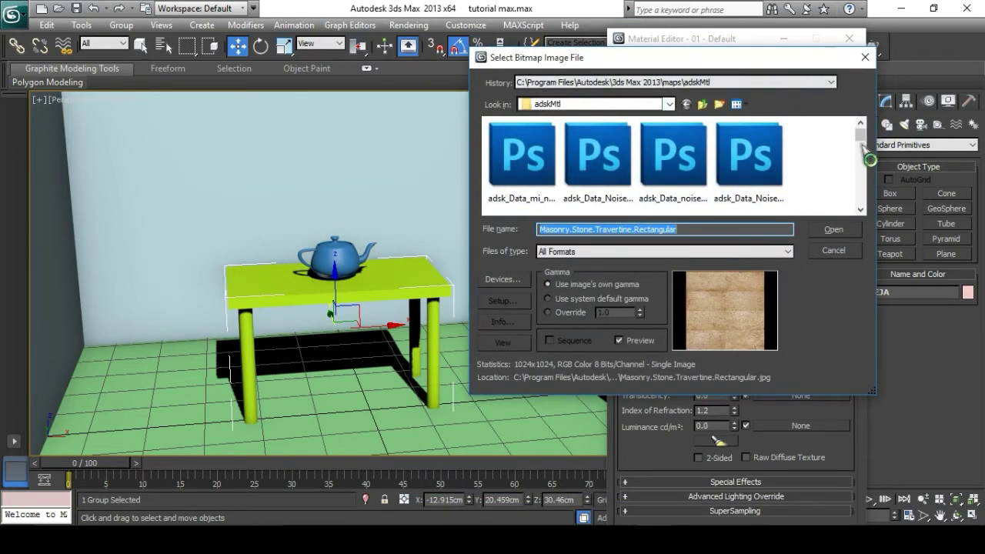
- Browse to the folder C:\Program Files\Autodesk\3ds Max 2013\maps for the bitmap image
mouse_move(862, 142)
left_mouse_down()
mouse_move(864, 206)
mouse_move(879, 146)
mouse_move(864, 247)
mouse_move(863, 146)
left_mouse_up()
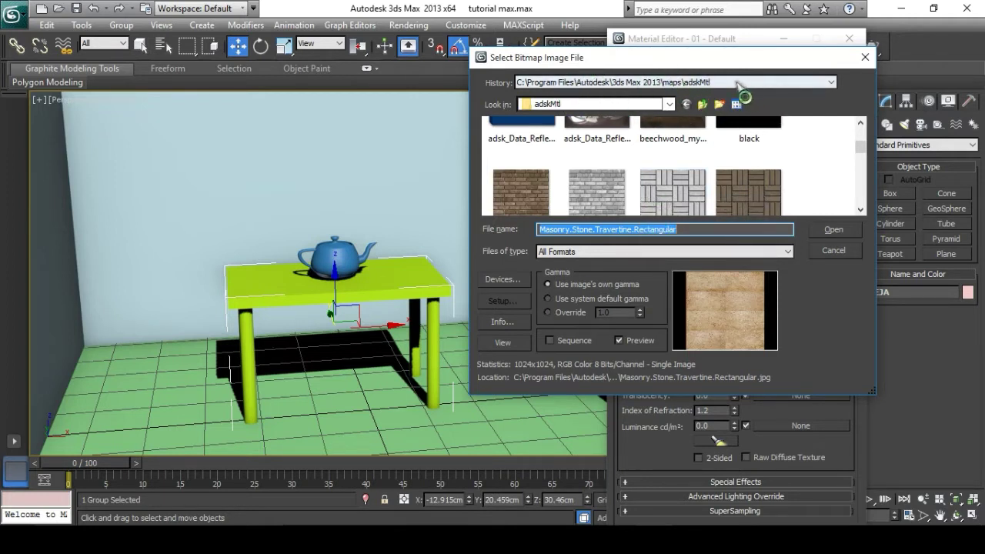
scroll(697, 177, "up", 3)
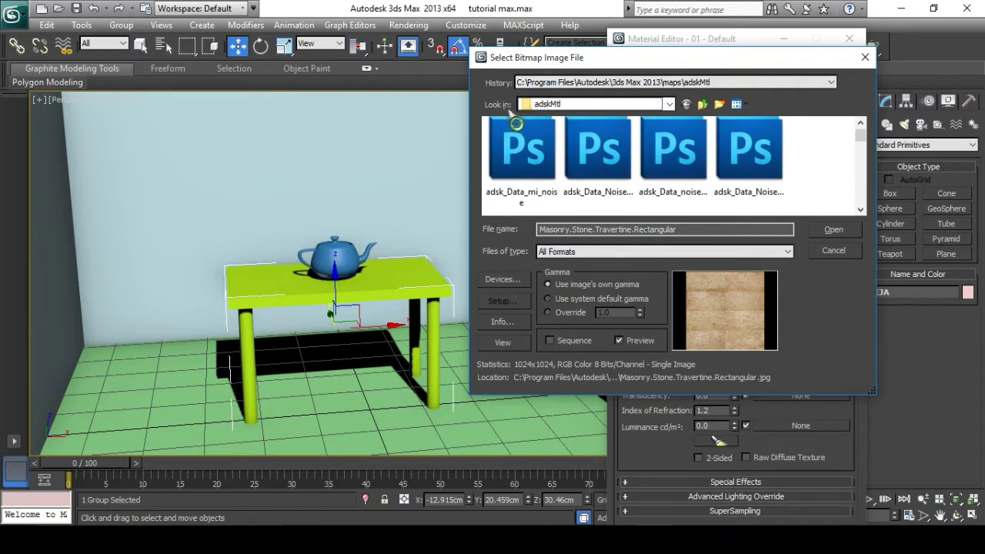
left_click(669, 103)
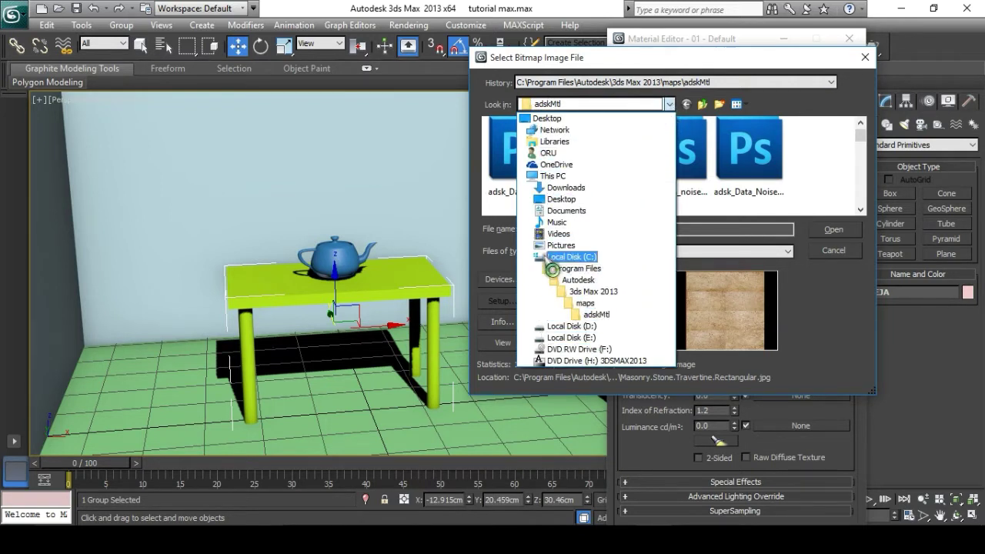
left_click(564, 257)
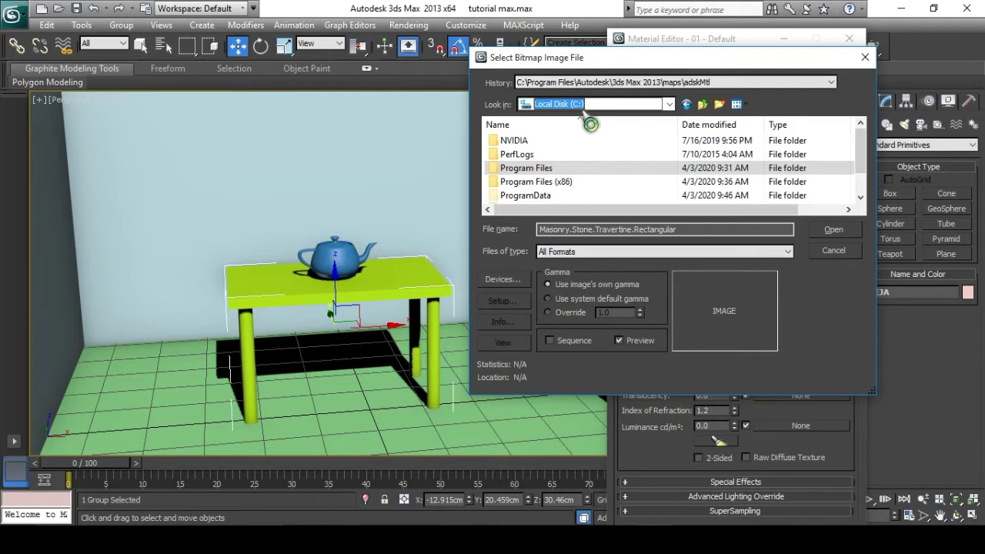
left_click(582, 169)
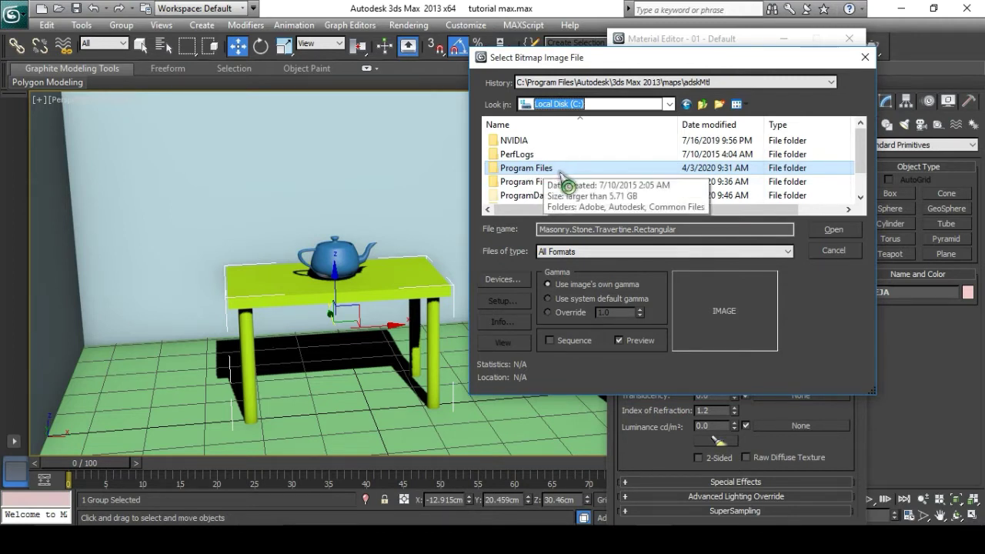
double_click(525, 171)
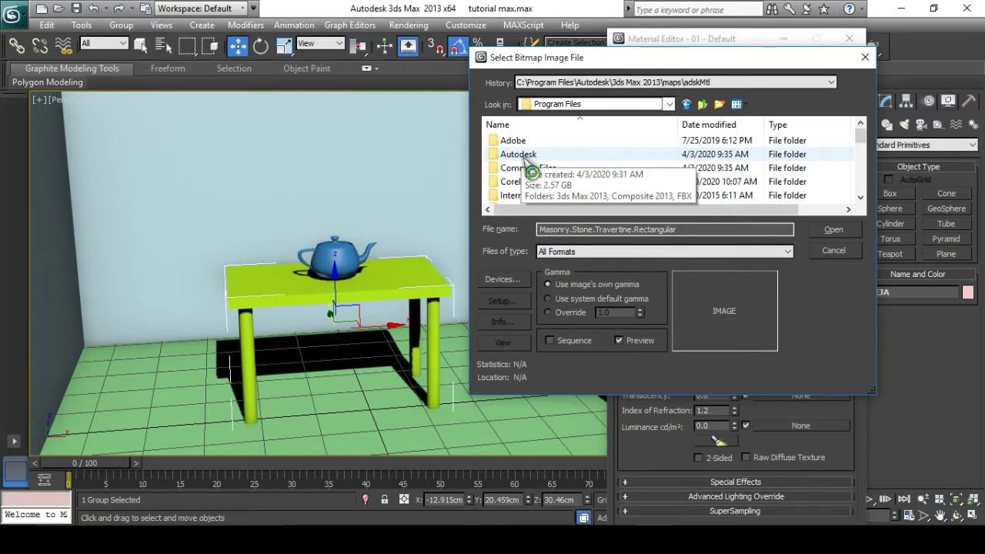
double_click(523, 158)
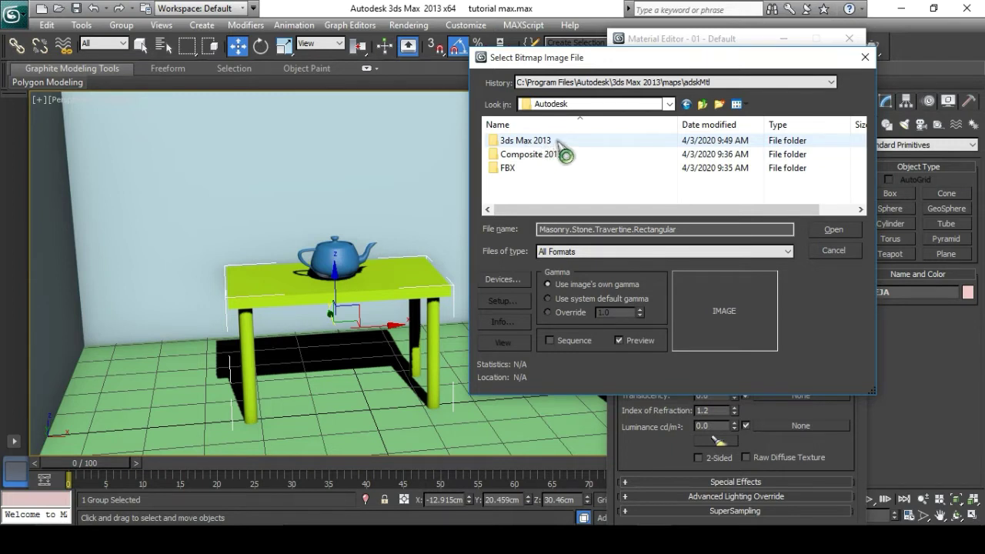
double_click(539, 140)
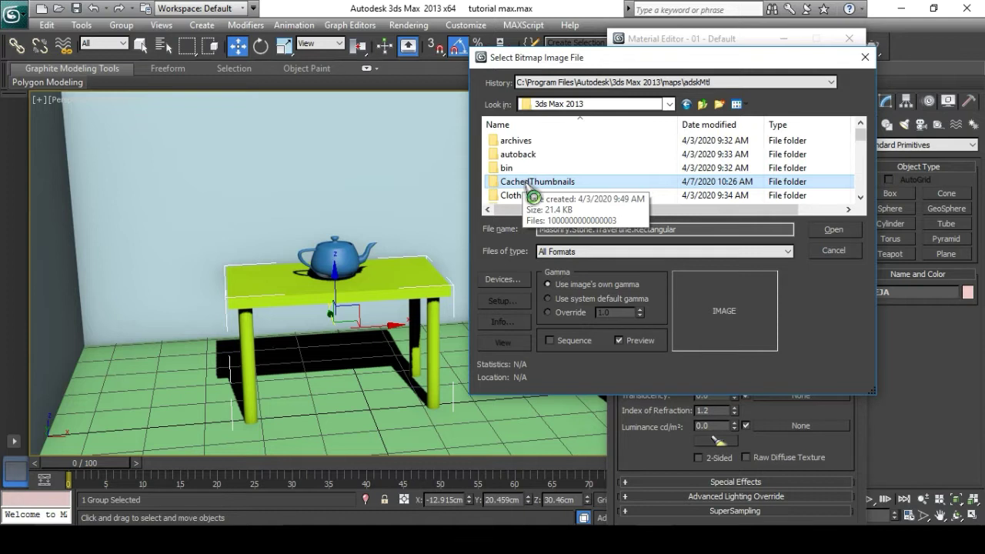
scroll(530, 193, "down", 3)
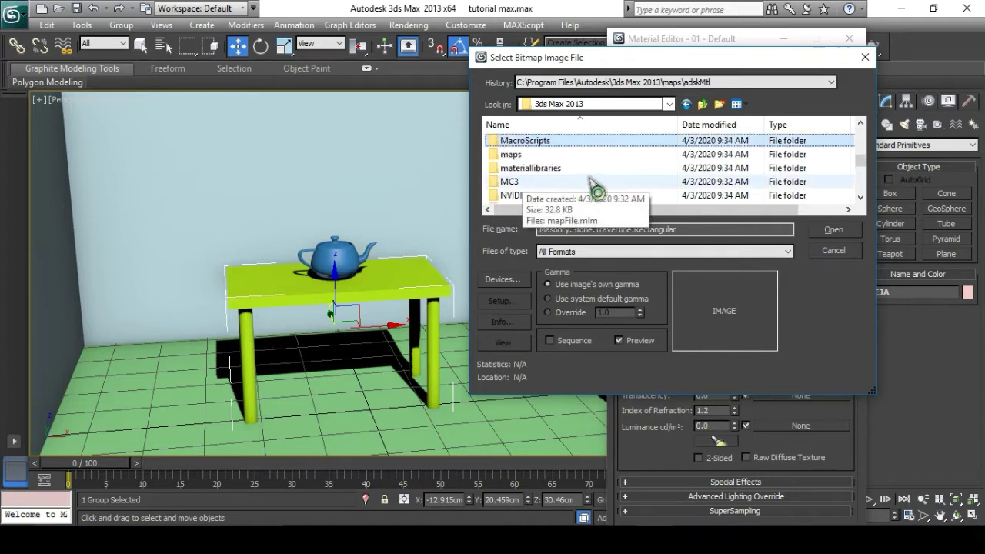
double_click(523, 155)
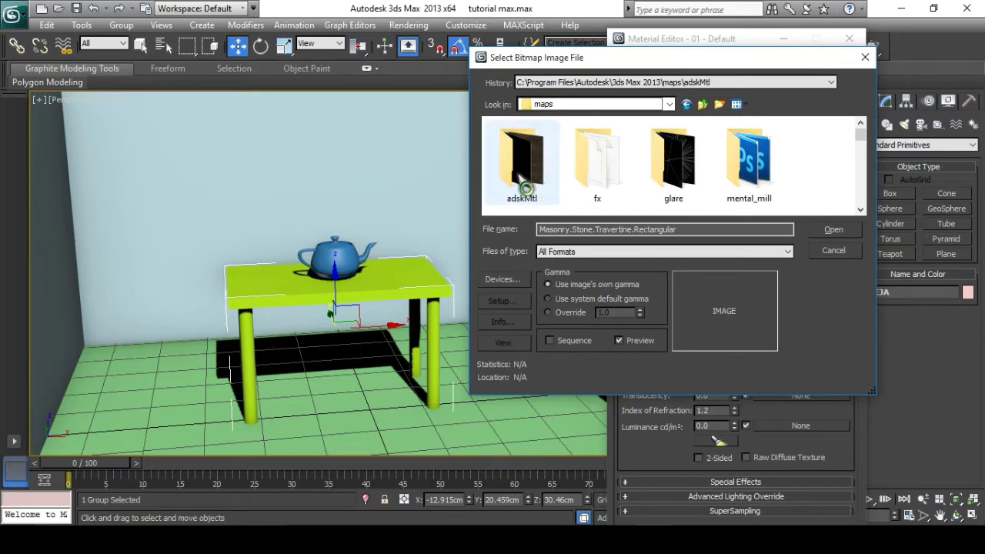
- Load the Finishes.Flooring.Wood.Plank.Beech image from the maps folder as the diffuse bitmap
scroll(727, 174, "down", 8)
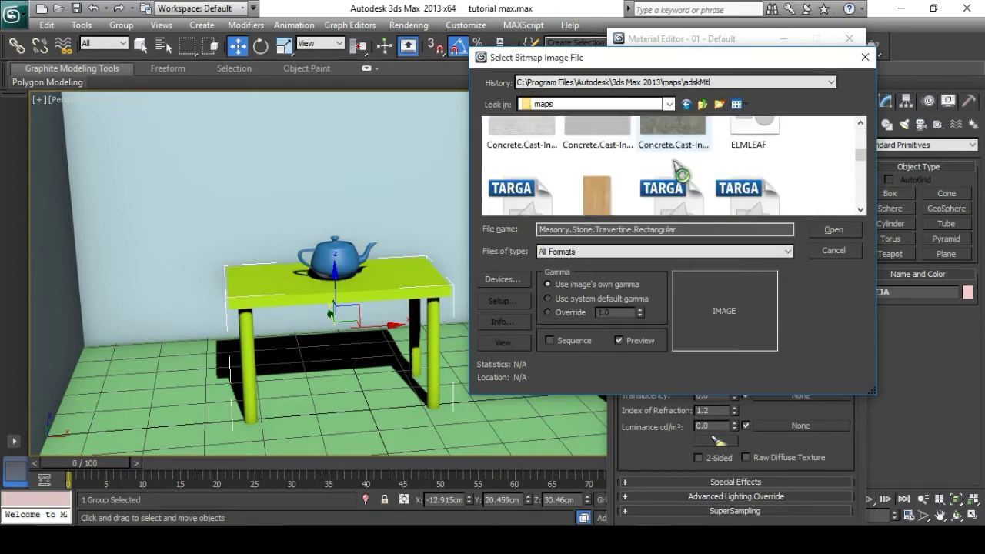
scroll(677, 165, "down", 1)
scroll(673, 163, "up", 1)
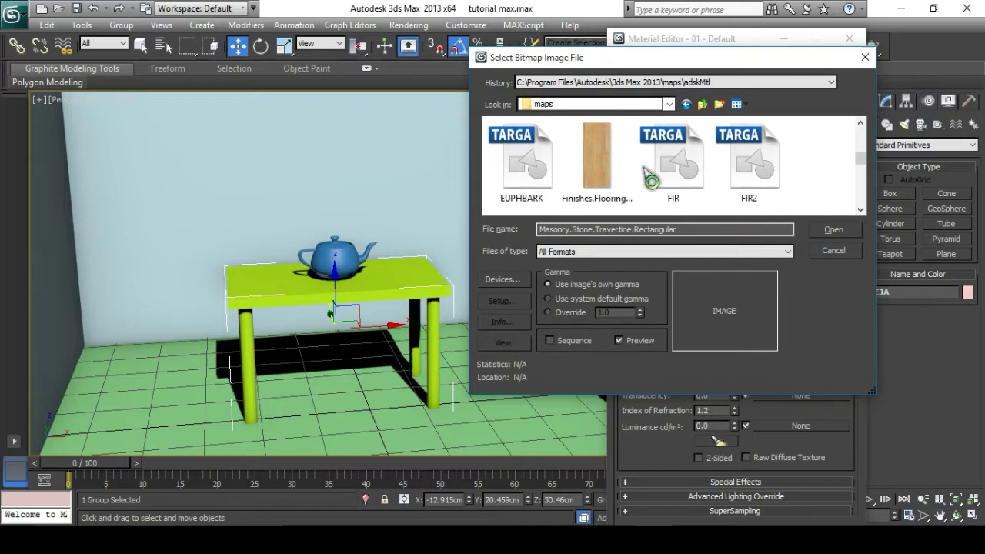
left_click(599, 158)
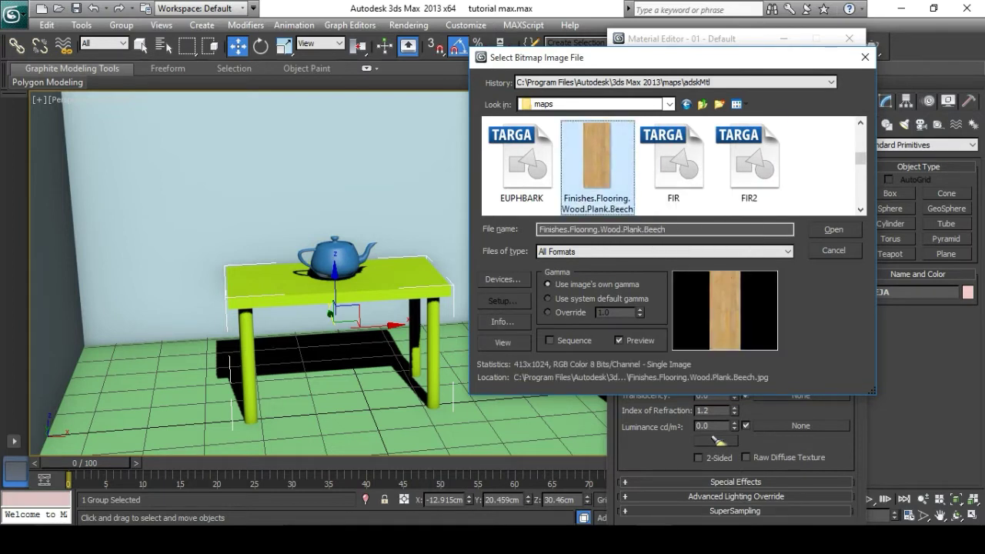
scroll(622, 173, "up", 1)
scroll(622, 175, "down", 1)
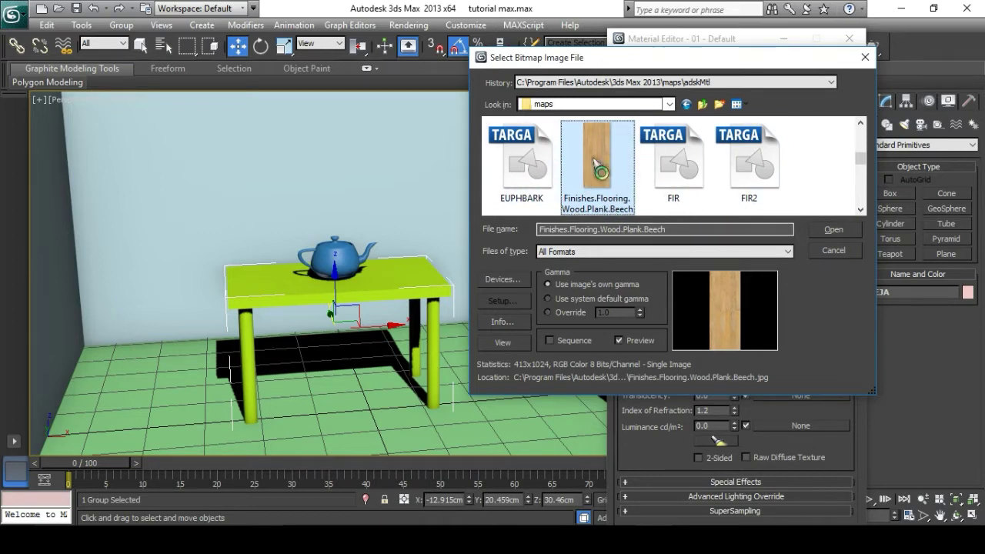
left_click(833, 230)
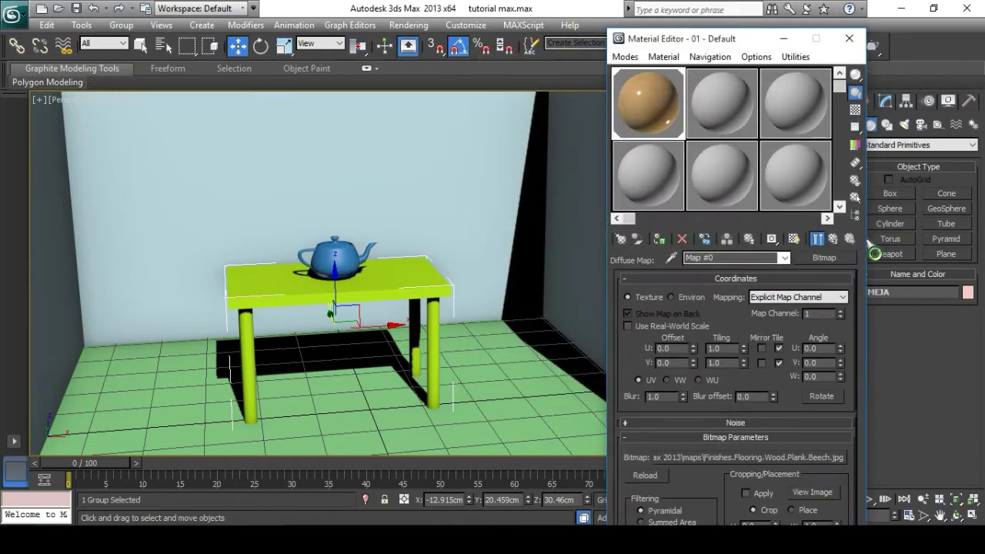
- Inspect the beech wood texture in an enlarged, resized sample preview and close the preview
double_click(663, 119)
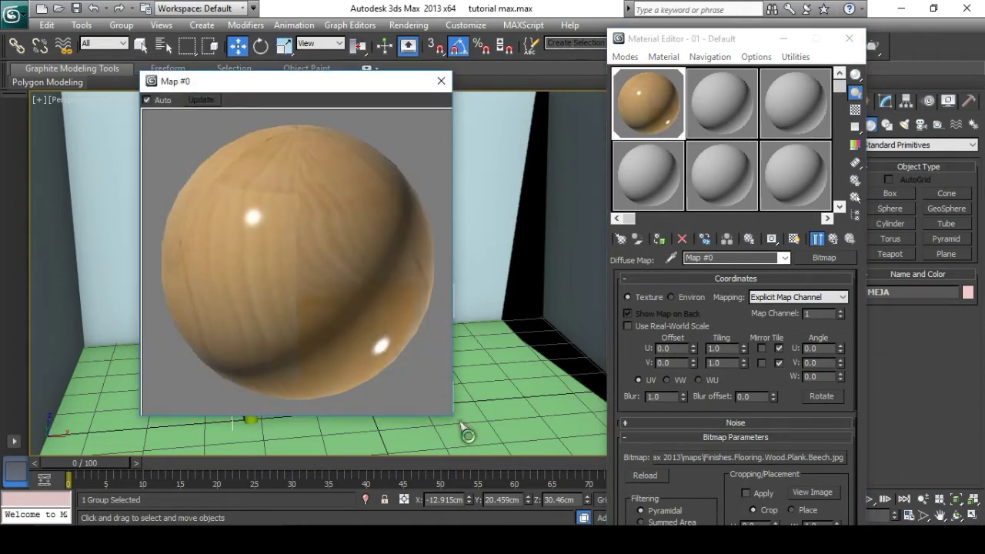
left_click_drag(461, 427, 531, 416)
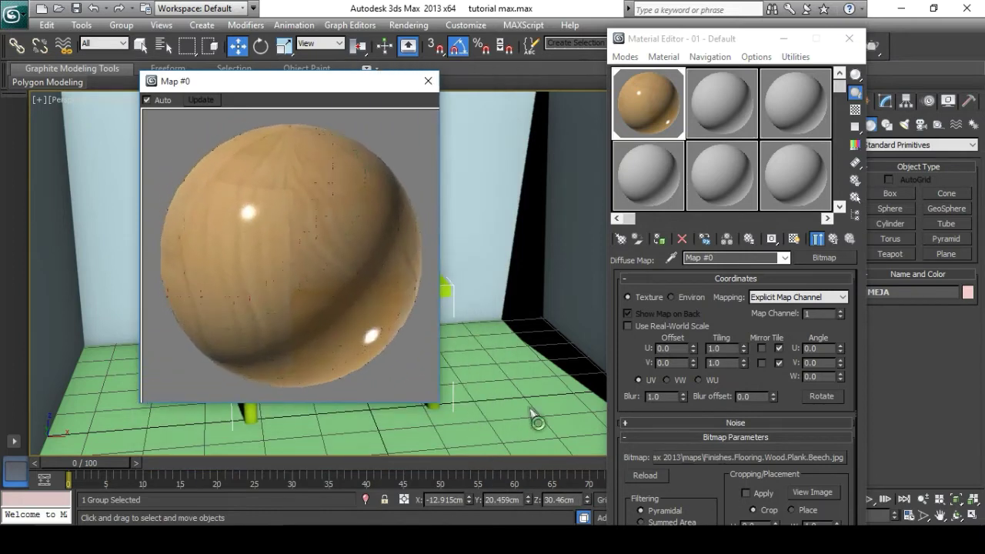
left_click(428, 81)
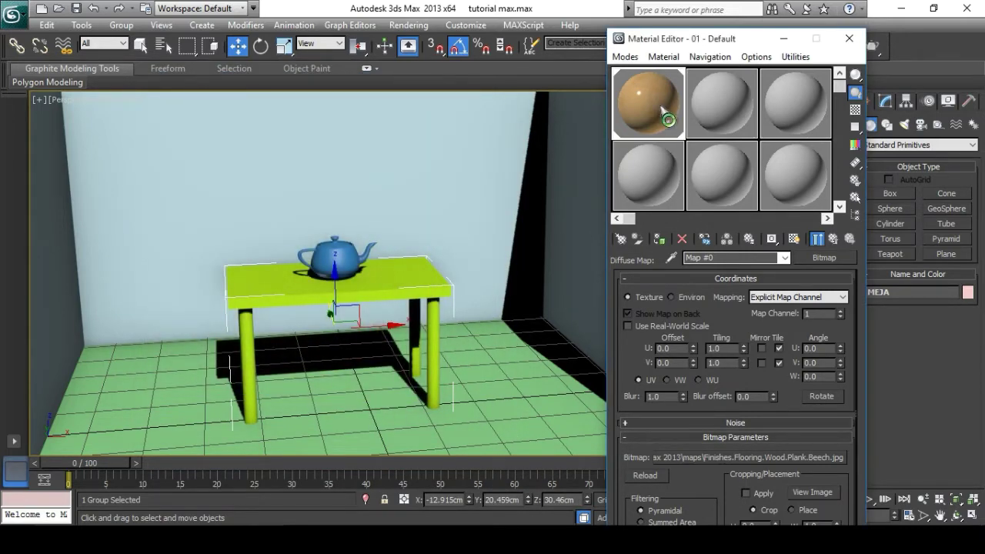
- Assign the beech wood material to the selected table group and show its texture in the viewport
left_click_drag(663, 111, 377, 292)
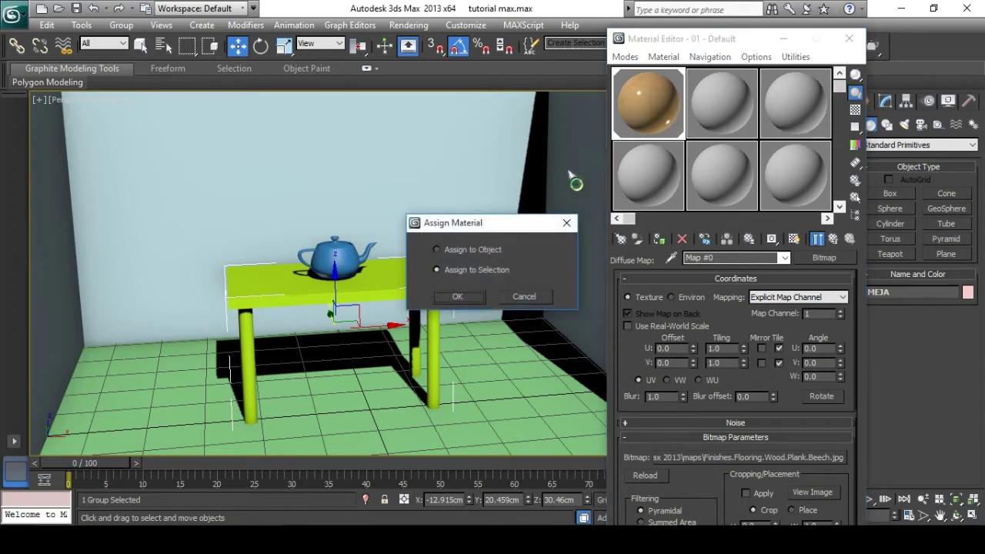
left_click(460, 299)
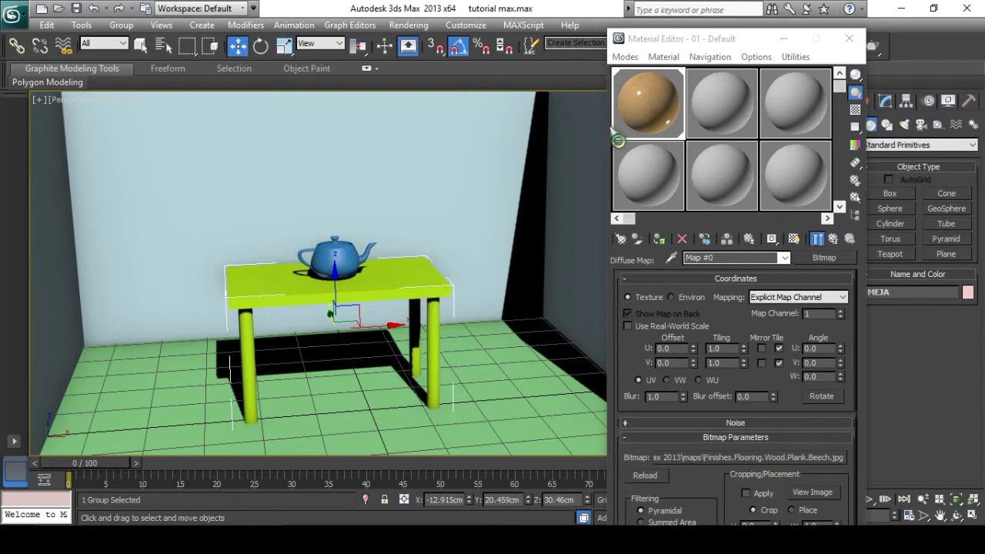
left_click_drag(666, 124, 767, 186)
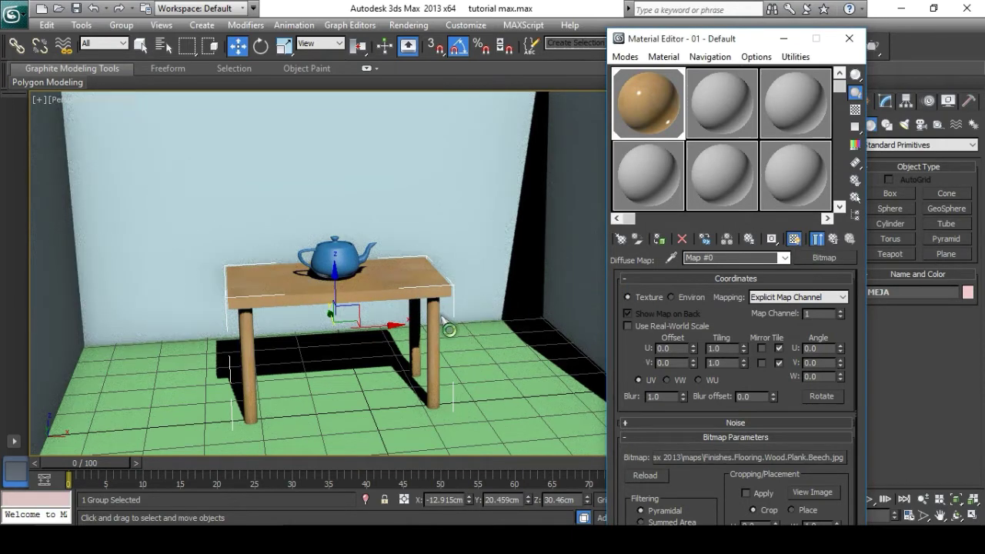
- Make the second sample slot an Architectural material with the Ceramic Tile, Glazed template
middle_click_drag(442, 317, 392, 330, "alt")
scroll(433, 323, "down", 4)
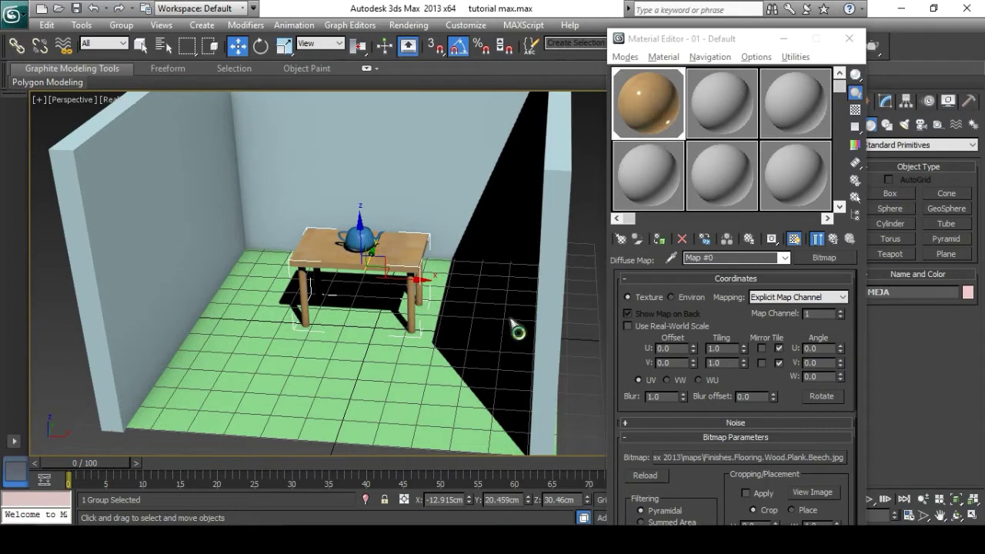
left_click(721, 121)
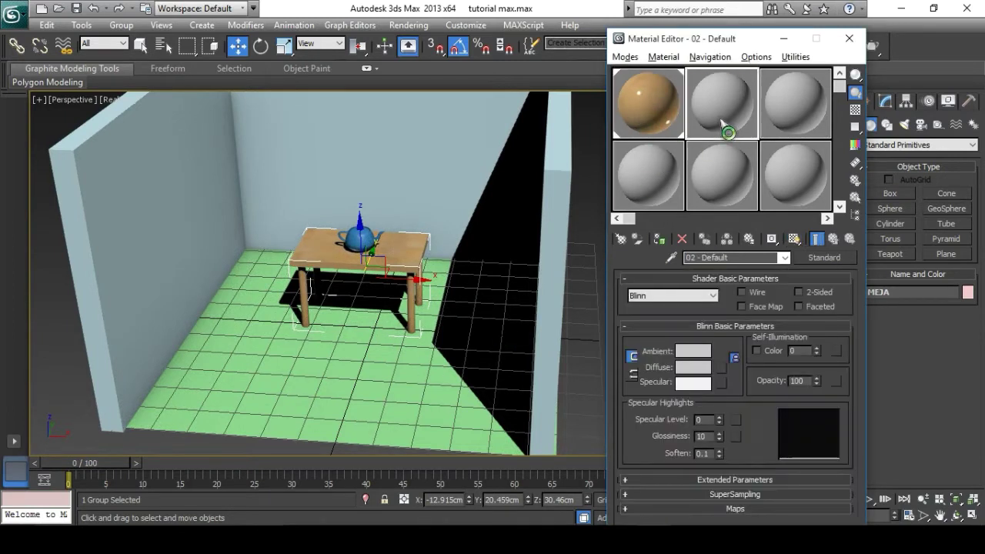
left_click(815, 257)
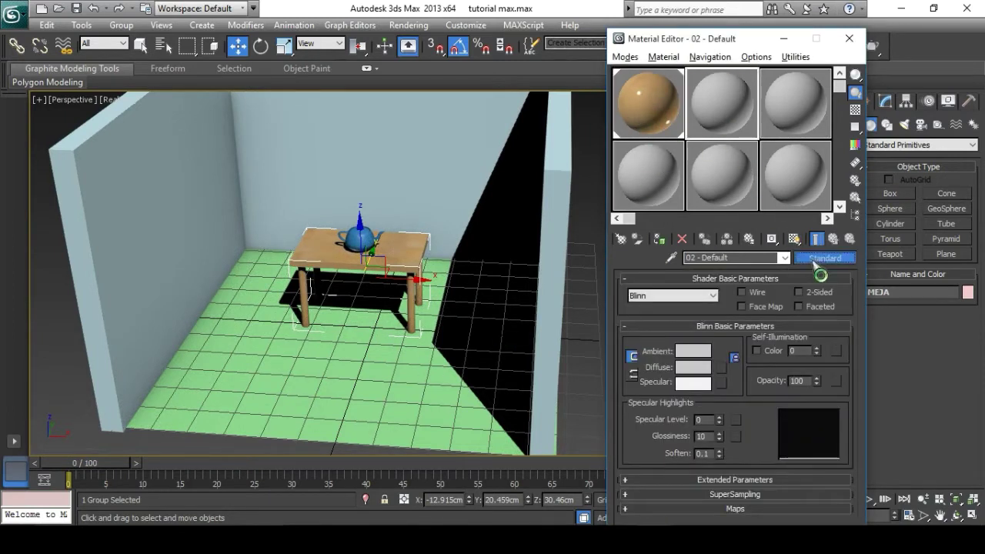
double_click(381, 120)
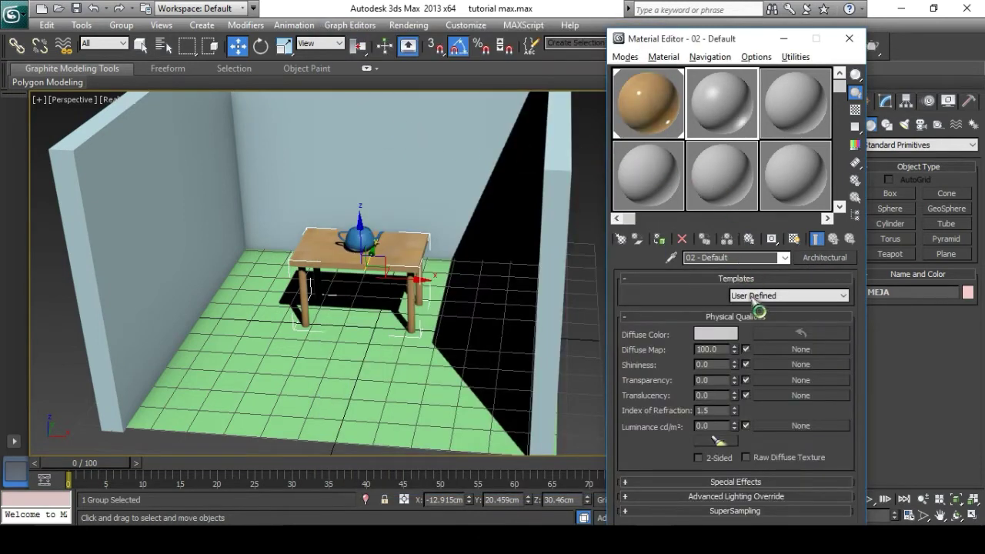
left_click(780, 297)
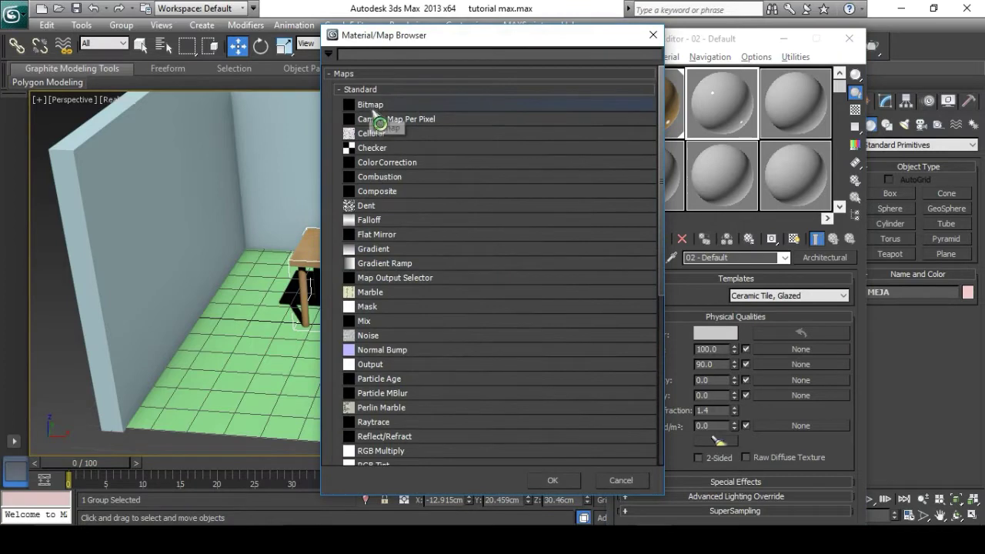
- Choose a Bitmap as the tile material's diffuse map and open the adskMtl subfolder of the maps folder
double_click(370, 106)
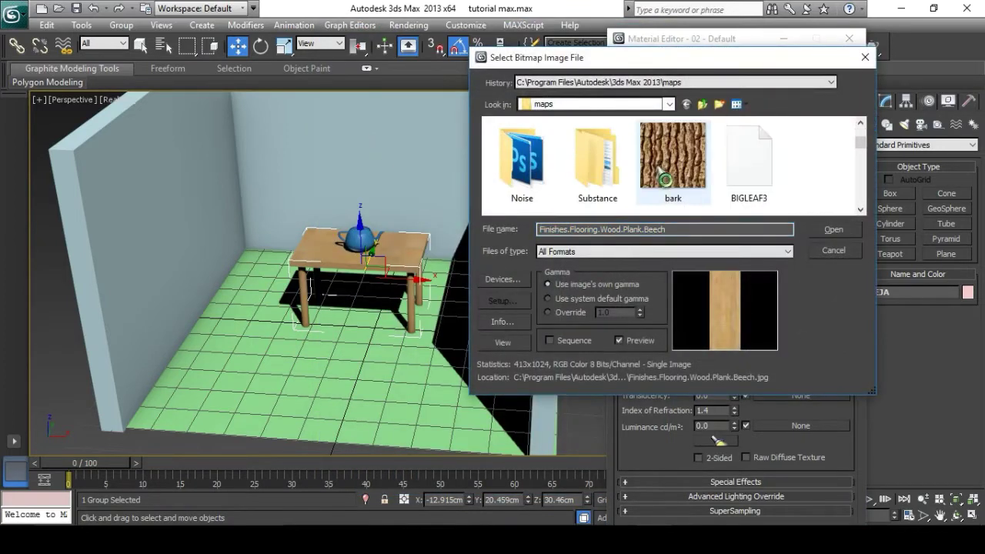
scroll(660, 174, "down", 10)
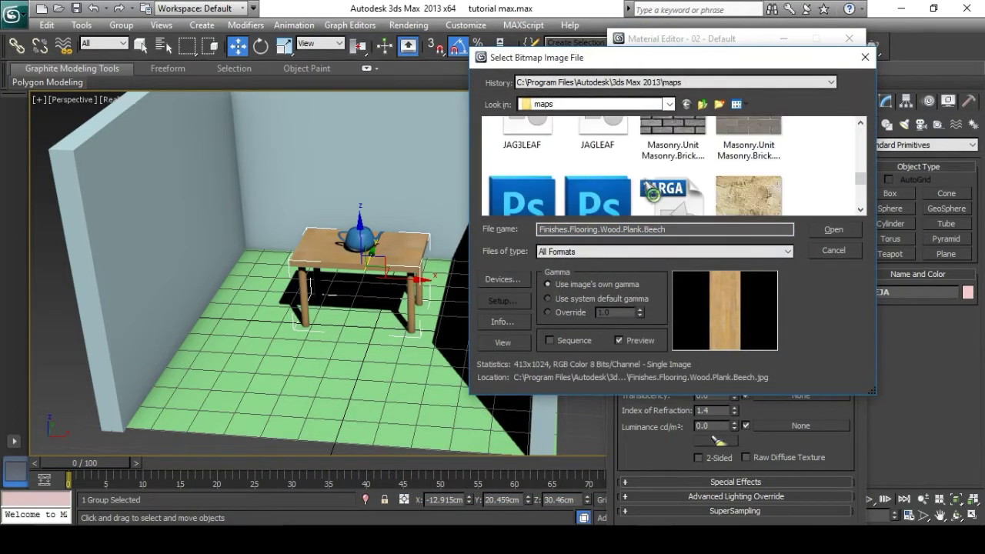
scroll(652, 194, "up", 15)
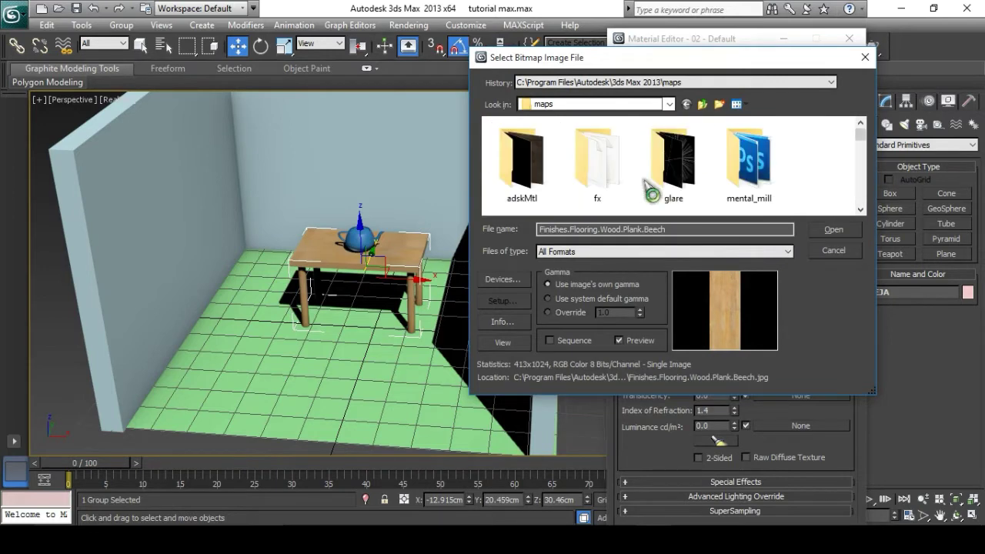
double_click(541, 171)
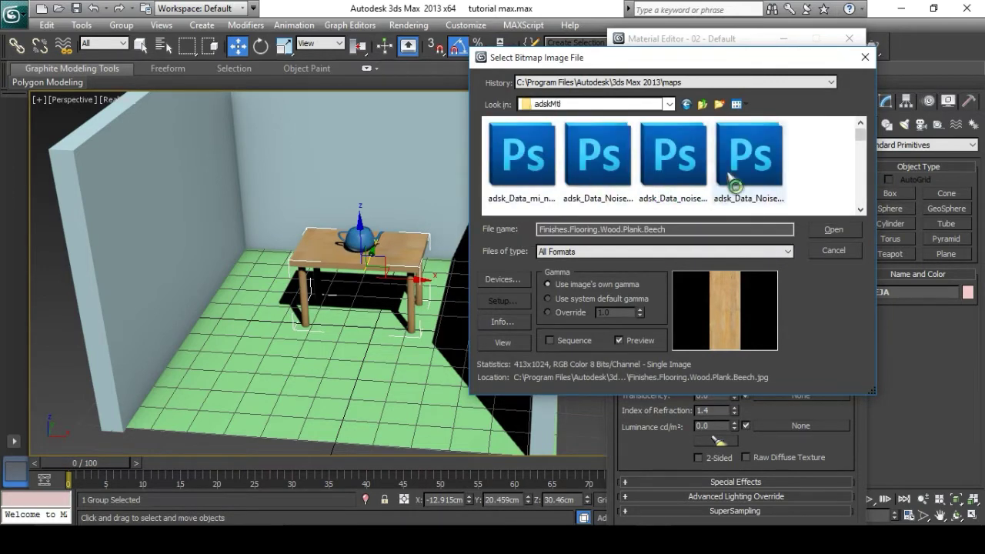
- Find the Masonry.Stone.Travertine.Rectangular image in the adskMtl folder and load it as the diffuse bitmap
scroll(779, 160, "down", 1)
scroll(780, 160, "down", 4)
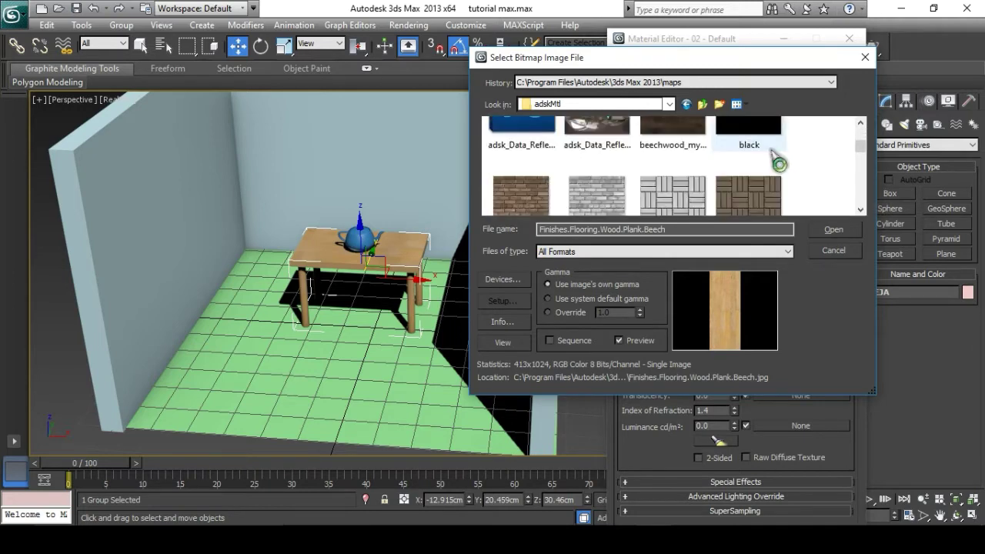
scroll(776, 162, "down", 4)
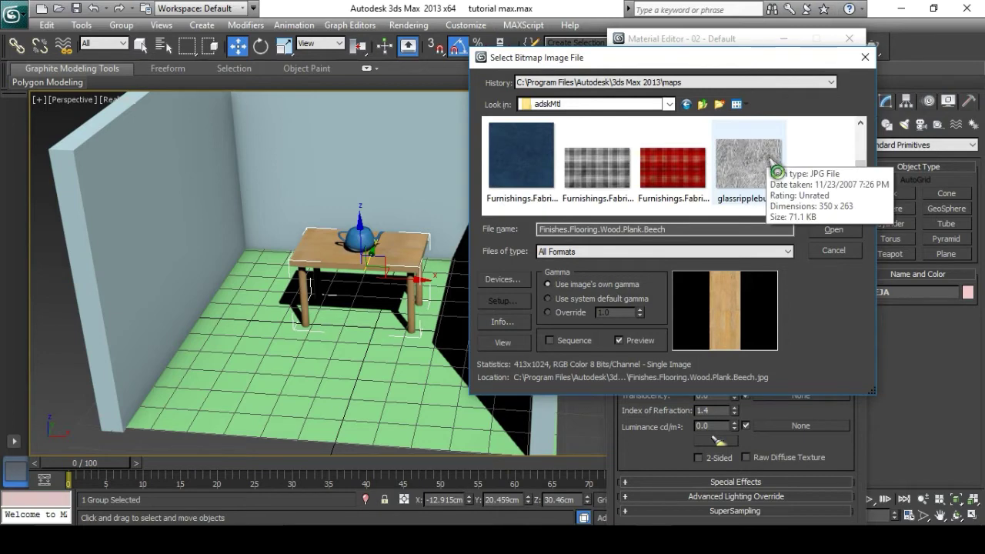
scroll(773, 160, "down", 2)
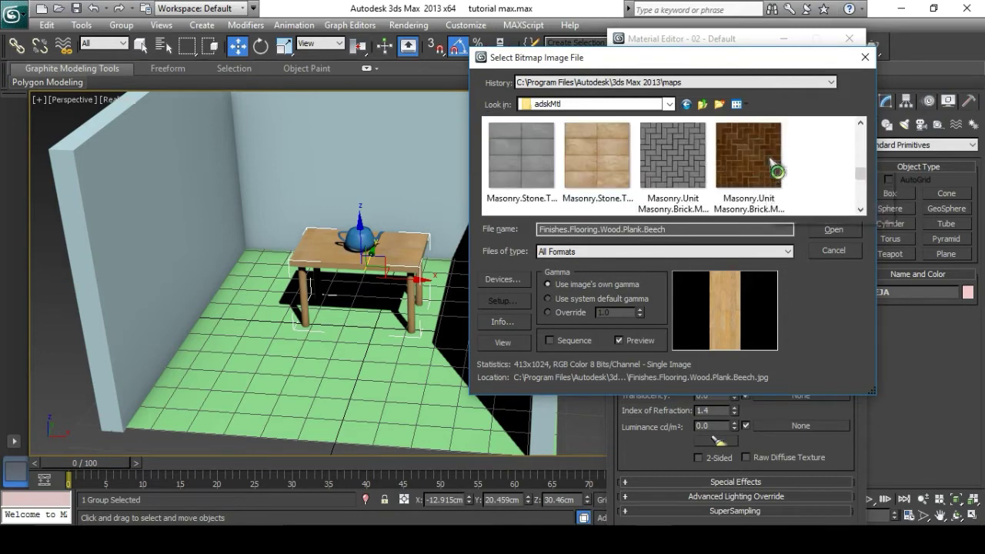
scroll(777, 162, "up", 2)
scroll(783, 163, "down", 4)
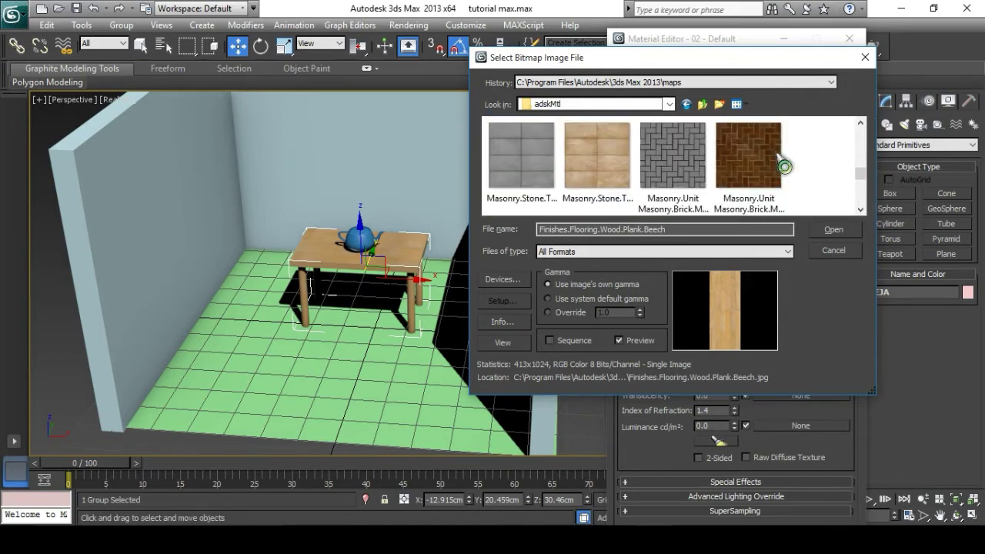
scroll(782, 162, "up", 2)
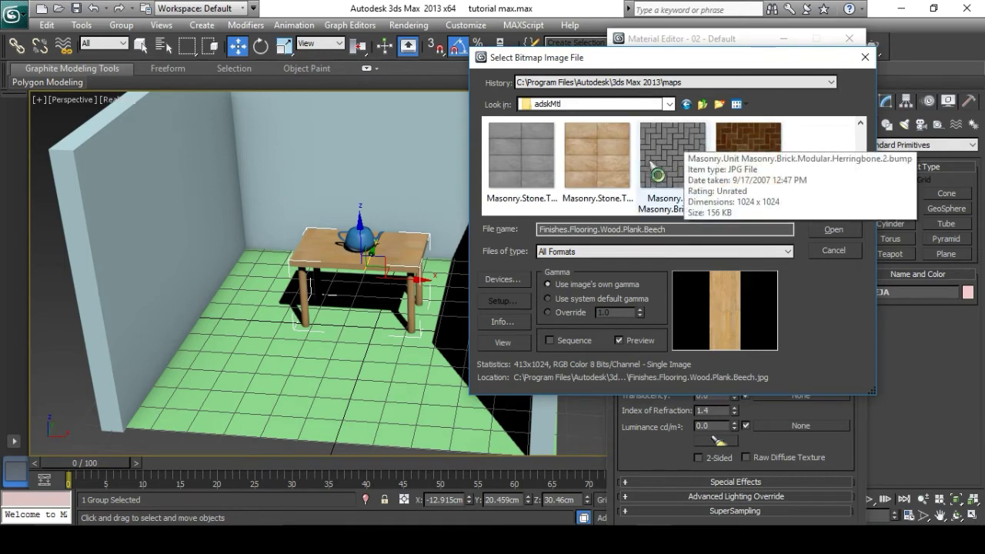
scroll(658, 160, "down", 4)
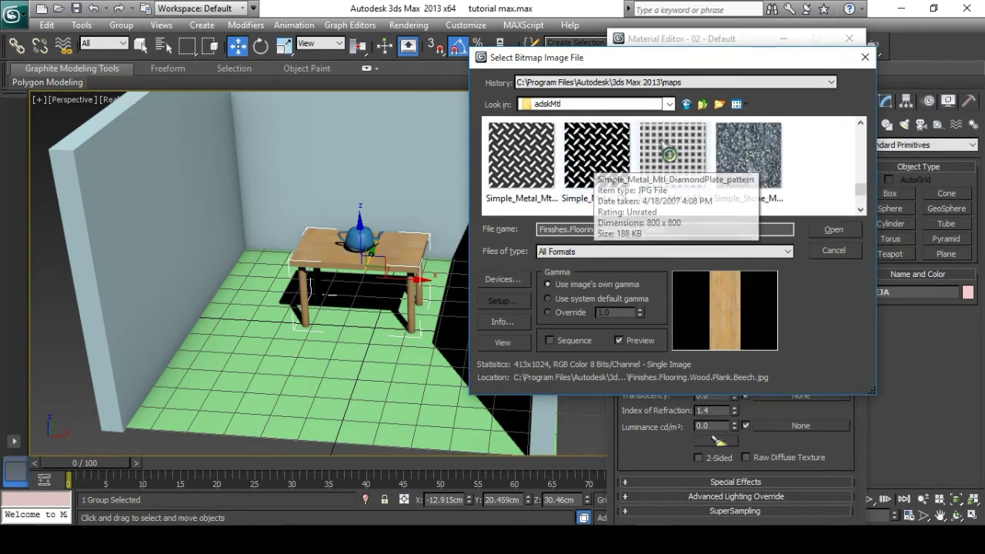
scroll(735, 160, "down", 1)
scroll(735, 160, "down", 1)
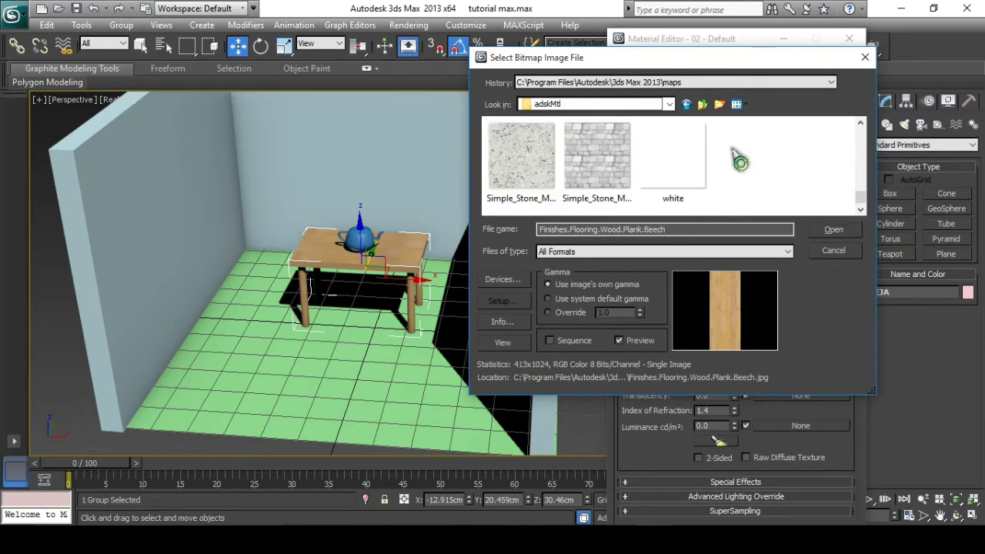
scroll(699, 177, "up", 3)
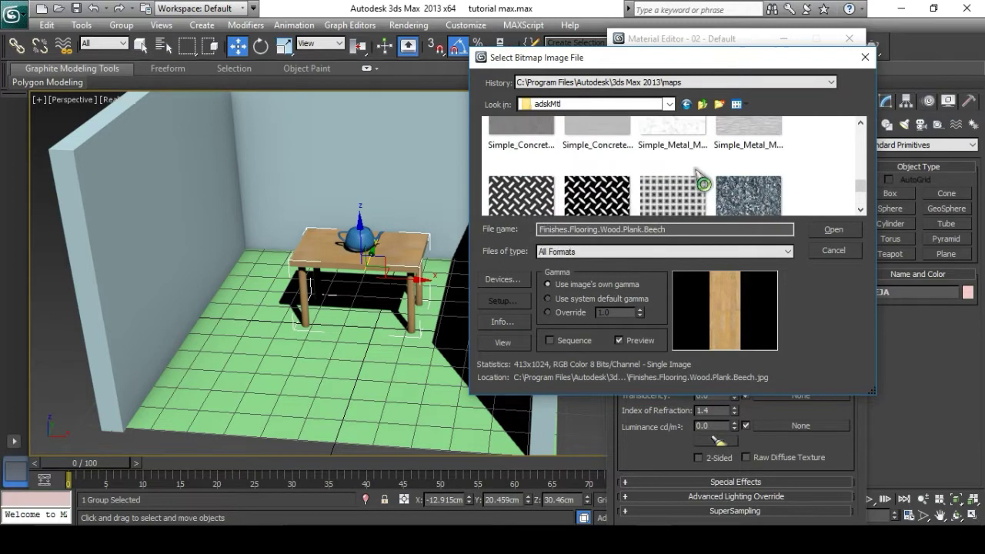
scroll(600, 178, "down", 1)
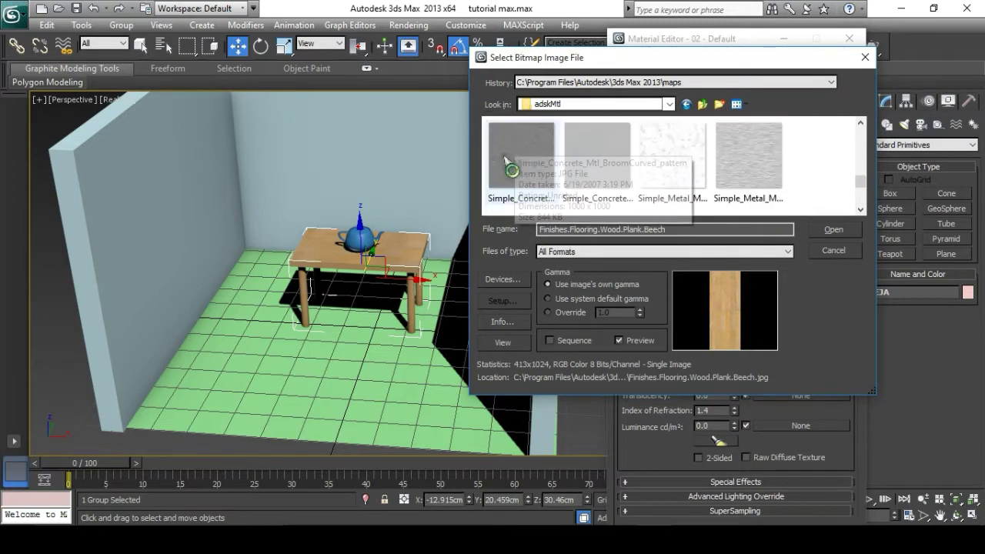
scroll(747, 161, "up", 5)
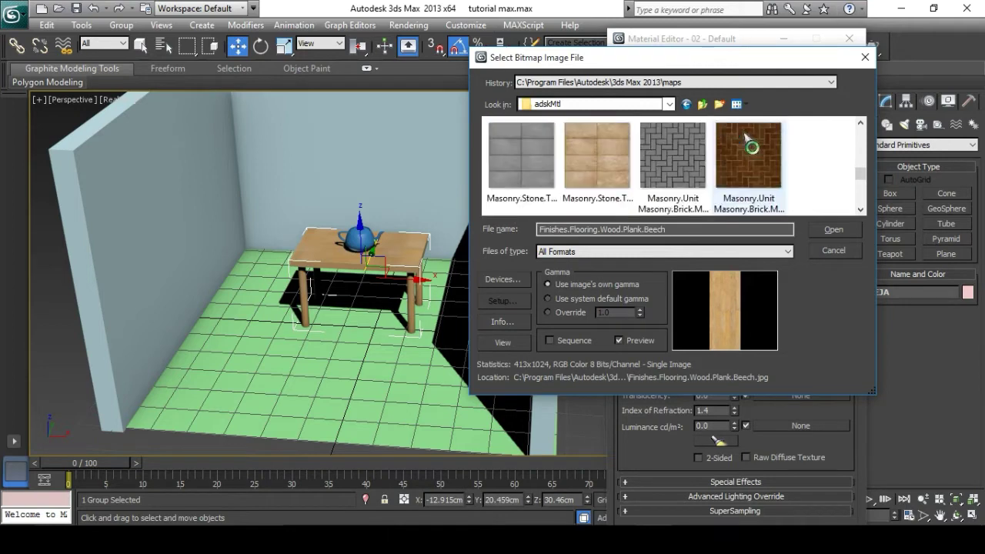
scroll(746, 150, "down", 1)
scroll(738, 158, "up", 5)
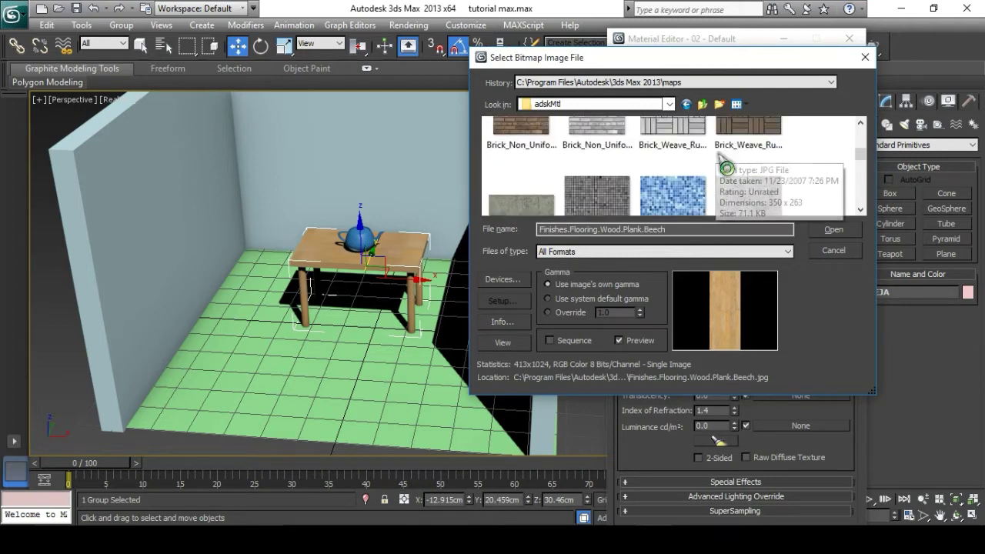
scroll(725, 166, "down", 4)
scroll(726, 165, "down", 3)
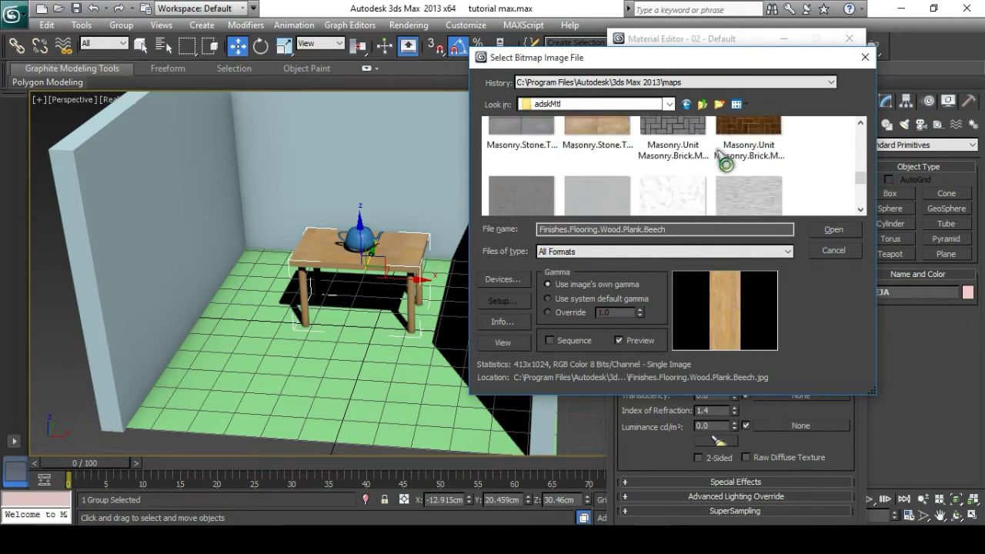
left_click(614, 162)
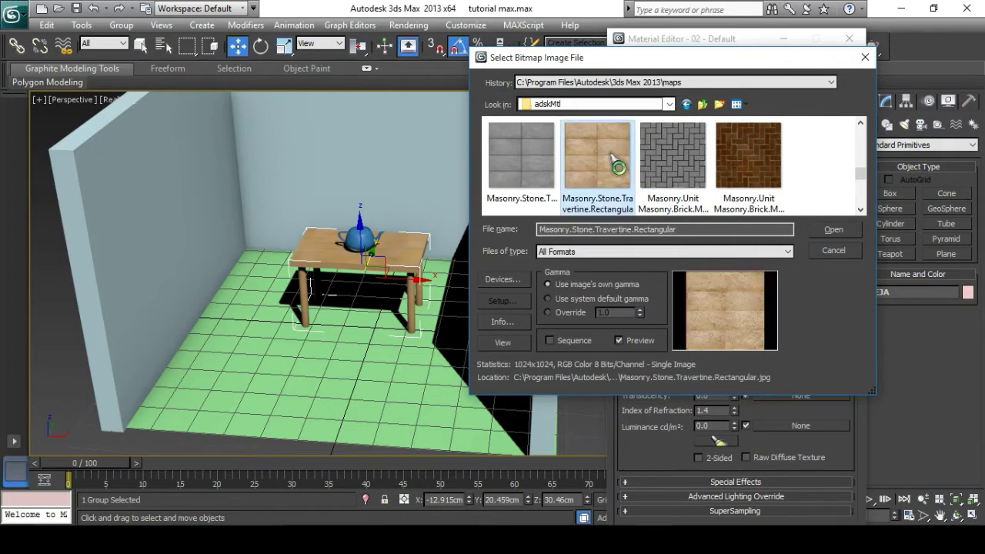
left_click(834, 229)
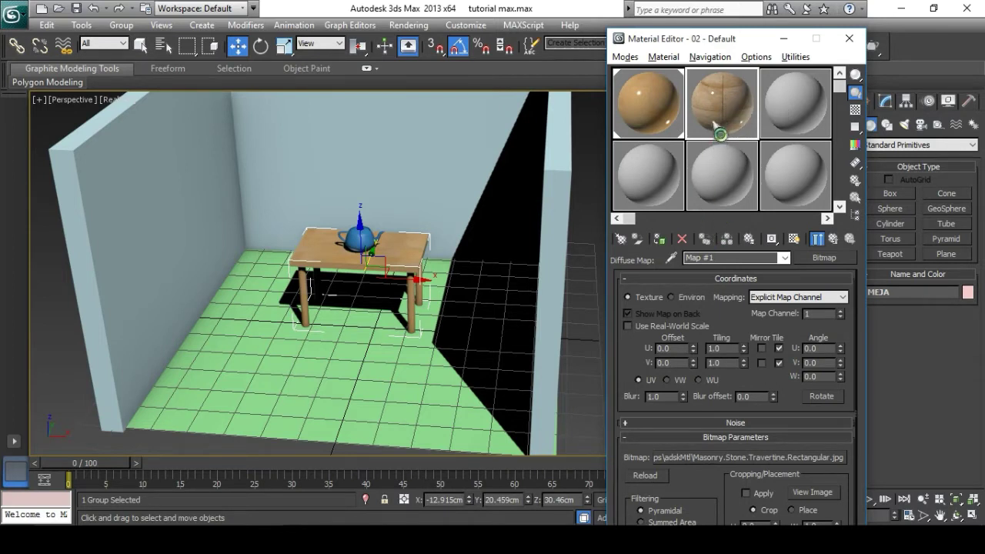
- Assign the travertine tile material to the room's floor and show its texture in the viewport
left_click_drag(716, 127, 302, 371)
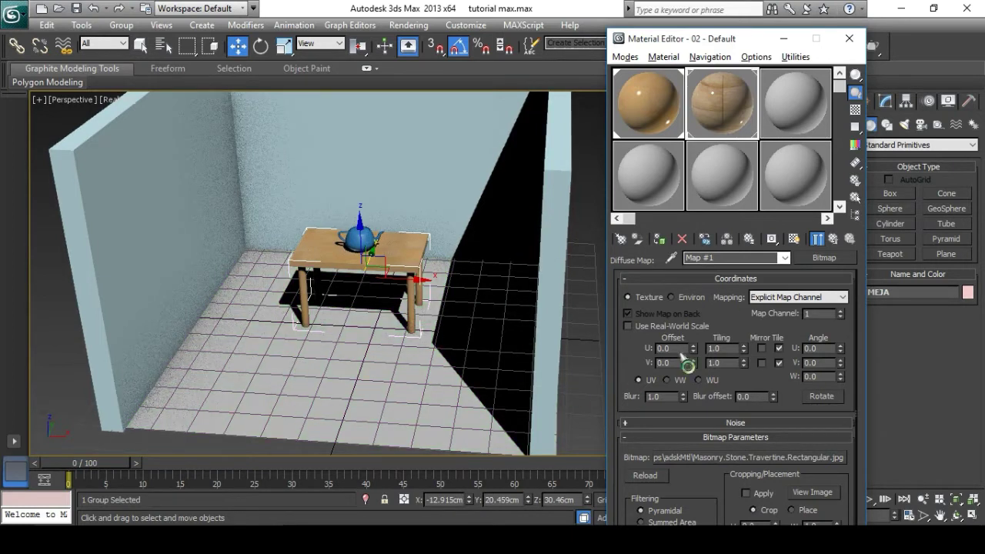
left_click(793, 238)
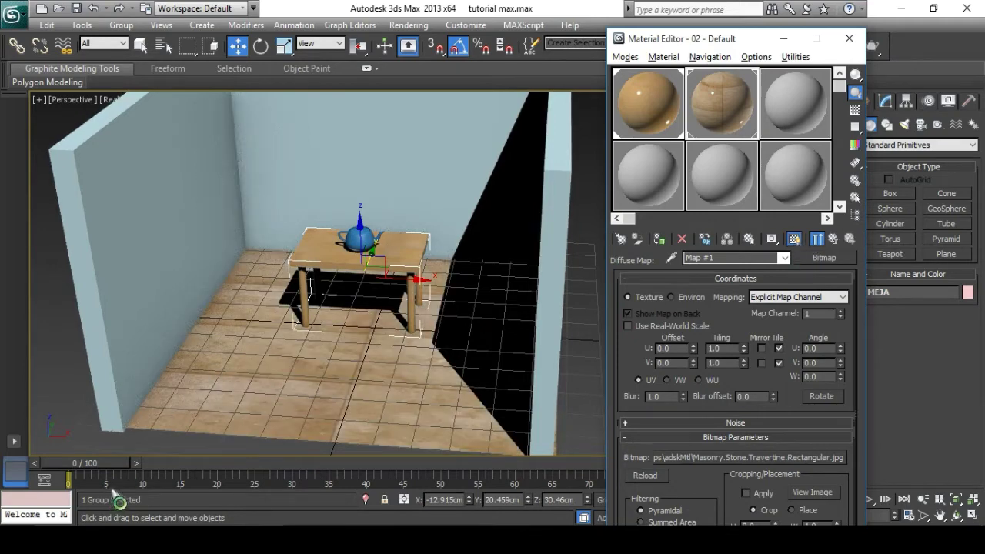
middle_click_drag(275, 327, 261, 309)
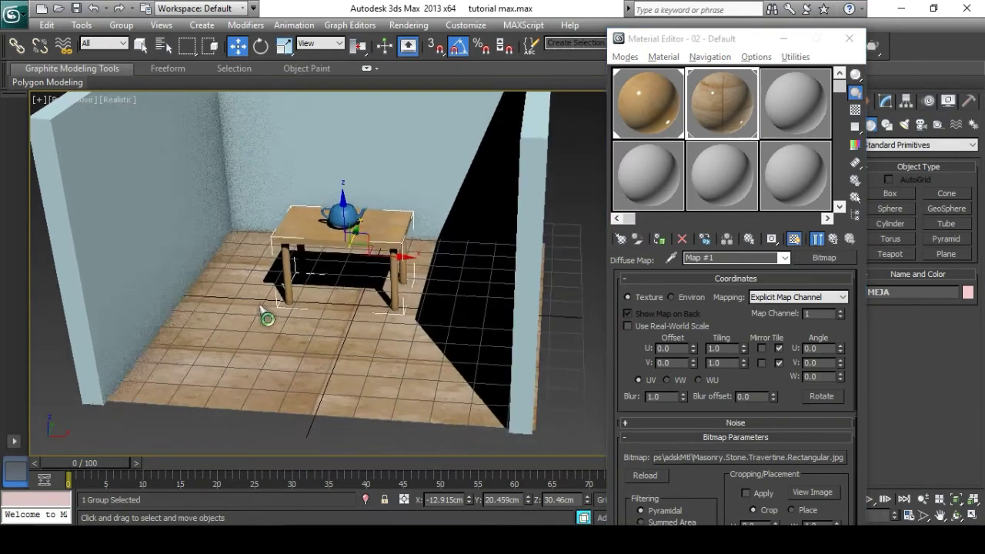
- Make the third sample slot an Architectural material with the Stone template
left_click(789, 119)
middle_click_drag(500, 195, 479, 238)
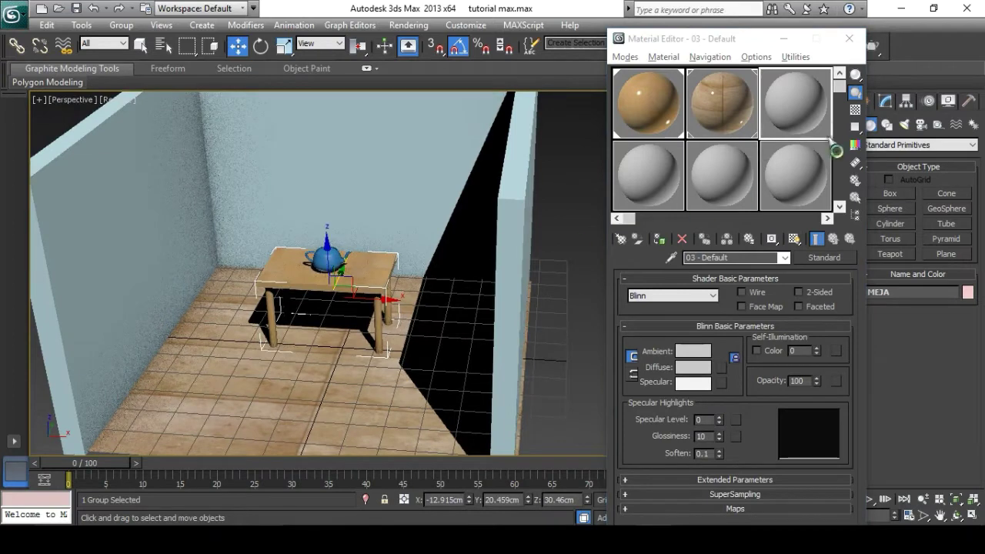
left_click(822, 259)
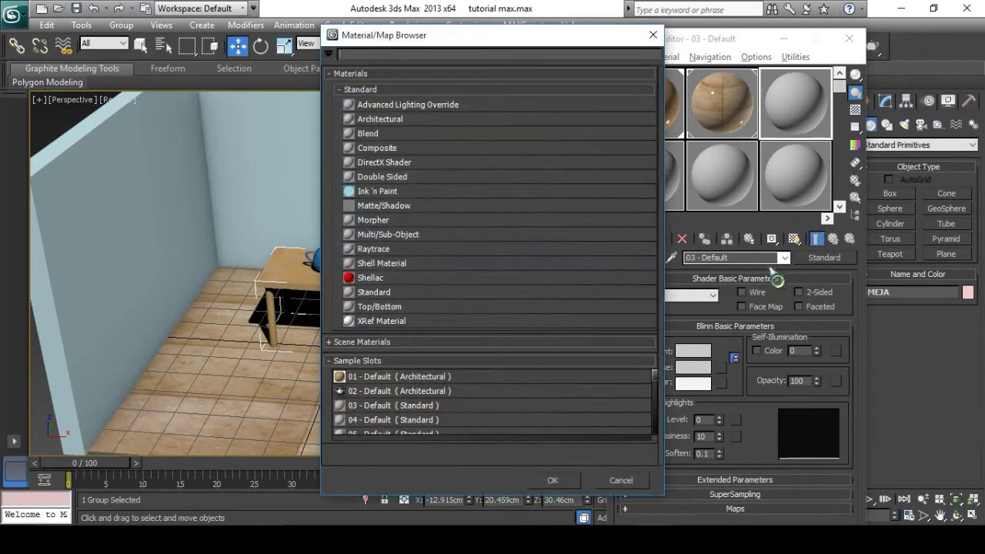
double_click(398, 122)
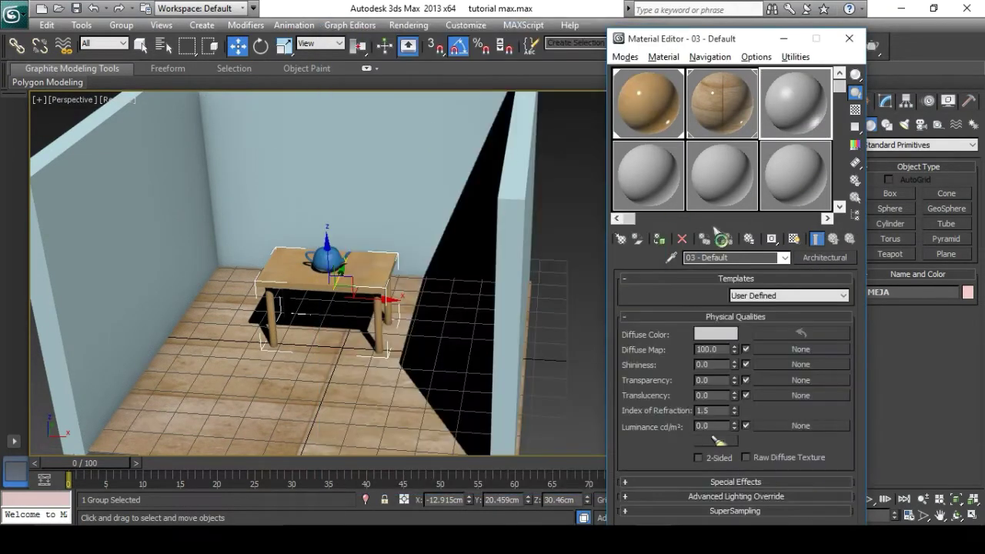
left_click(763, 297)
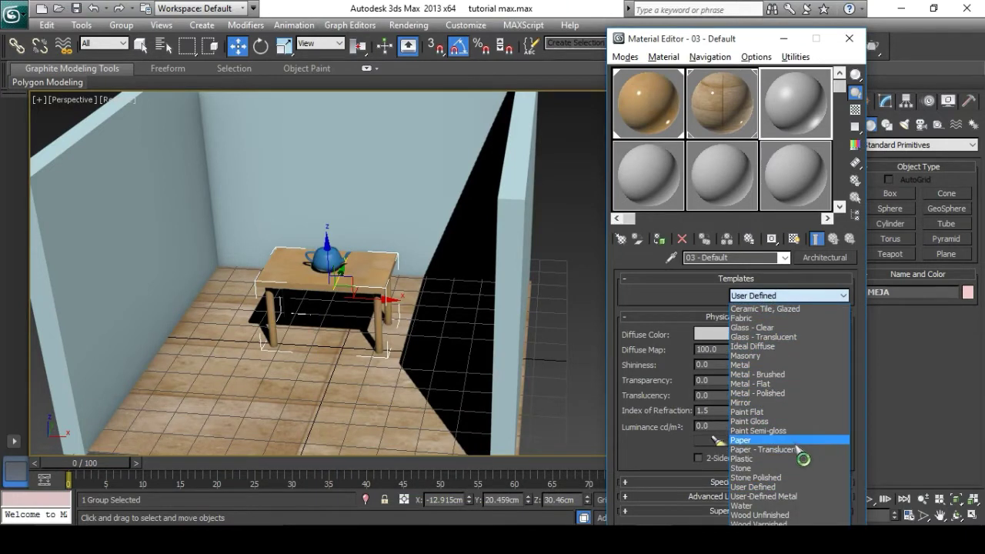
left_click(755, 469)
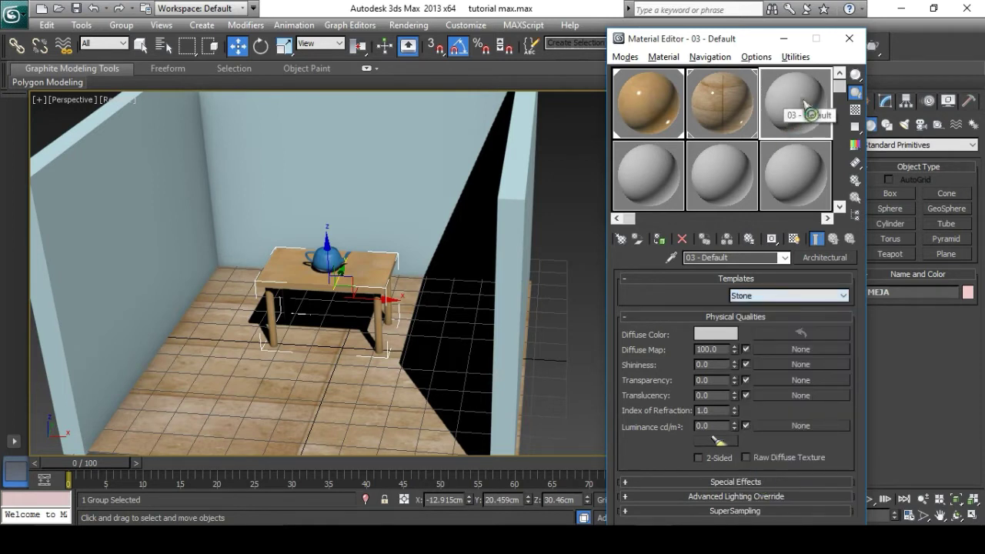
- Set the stone material's diffuse colour to a light cream of red 247, green 204, blue 158
left_click(731, 336)
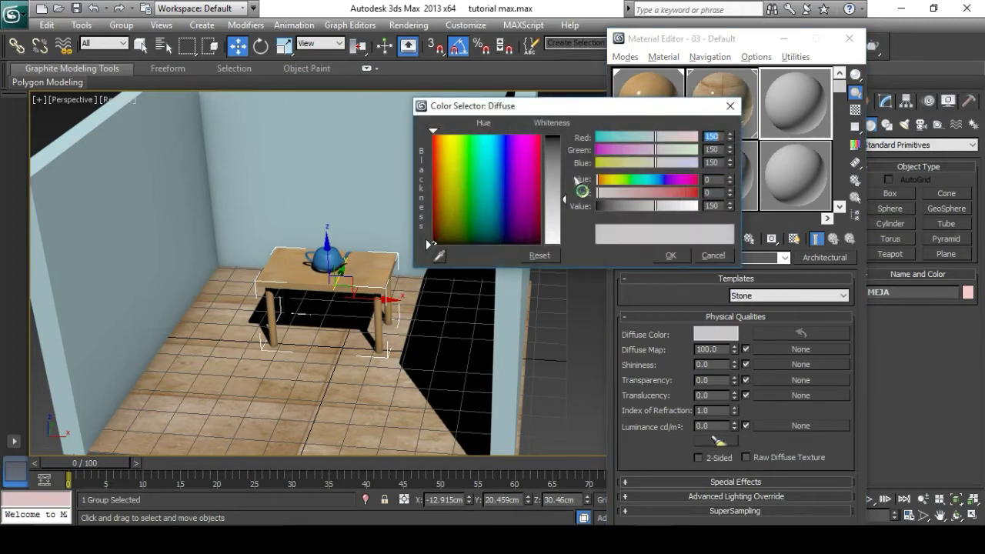
mouse_move(482, 185)
left_mouse_down()
mouse_move(454, 161)
mouse_move(466, 146)
mouse_move(443, 145)
left_mouse_up()
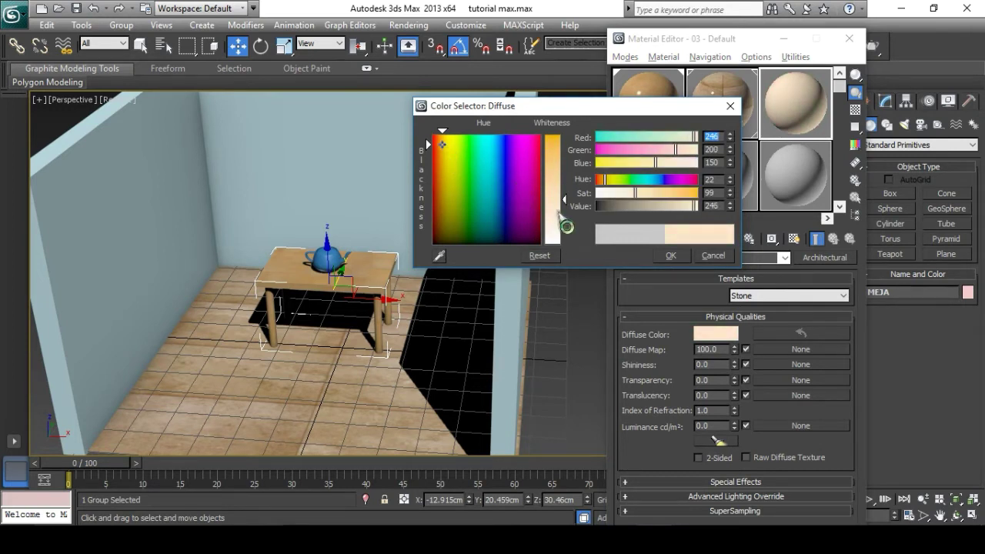
left_click_drag(571, 186, 588, 237)
left_click(683, 258)
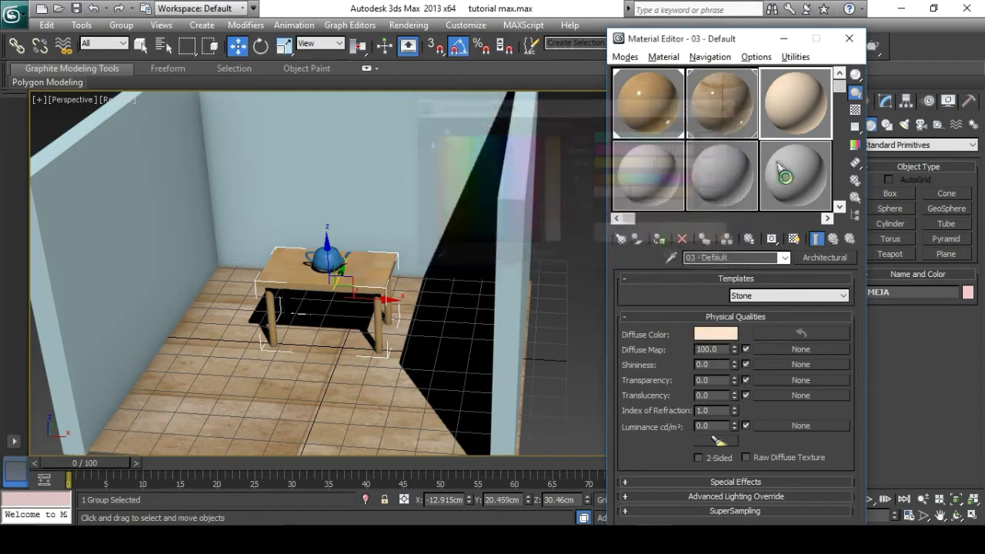
- Assign the cream stone material to the back wall and both side walls of the room
left_click_drag(441, 154, 359, 162)
left_click_drag(757, 125, 115, 196)
left_click_drag(754, 141, 515, 233)
- Darken the stone wall material's diffuse colour to a muted cream of red 221, green 196, blue 158
left_click(729, 335)
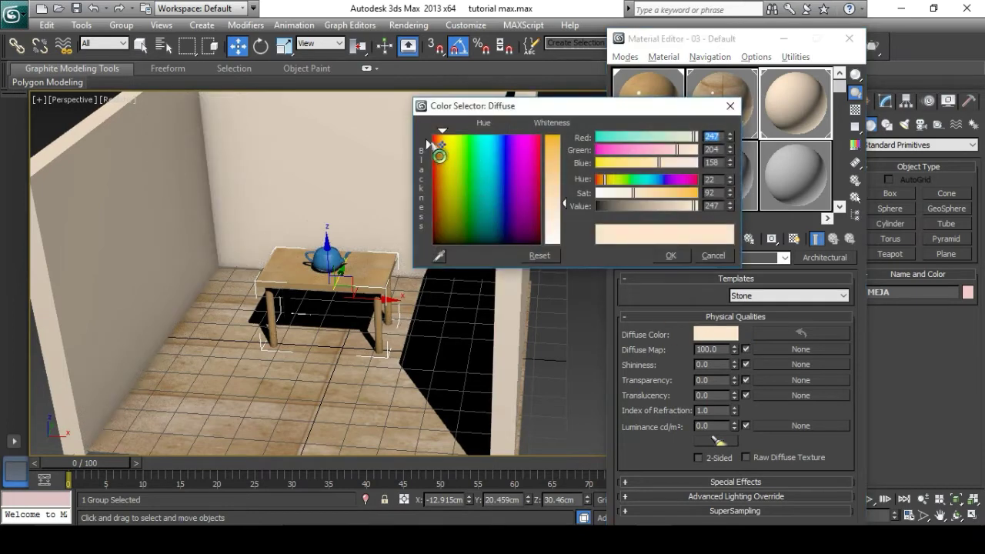
mouse_move(452, 158)
left_mouse_down()
mouse_move(530, 167)
mouse_move(443, 188)
mouse_move(454, 190)
left_mouse_up()
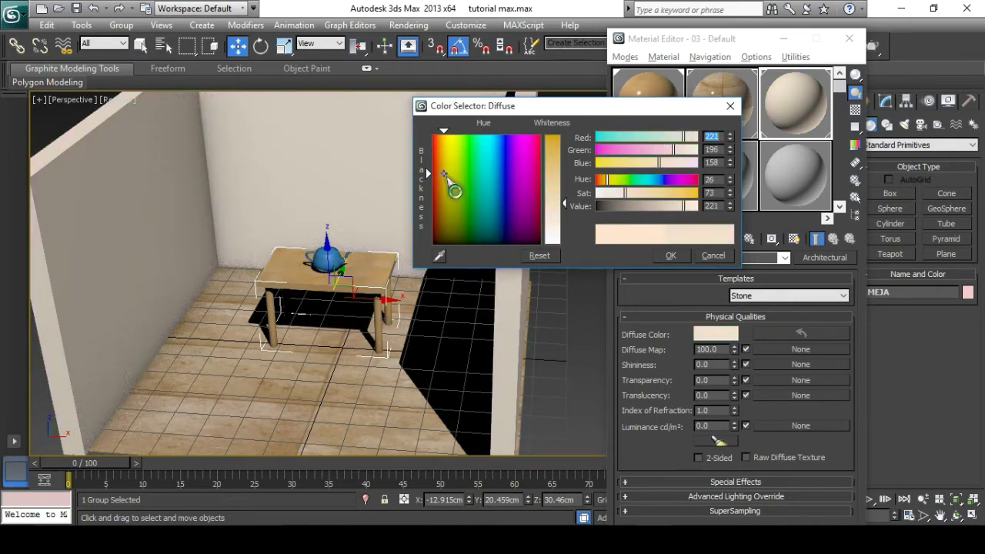
left_click(686, 257)
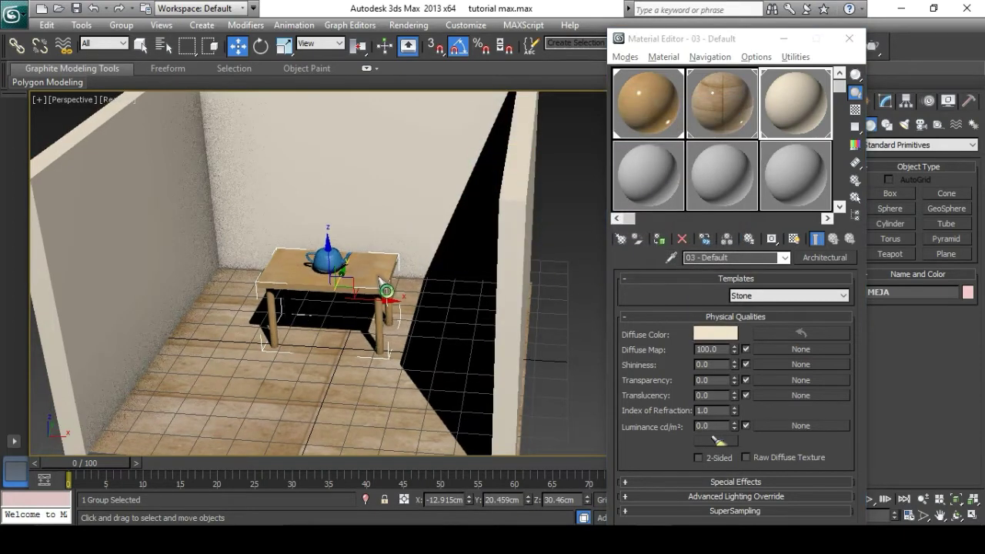
- Make the fourth sample slot an Architectural material with the Metal - Polished template and show the checkered background behind its sample
scroll(320, 285, "up", 3)
middle_click_drag(320, 285, 431, 321)
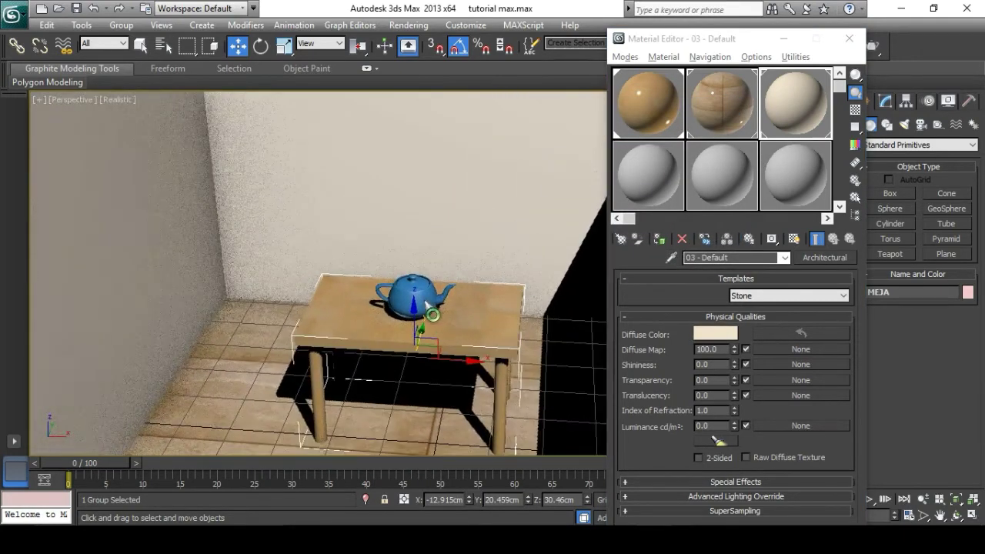
scroll(435, 323, "up", 3)
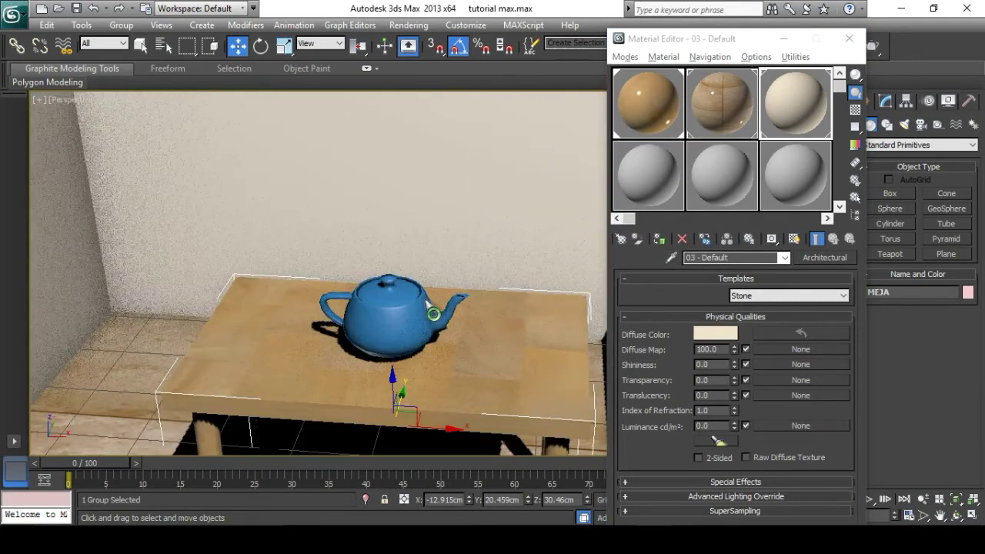
left_click(660, 185)
middle_click_drag(474, 278, 431, 237)
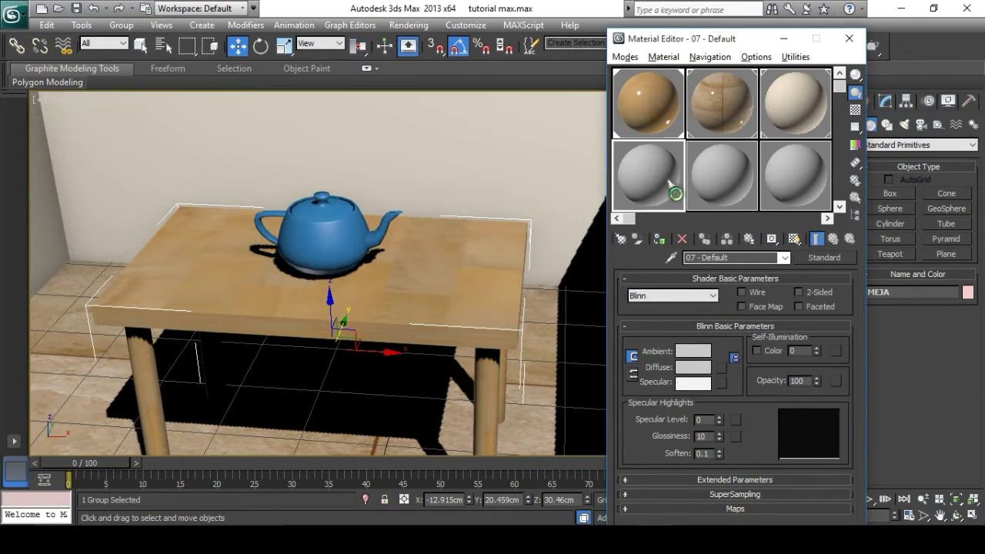
left_click(824, 257)
double_click(400, 120)
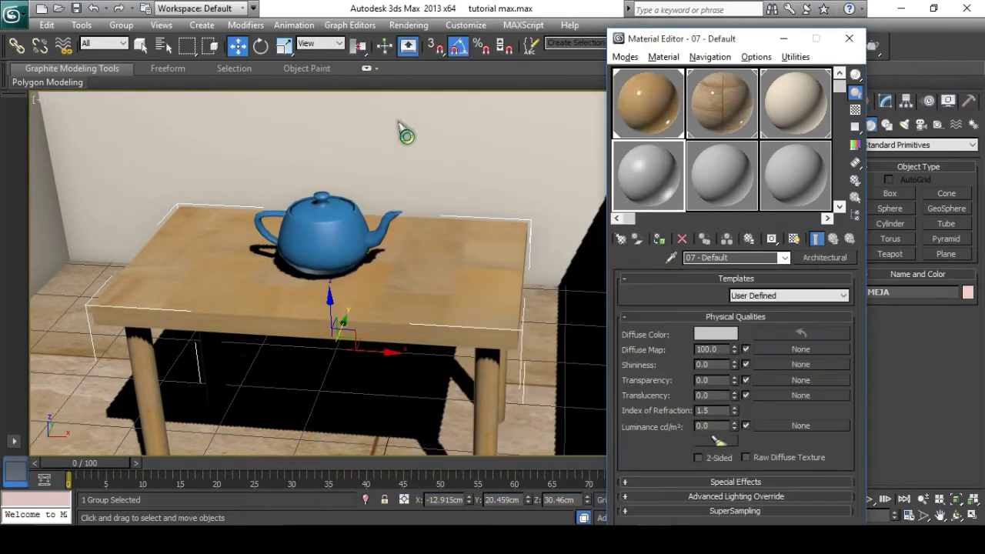
left_click(758, 303)
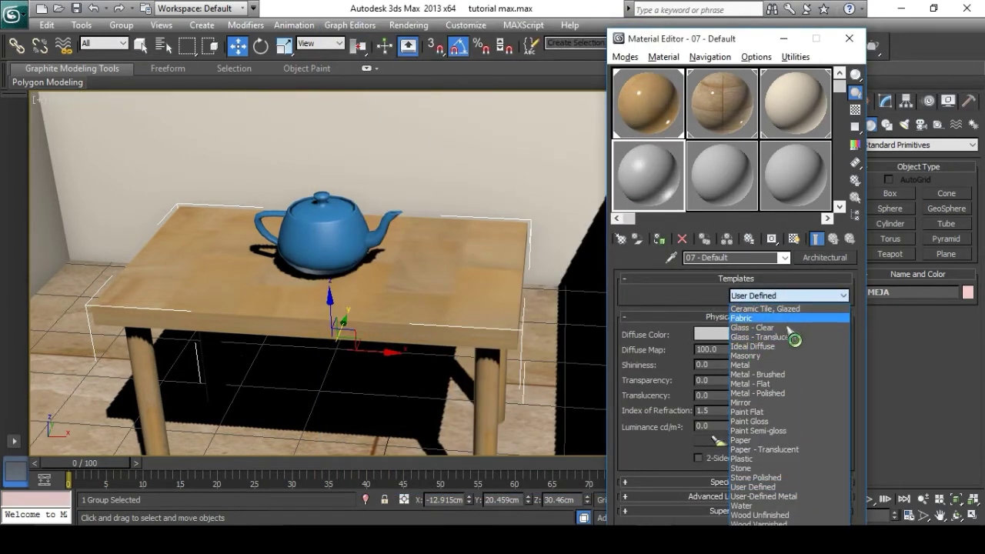
left_click(772, 393)
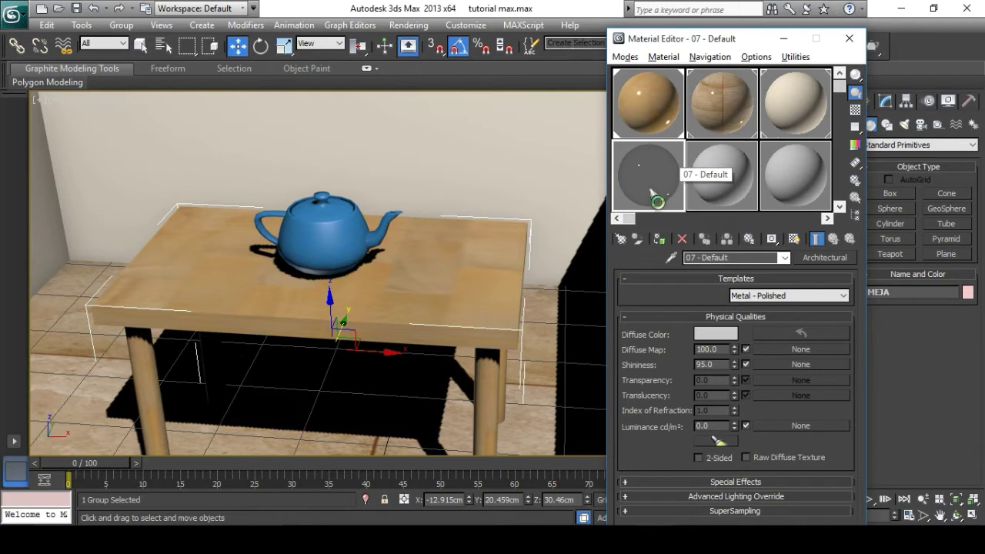
left_click(862, 117)
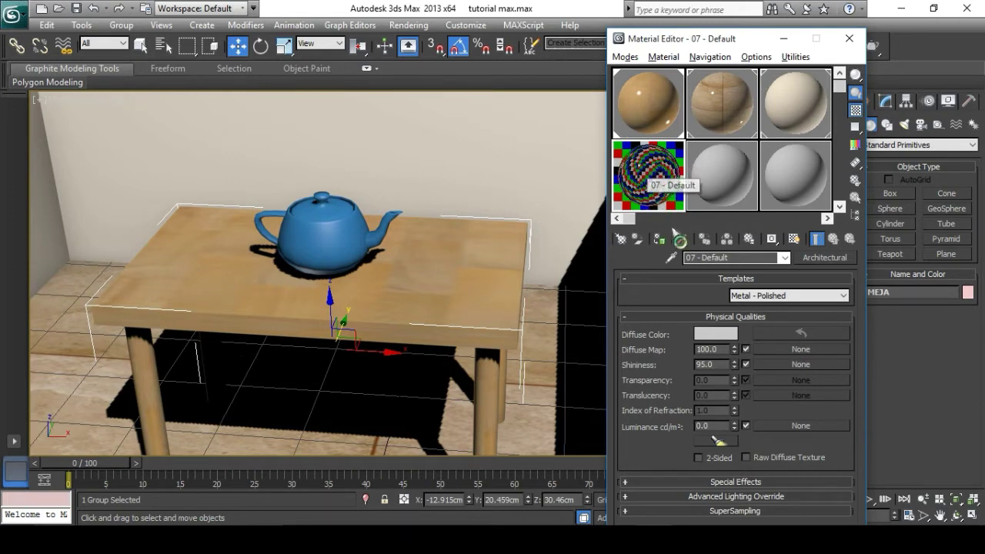
- Try the Glass - Clear template on the fourth sample for comparison, and return it to Metal - Polished
left_click(757, 296)
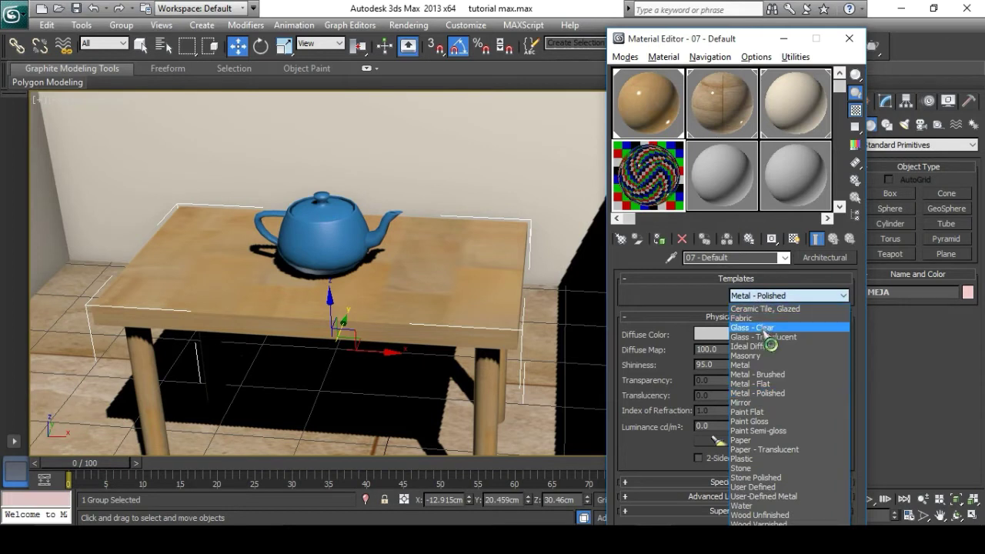
left_click(764, 328)
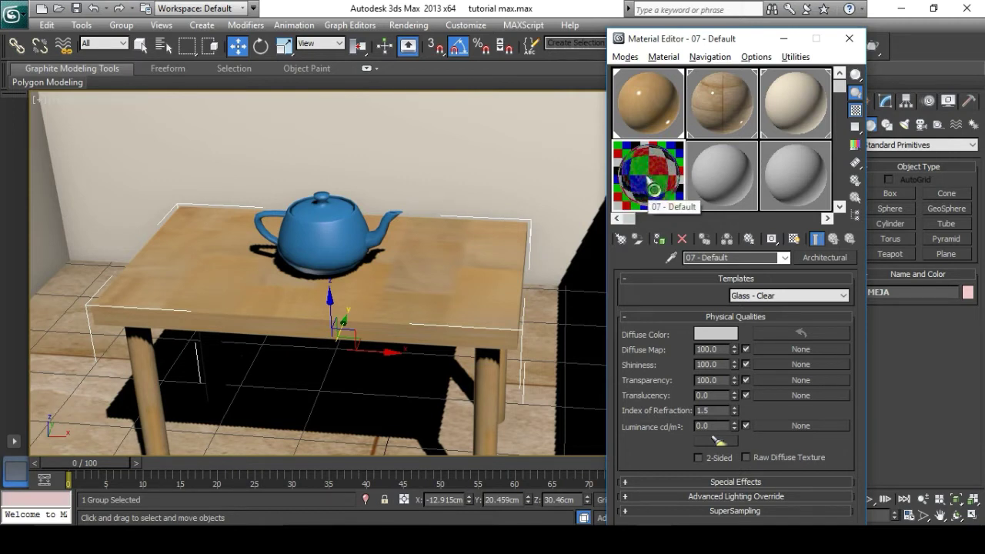
left_click(778, 298)
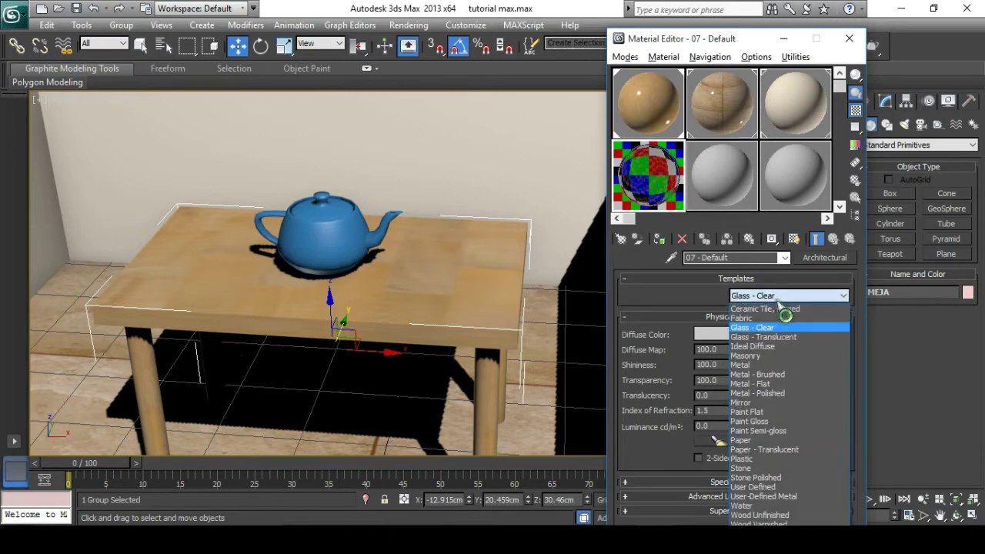
left_click(785, 393)
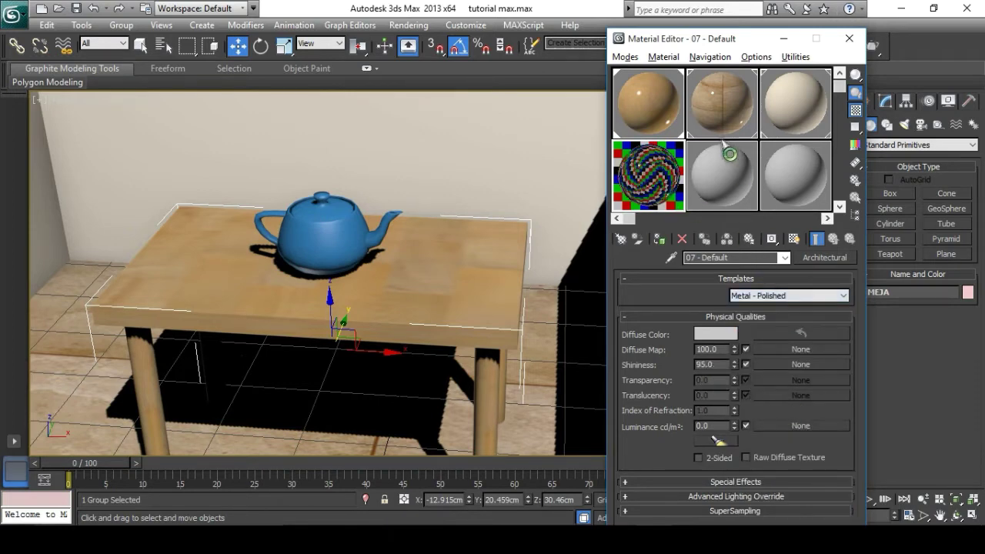
- Set the polished metal's diffuse colour to a golden brown of red 162, green 91, blue 15
left_click(732, 336)
mouse_move(539, 194)
left_mouse_down()
mouse_move(462, 209)
mouse_move(445, 177)
mouse_move(454, 196)
left_mouse_up()
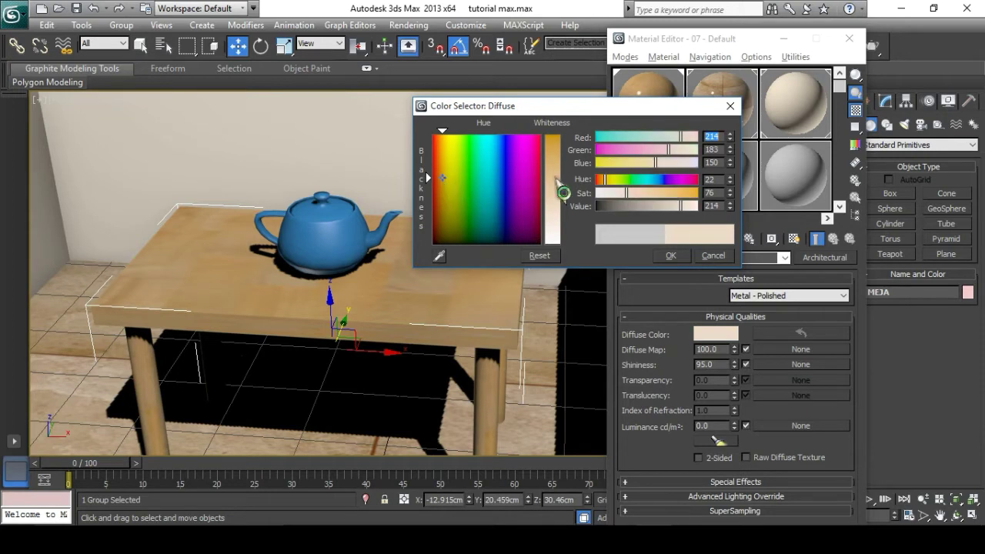
left_click_drag(559, 182, 567, 143)
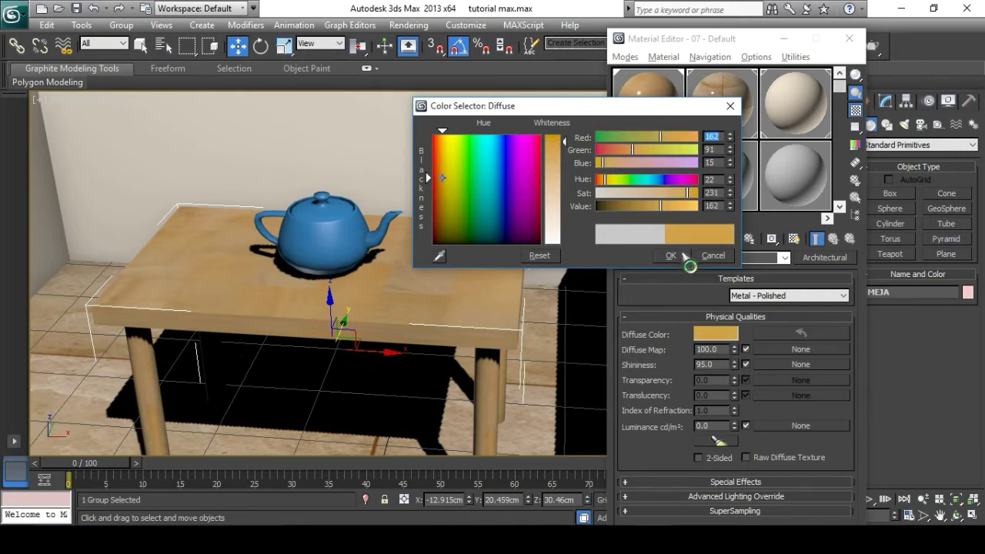
left_click(670, 256)
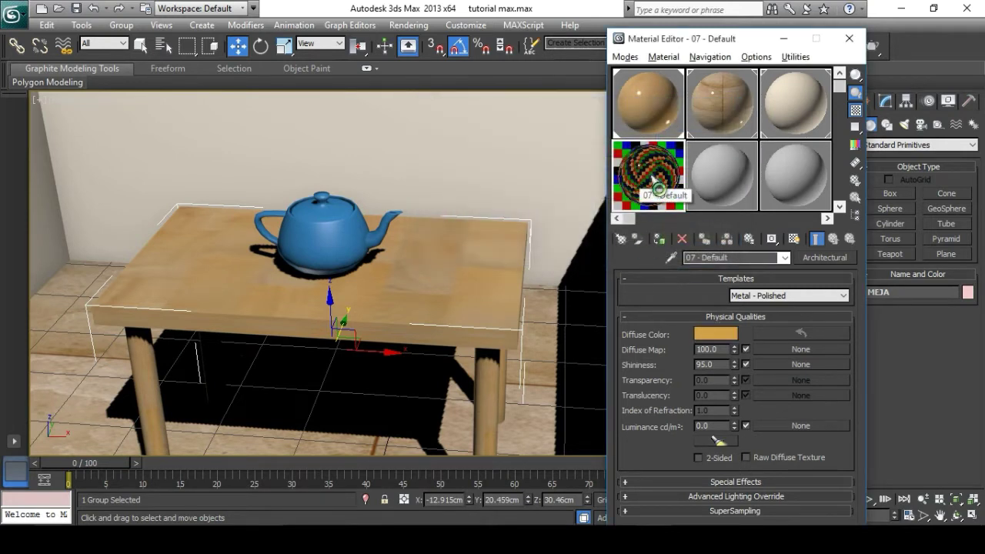
- Assign the golden polished metal material to the teapot on the table and close the Material Editor
left_click_drag(667, 177, 347, 237)
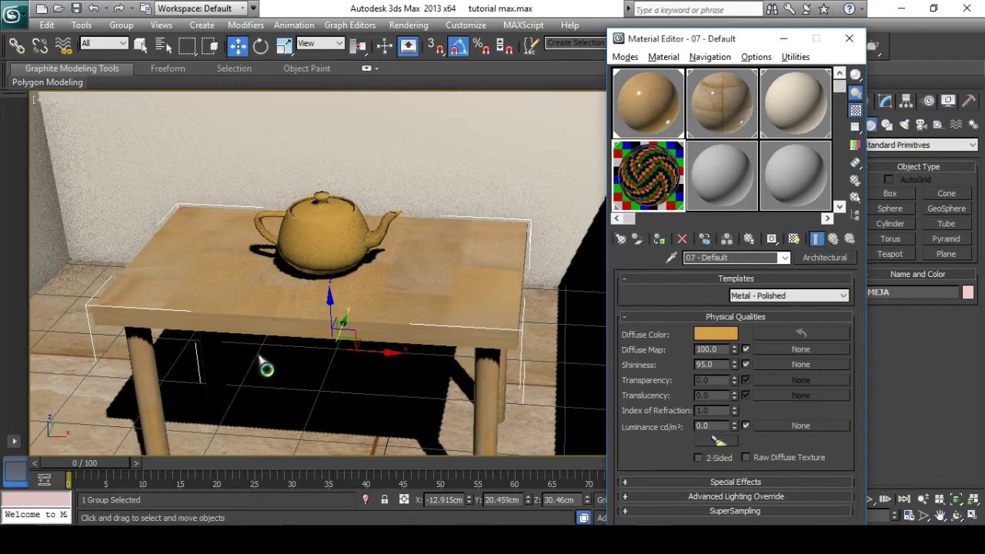
middle_click_drag(335, 321, 409, 310)
scroll(367, 338, "up", 5)
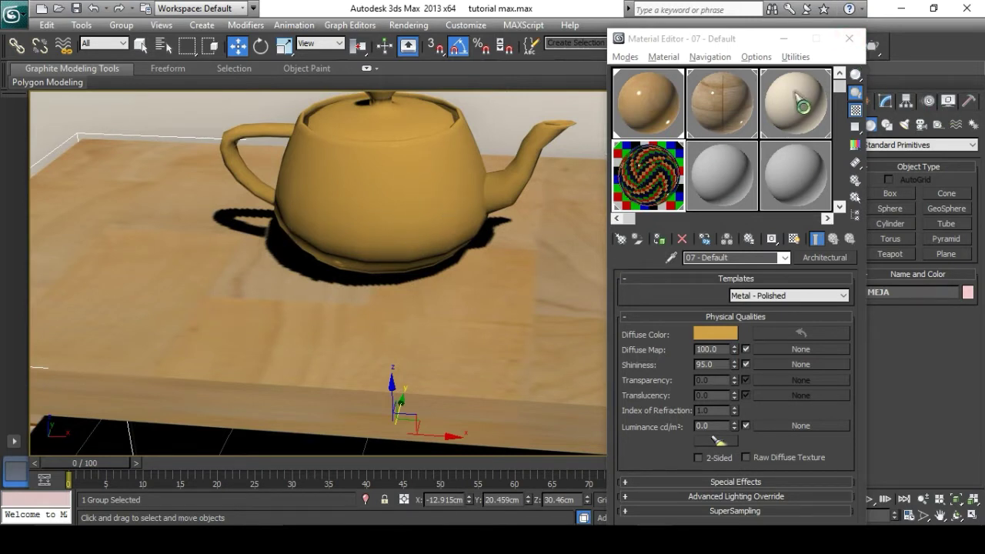
left_click(851, 40)
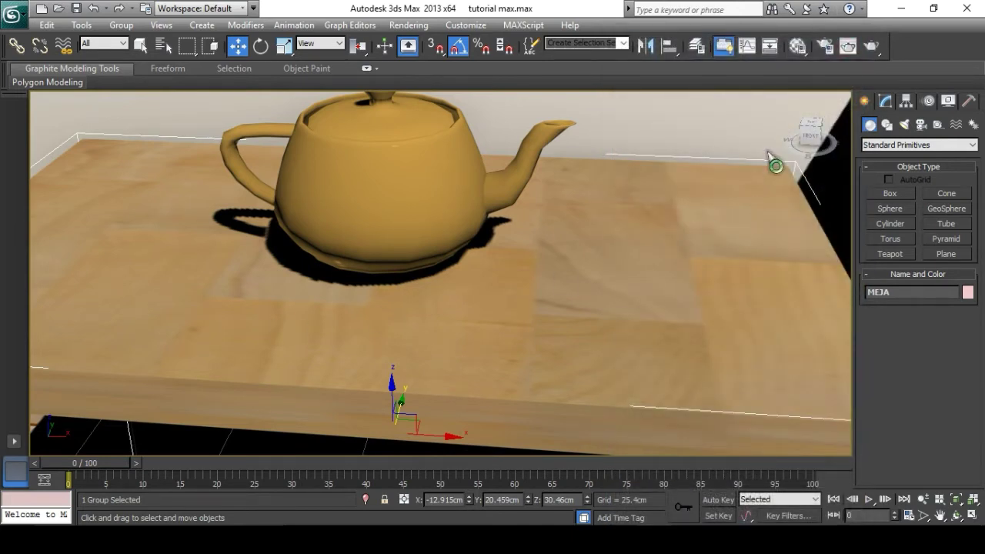
- Render a perspective close-up of the teapot on the table, save the scene and close the rendered frame
middle_click_drag(389, 303, 423, 319)
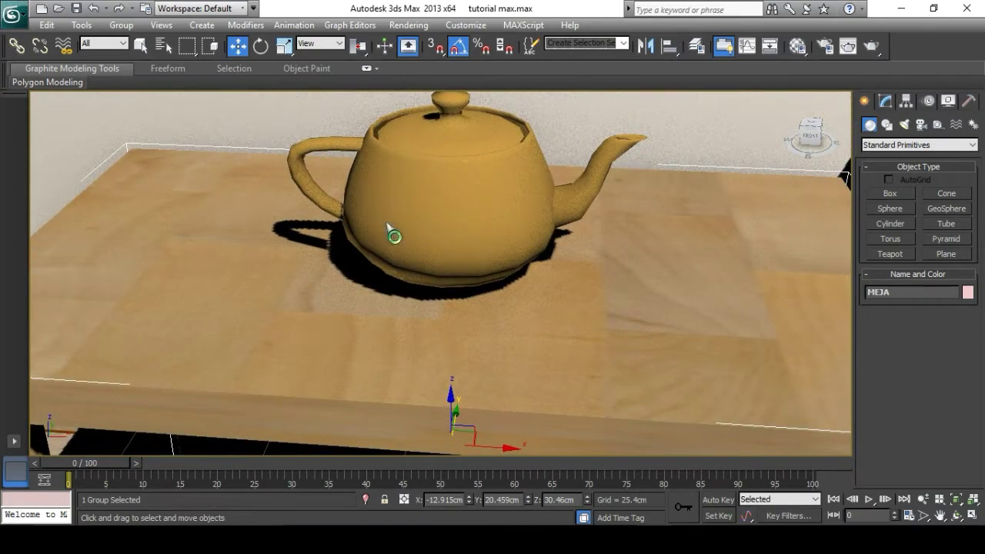
middle_click_drag(390, 243, 407, 247)
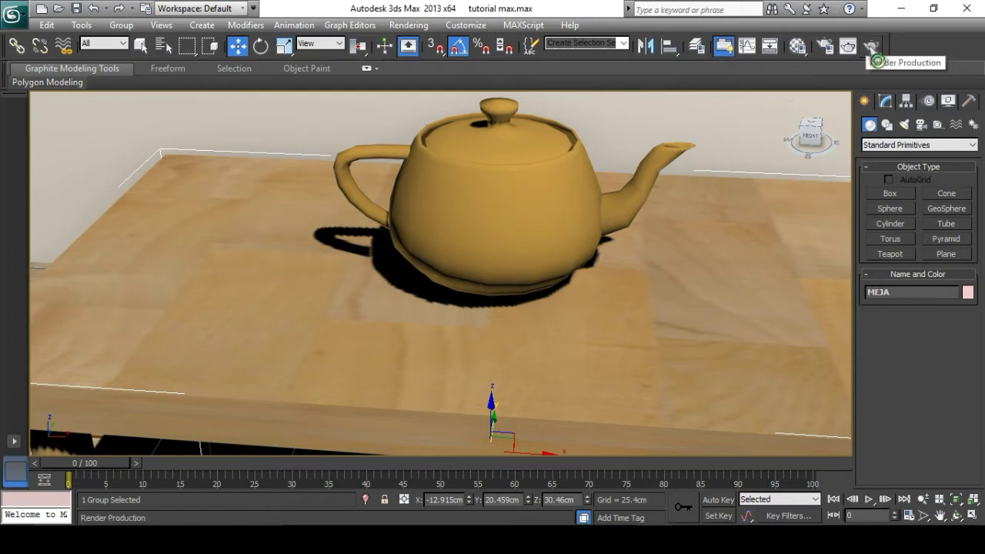
middle_click_drag(593, 276, 517, 348)
scroll(516, 350, "down", 4)
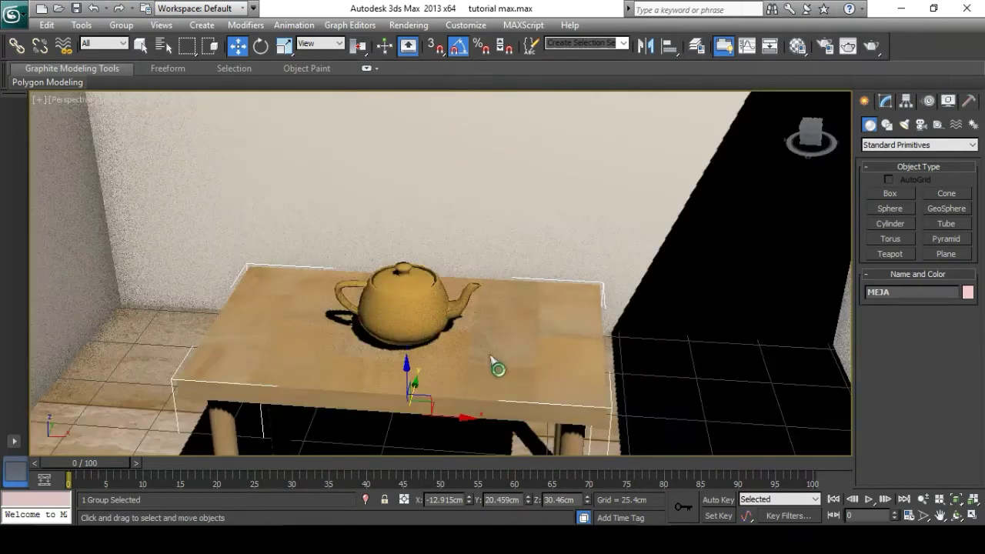
scroll(457, 375, "down", 3)
scroll(460, 377, "up", 6)
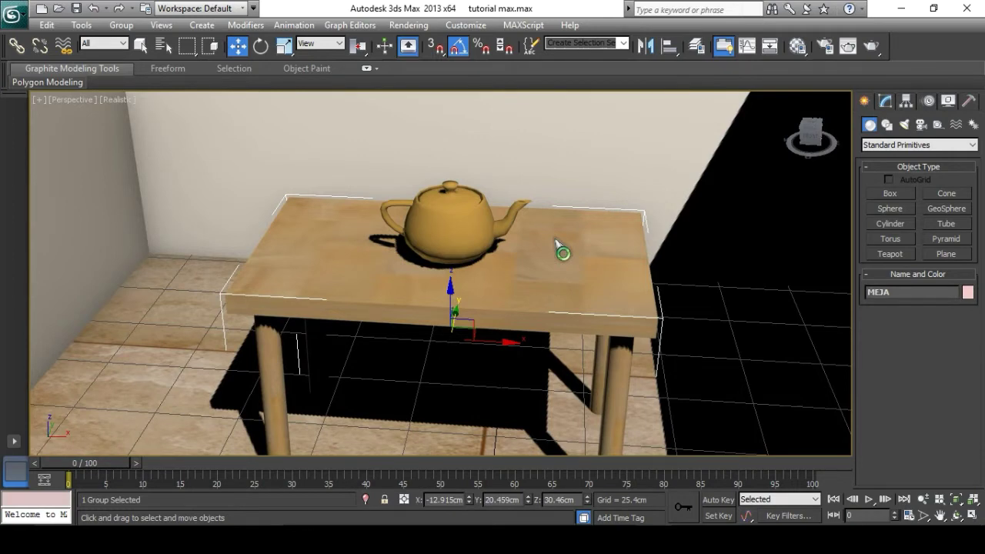
scroll(446, 285, "up", 5)
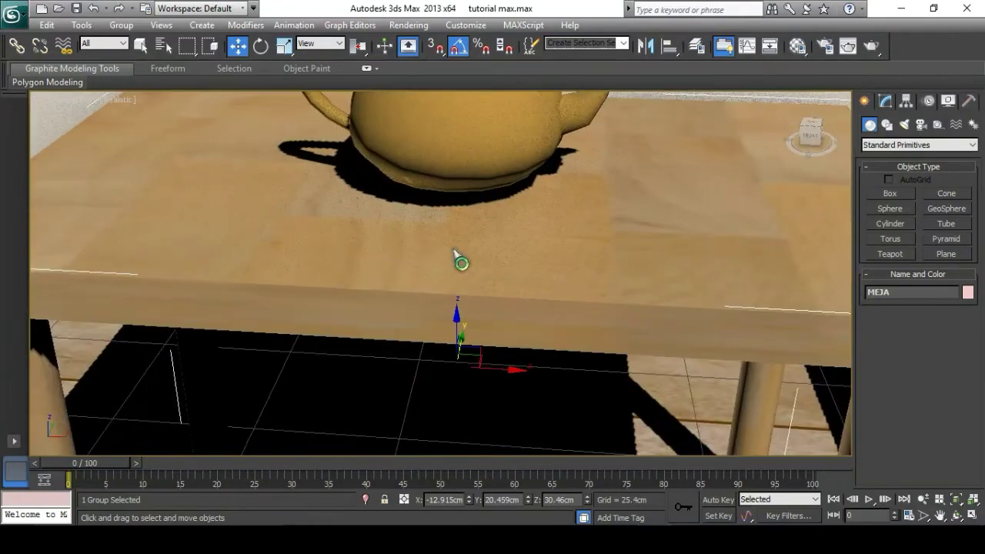
middle_click_drag(454, 251, 502, 277)
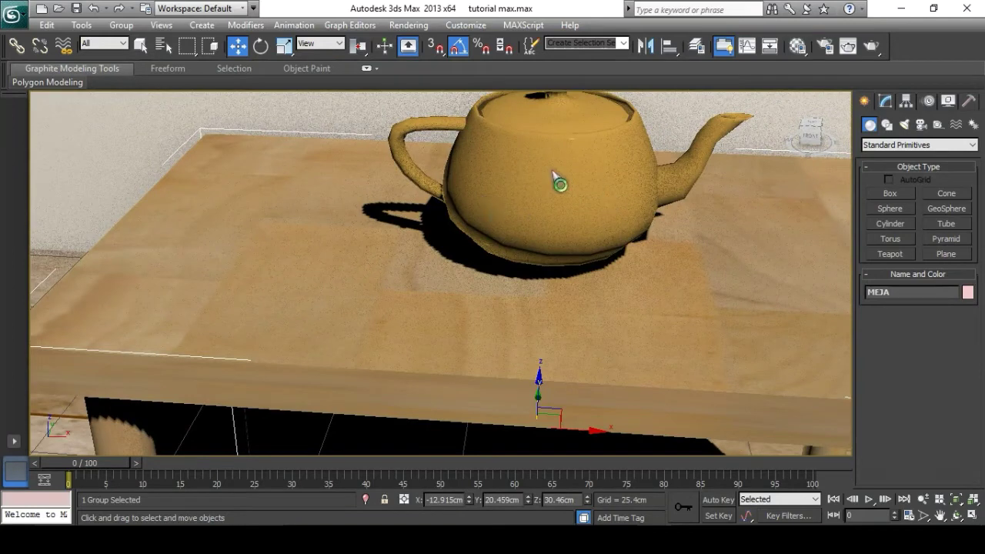
middle_click_drag(542, 208, 608, 205, "alt")
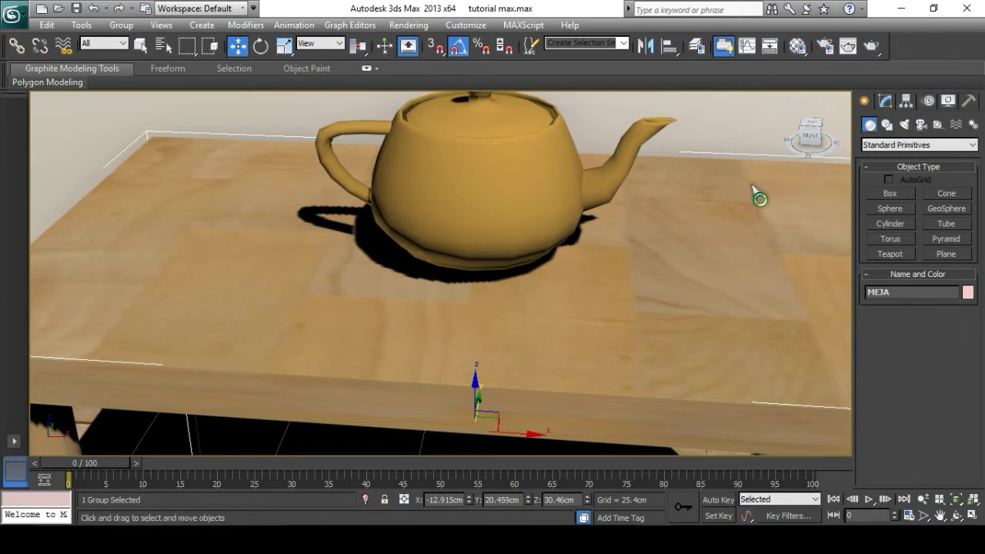
key("shift+q")
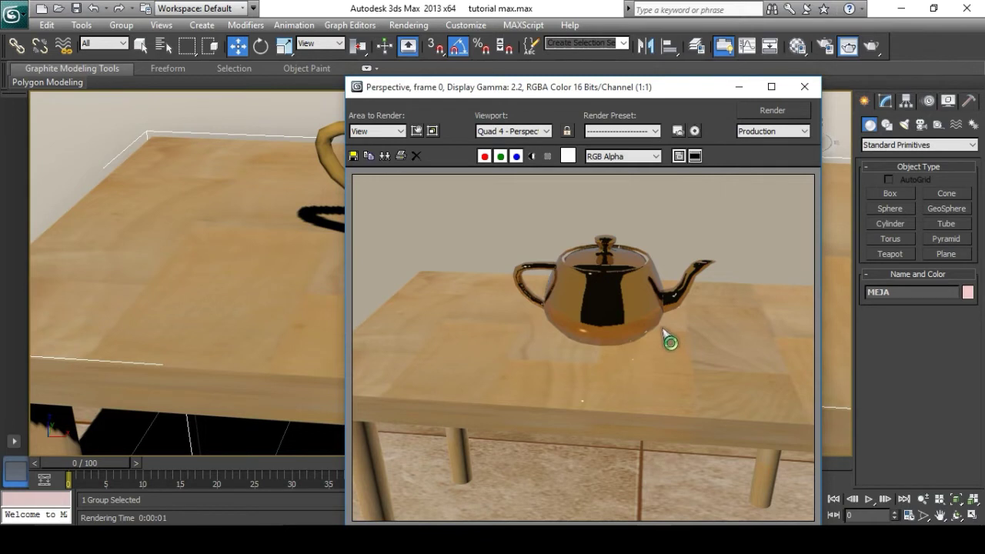
key("ctrl+s")
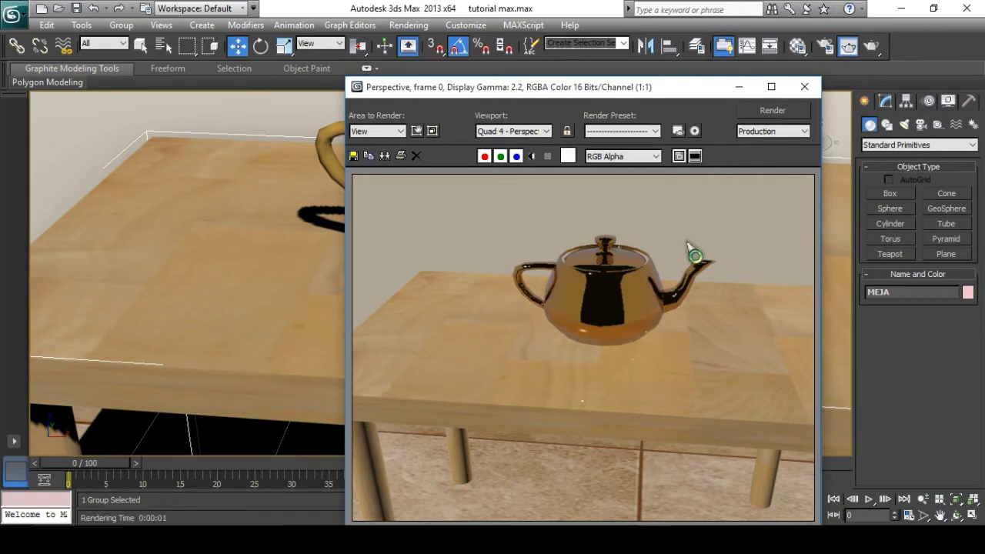
left_click(804, 86)
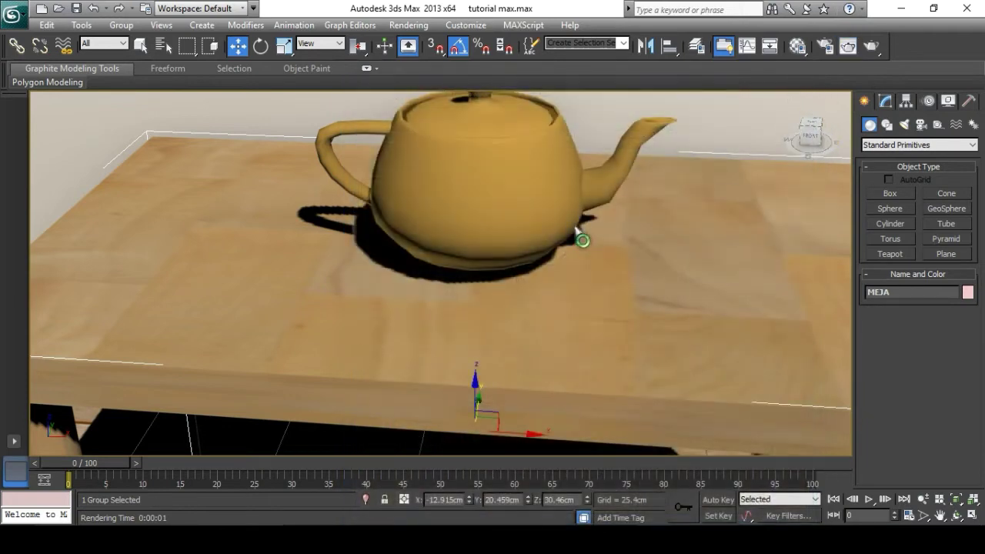
- Show the whole room from the front in the perspective viewport with the Shaded visual style
scroll(513, 335, "down", 5)
middle_click_drag(485, 329, 450, 368)
scroll(453, 348, "down", 2)
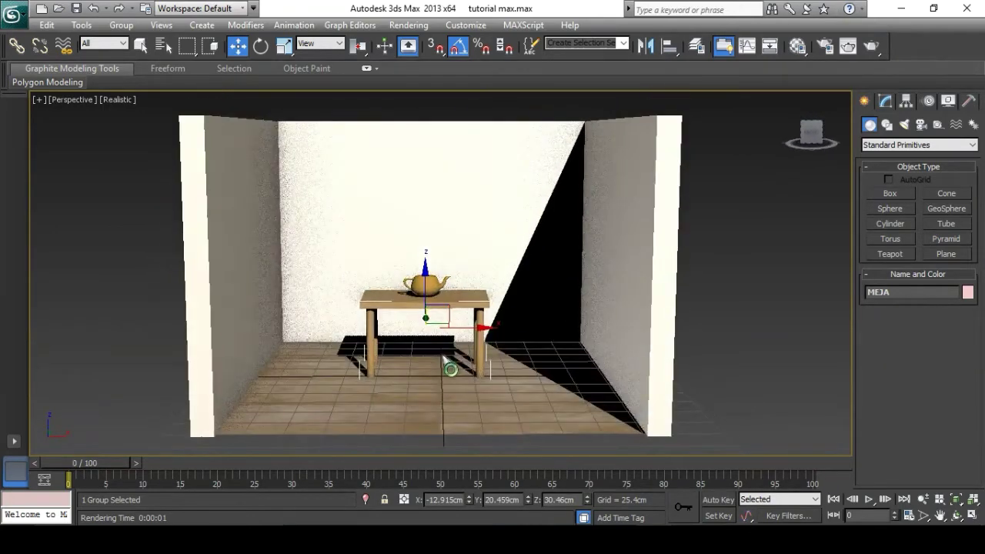
middle_click_drag(519, 396, 468, 359, "alt")
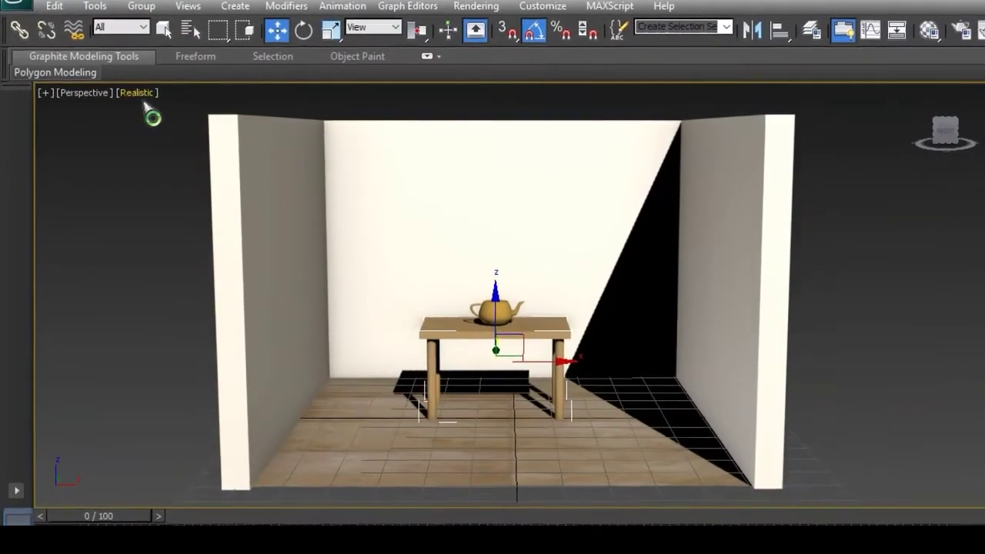
left_click(138, 98)
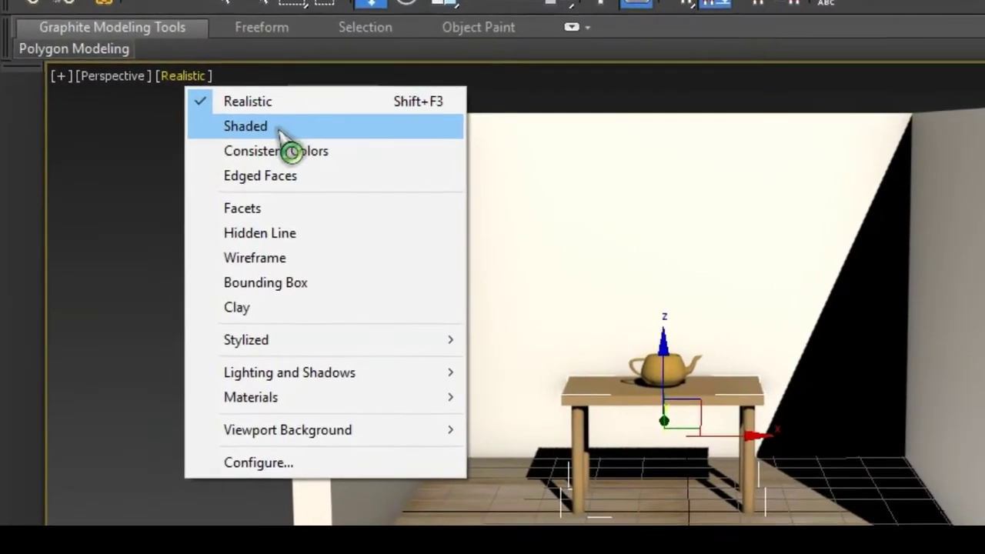
left_click(269, 130)
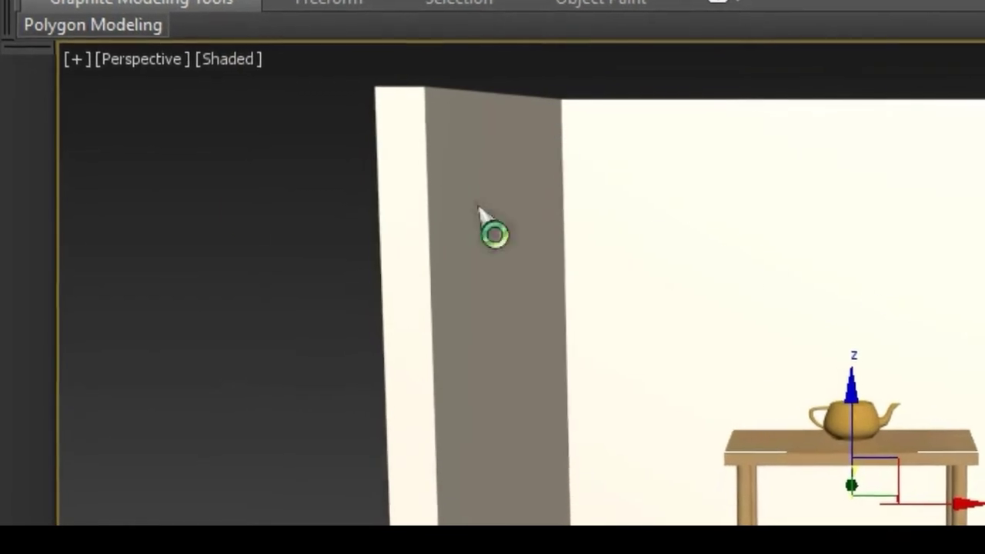
- Switch the perspective viewport to the Realistic visual style and bring up the light creation types
left_click(240, 59)
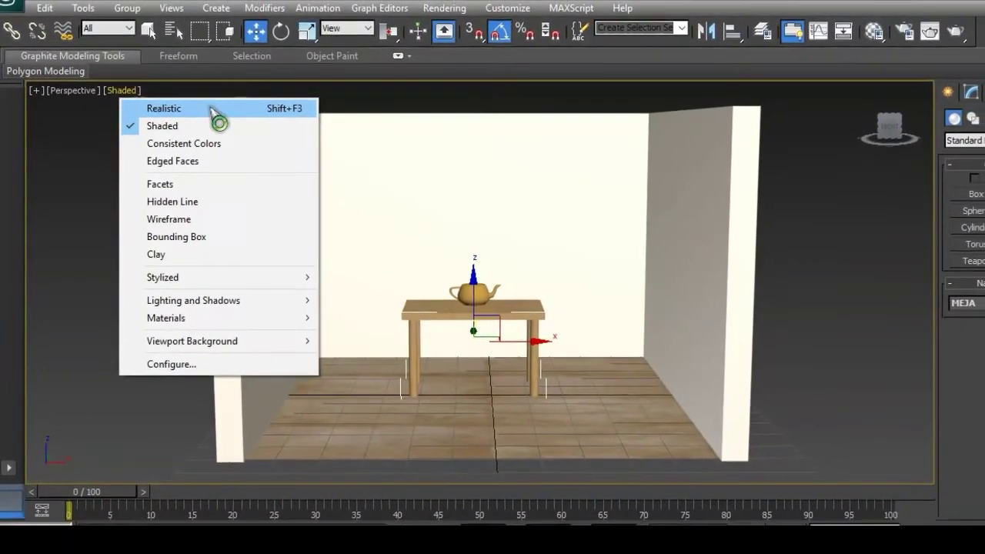
left_click(158, 112)
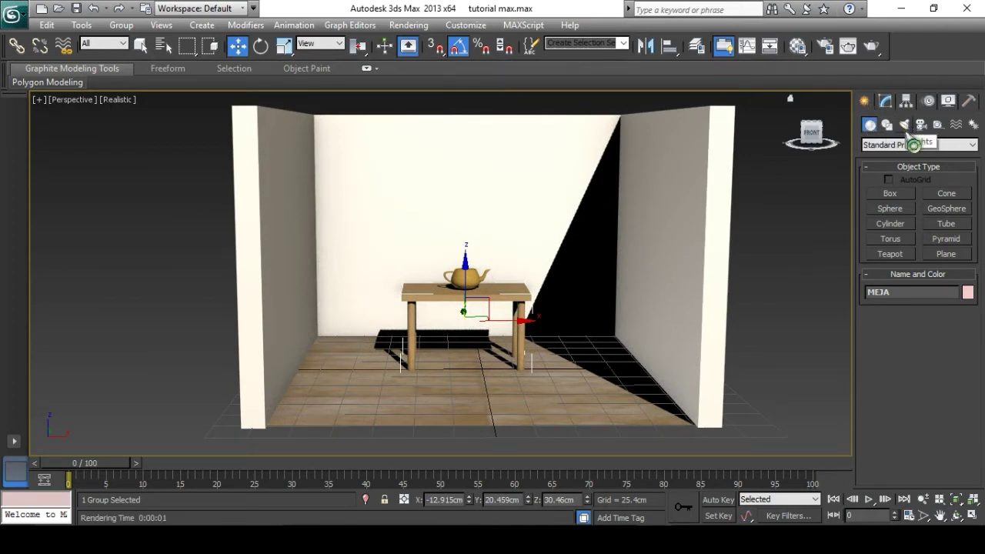
left_click(905, 125)
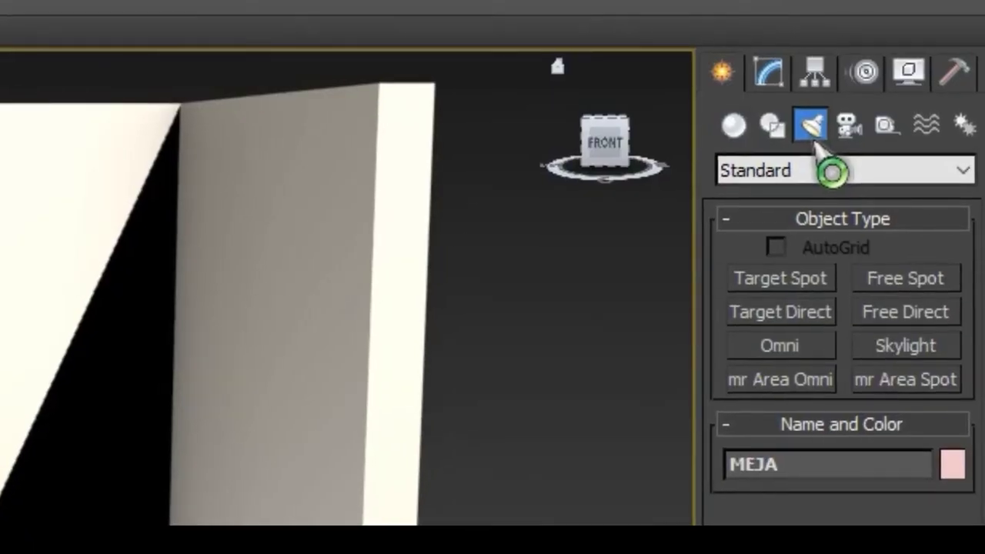
- Examine the Photometric light types and return to the Standard lights
left_click(834, 176)
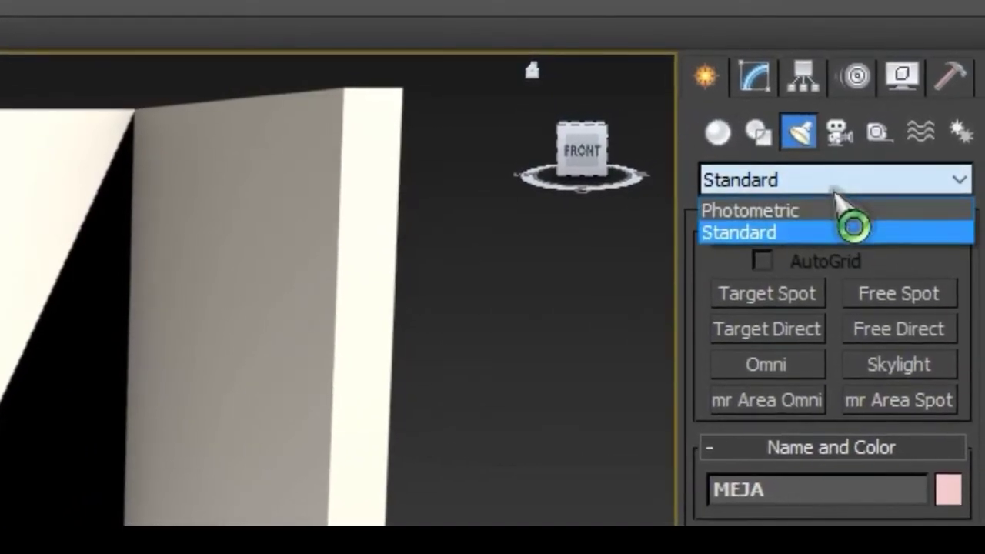
left_click(819, 240)
left_click(829, 186)
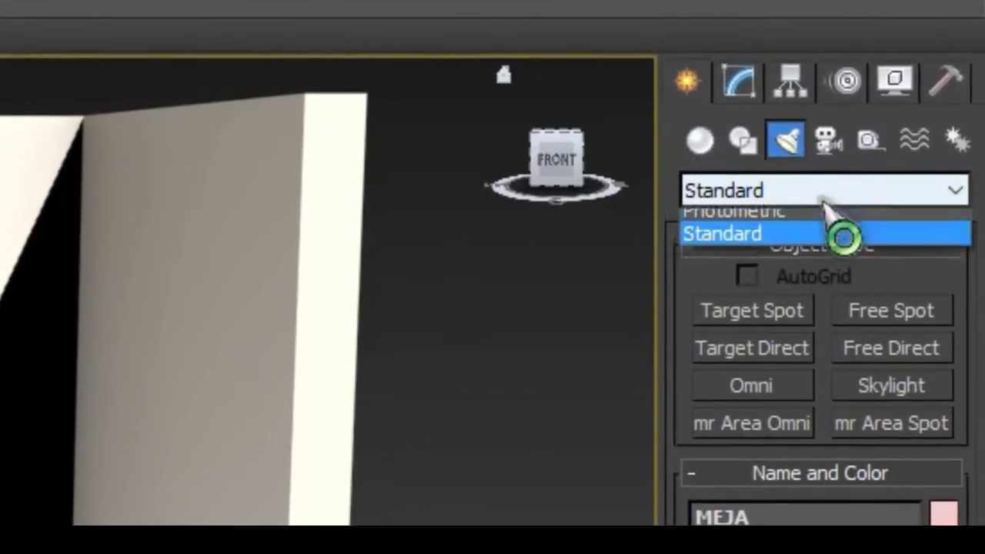
left_click(812, 231)
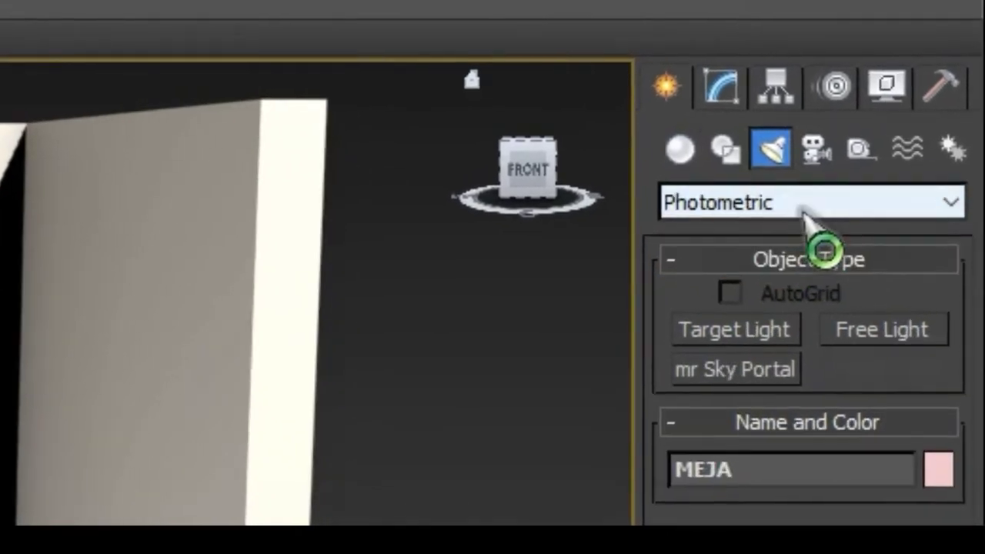
left_click(810, 206)
left_click(783, 271)
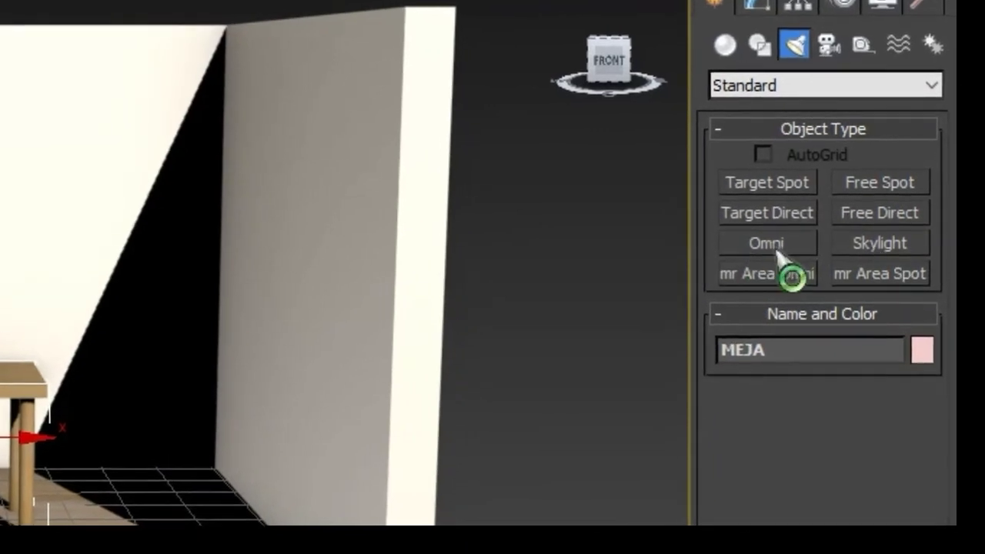
- Place a Standard Omni light with Shadow Map shadows enabled on the floor in front of the table, at about X -8.6, Y -38.9 cm
left_click(773, 247)
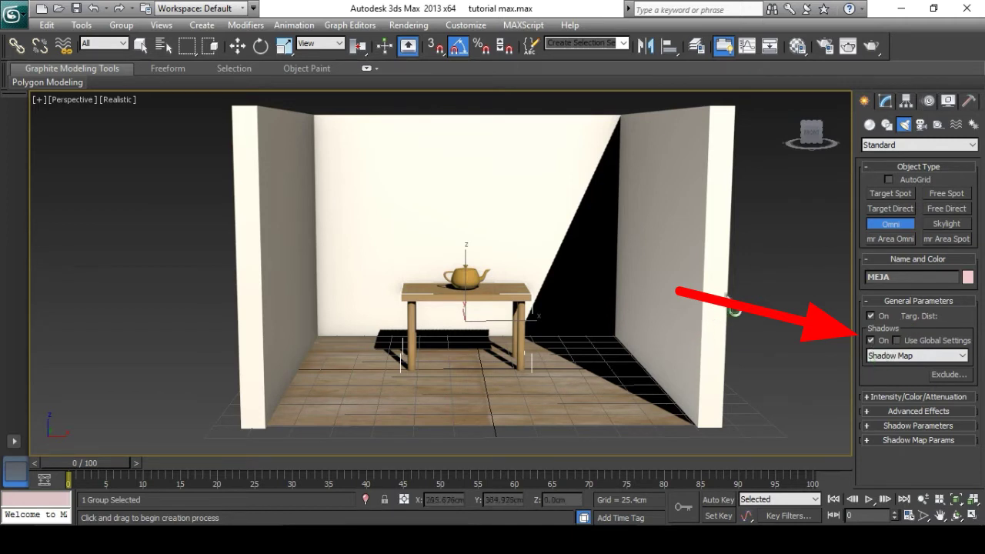
left_click(871, 340)
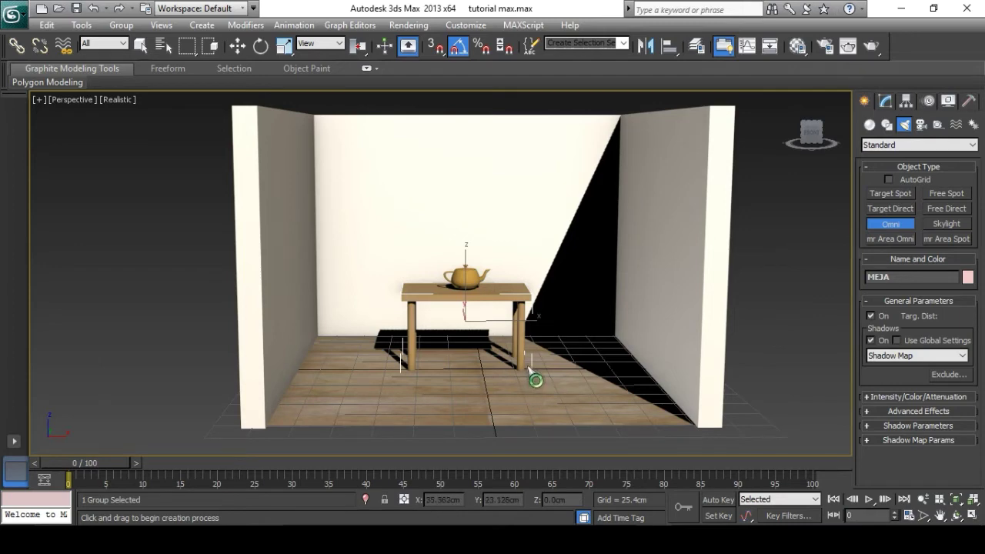
scroll(531, 372, "down", 5)
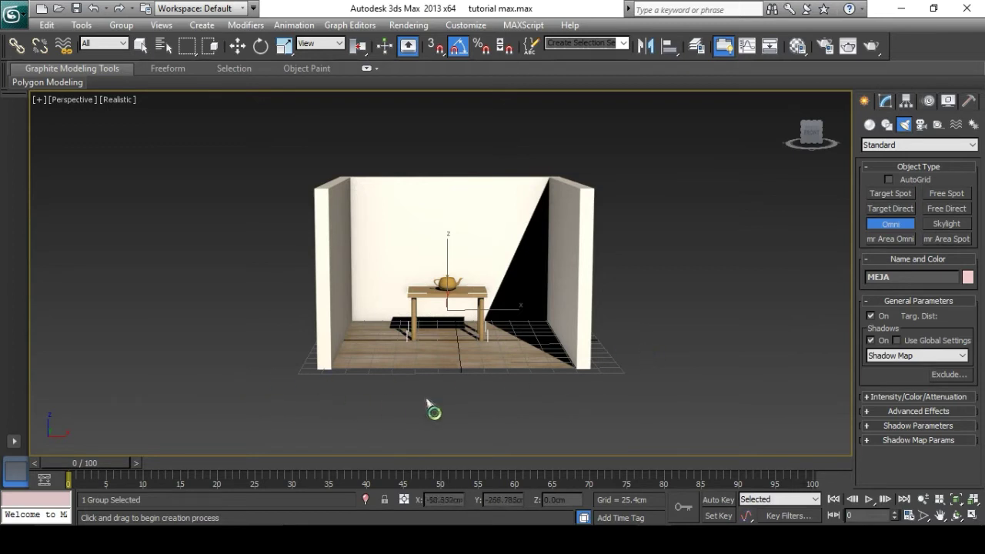
middle_click_drag(456, 368, 453, 379)
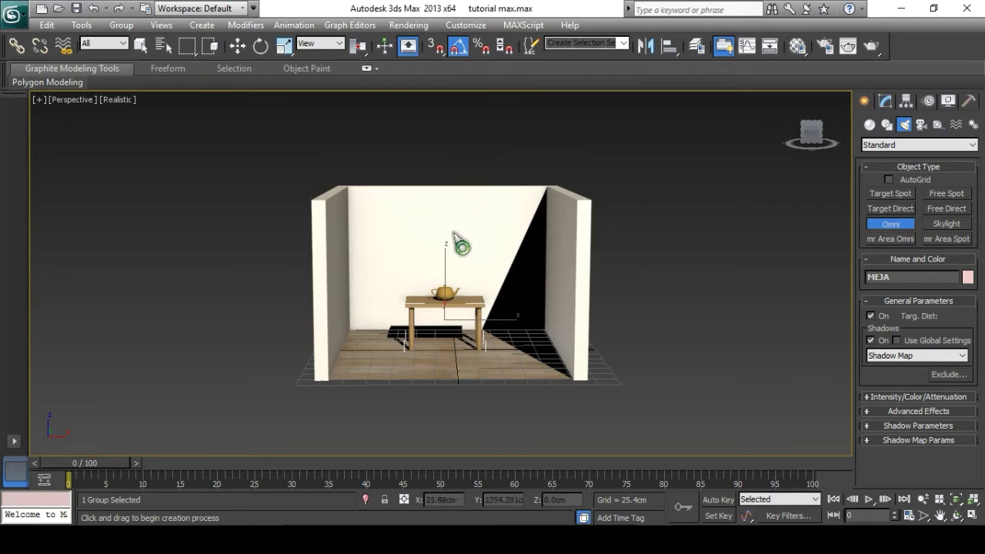
left_click(453, 361)
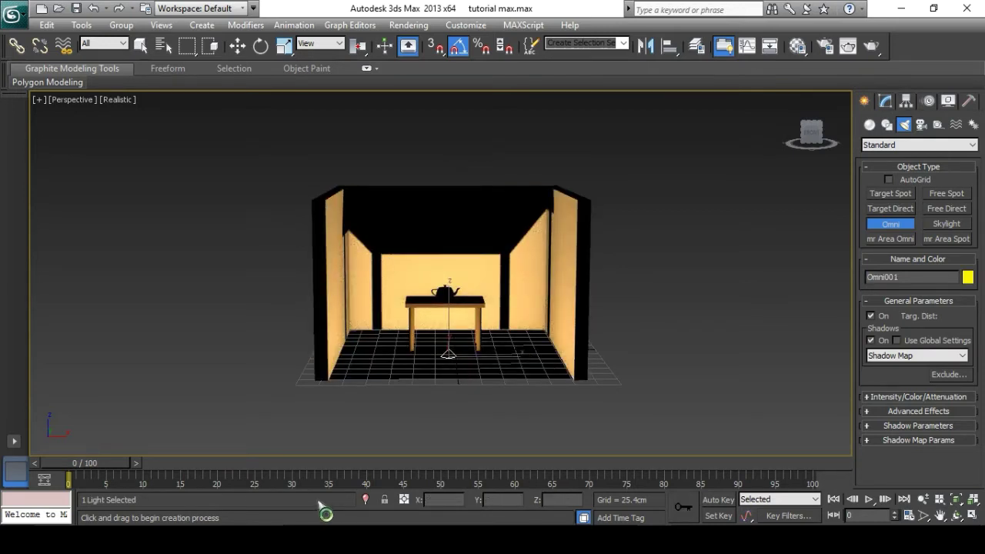
- Set the Omni light's colour to pure white, red 255, green 255, blue 255
left_click(928, 399)
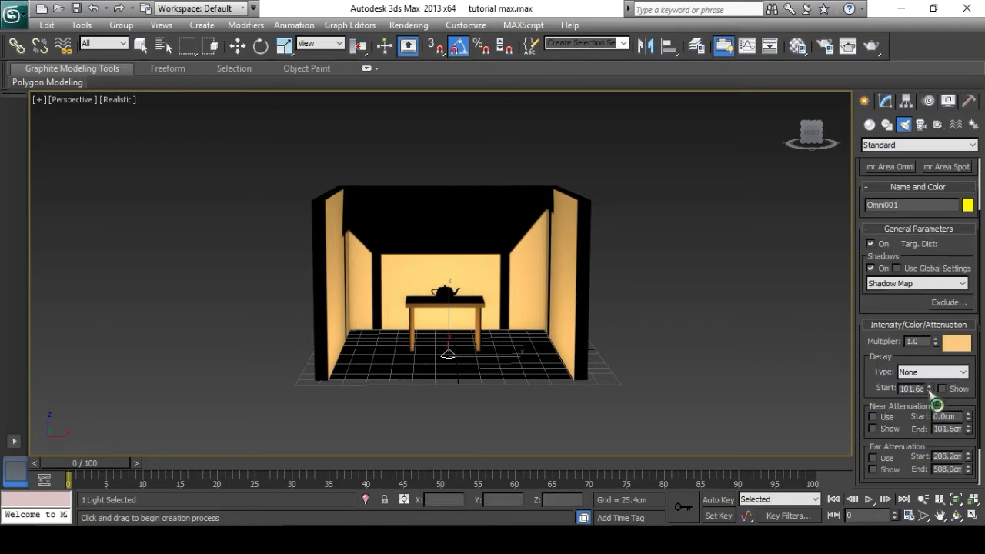
left_click(956, 344)
left_click_drag(566, 258, 557, 253)
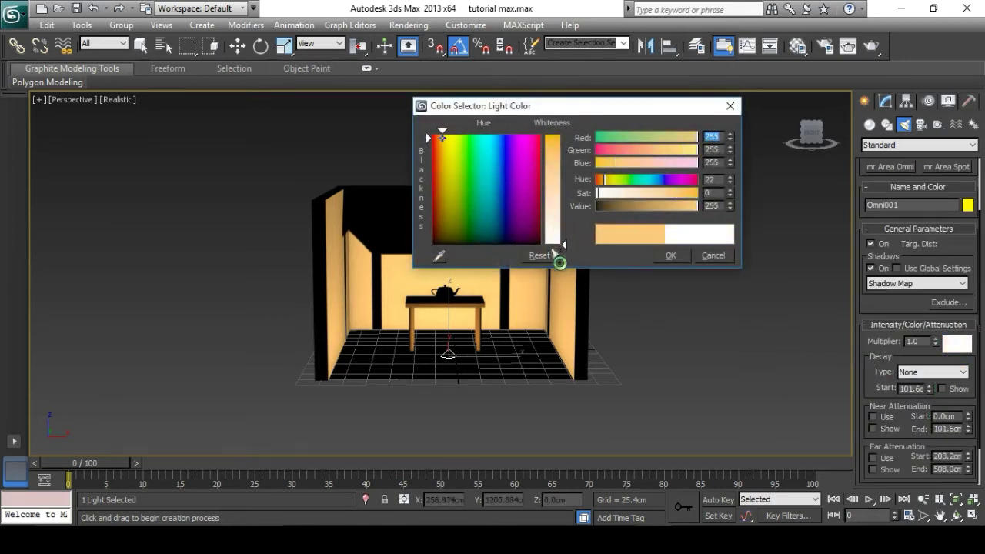
left_click(670, 255)
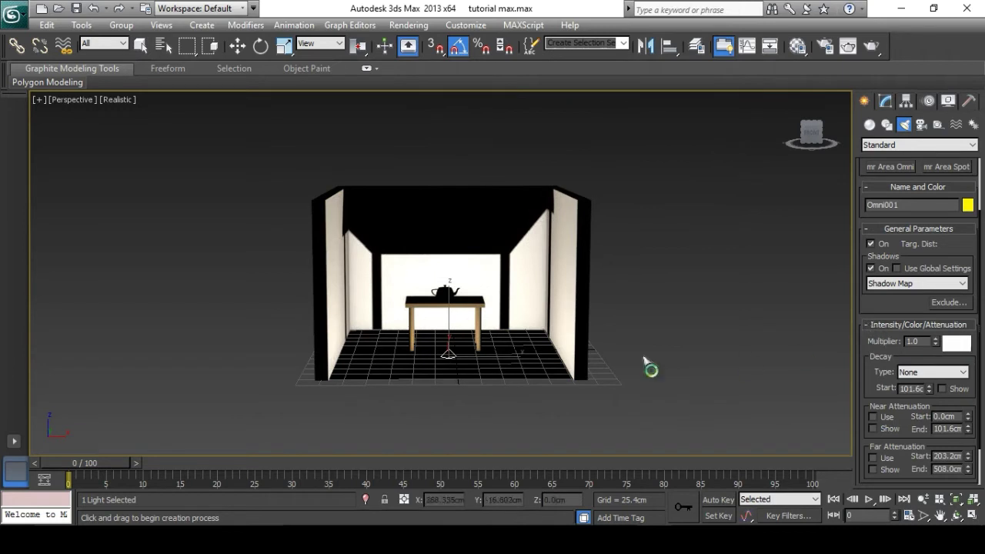
left_click(877, 326)
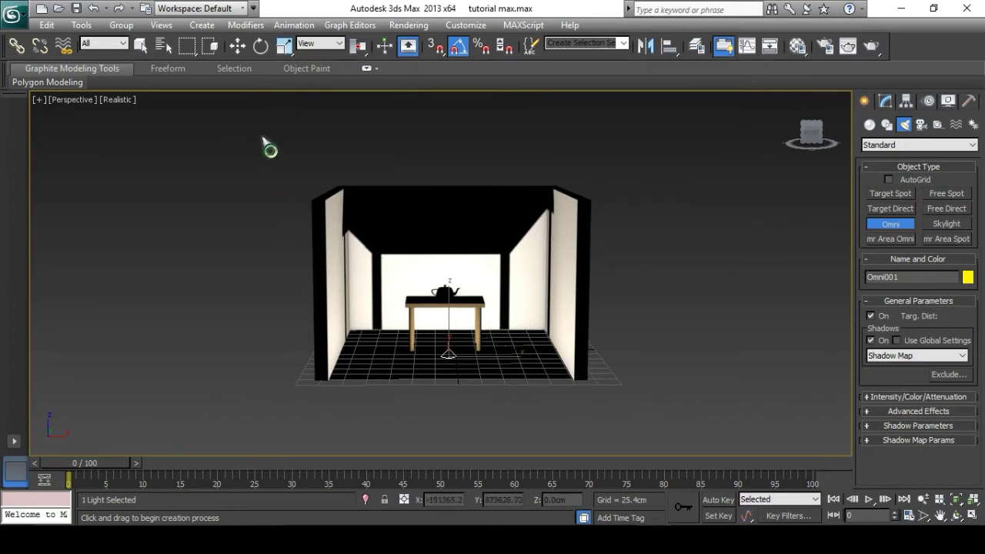
- Move the Omni light up to a height of about 172 cm and forward of the table to about X -18.8, Y -97.2 cm
left_click(237, 45)
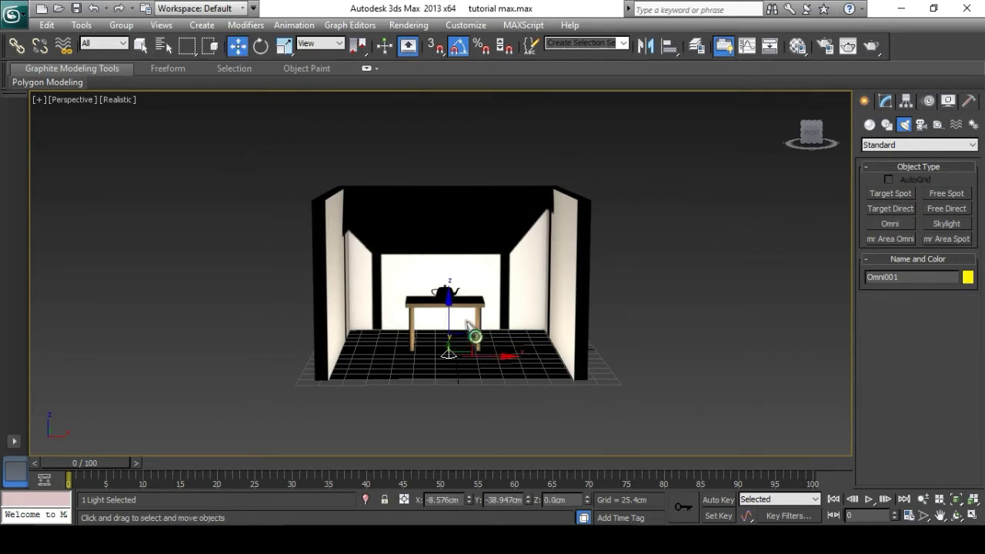
left_click_drag(458, 321, 460, 186)
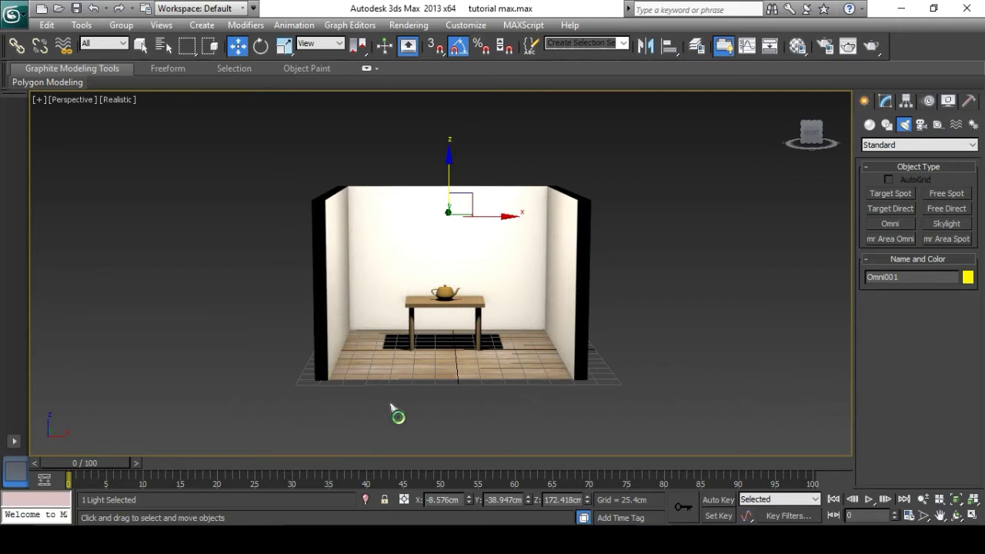
middle_click_drag(390, 408, 363, 460, "alt")
scroll(437, 343, "up", 4)
scroll(436, 342, "down", 2)
middle_click_drag(437, 341, 426, 358)
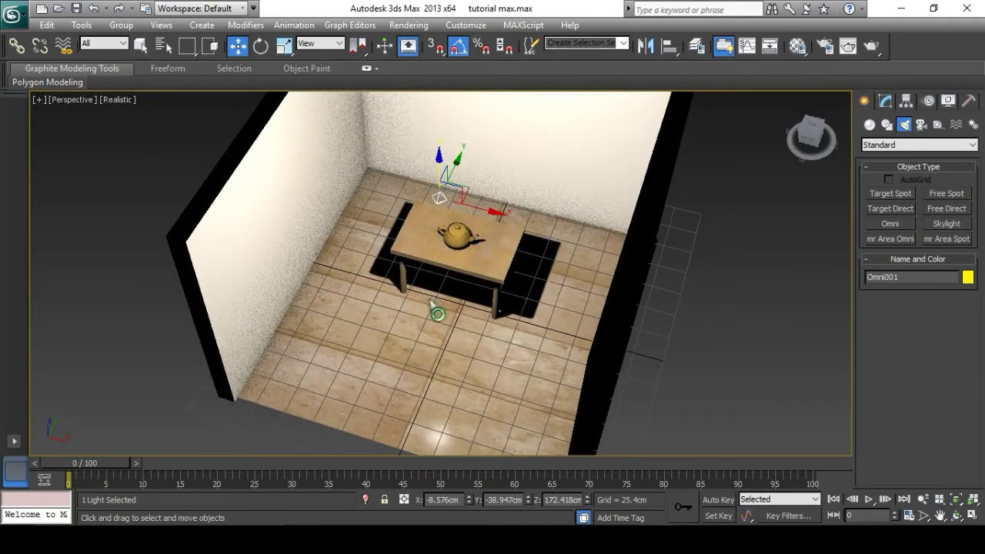
left_click_drag(485, 213, 458, 255)
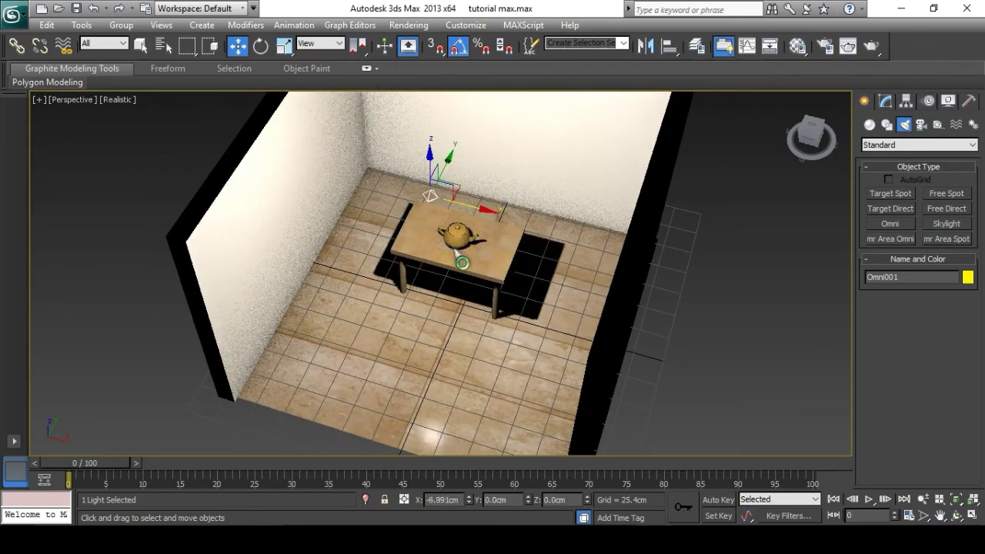
left_click_drag(458, 171, 468, 269)
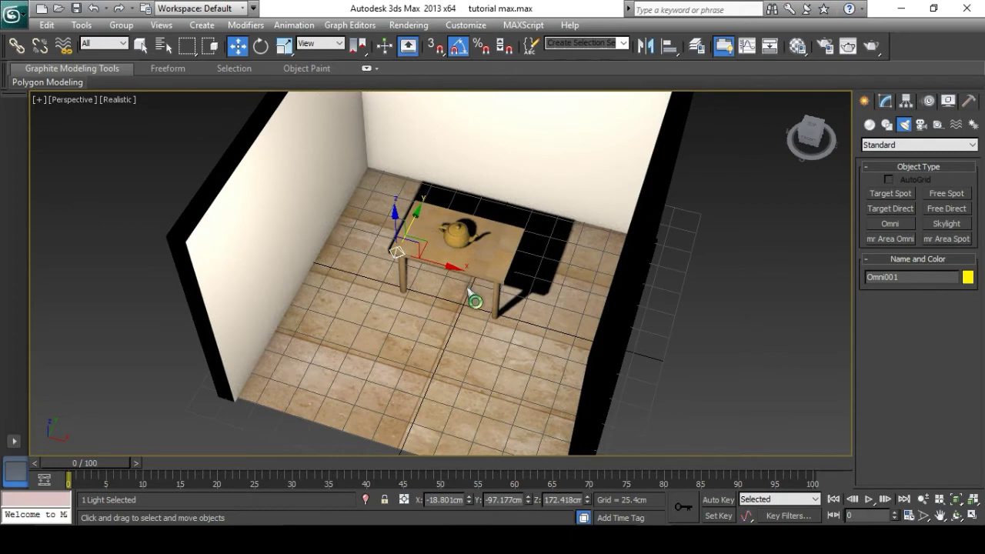
middle_click_drag(451, 408, 490, 287, "alt")
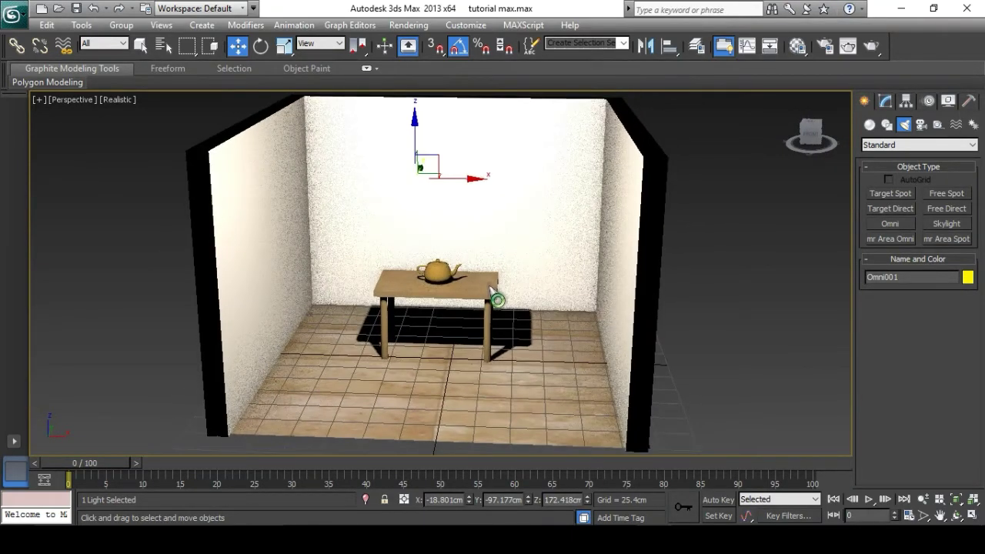
left_click(759, 296)
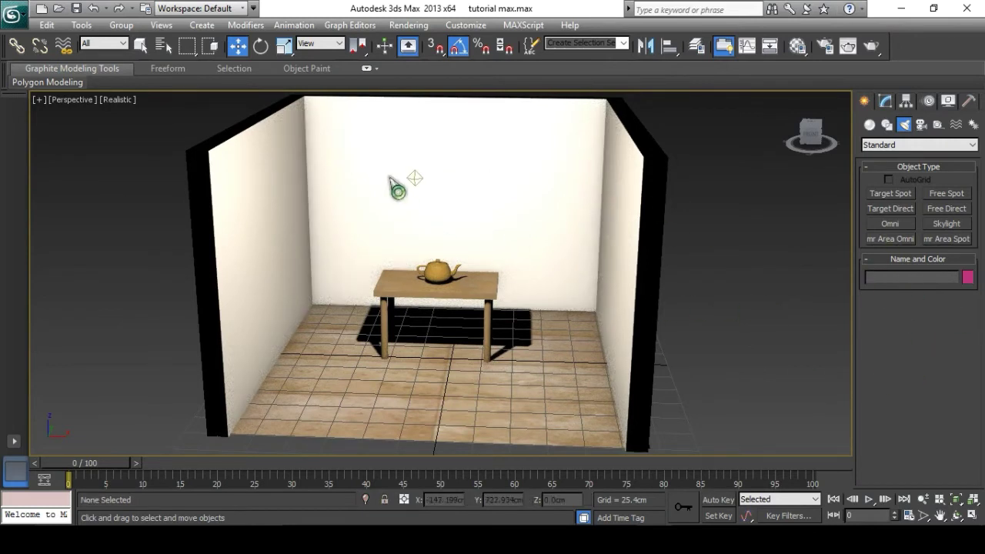
- Set the Omni light's intensity multiplier to 0.8
left_click(418, 178)
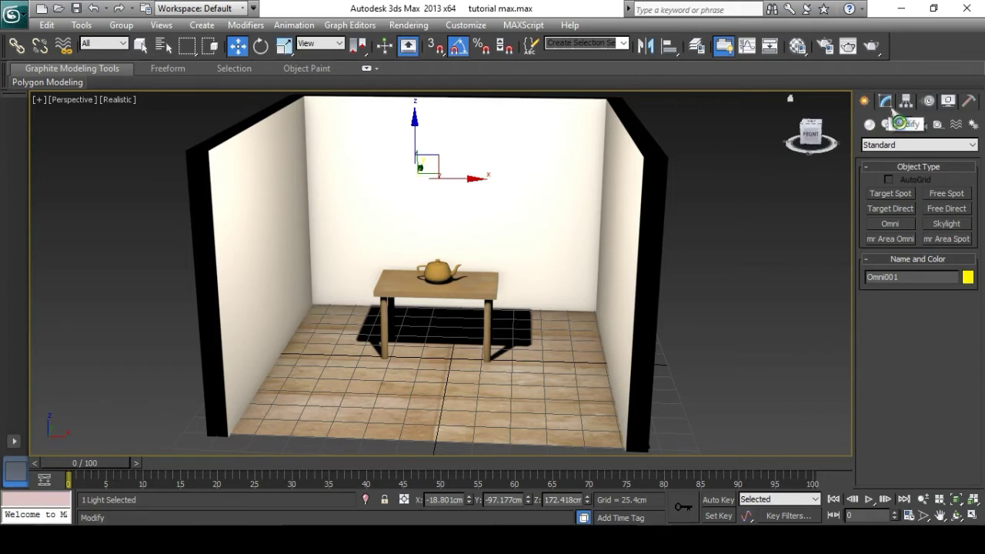
left_click(885, 101)
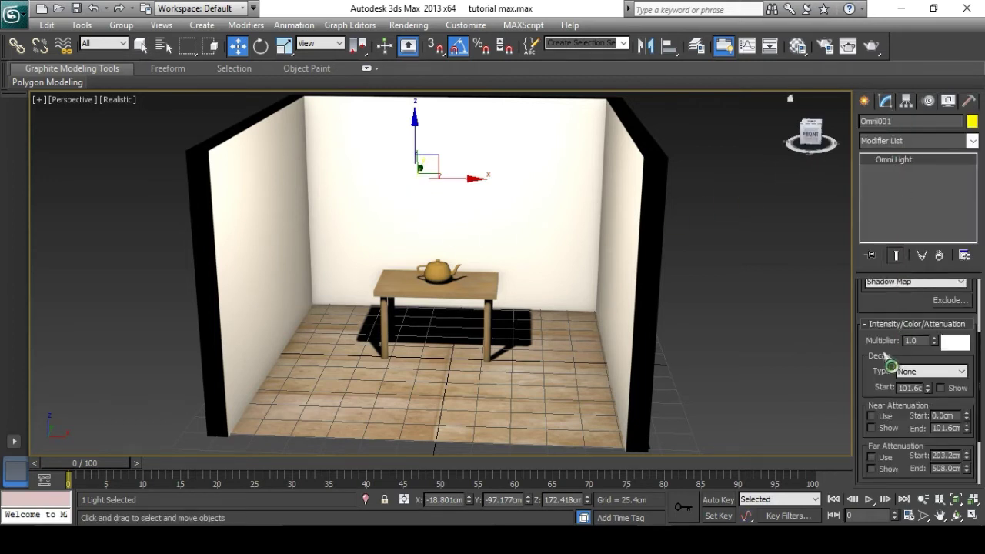
left_click_drag(877, 381, 872, 479)
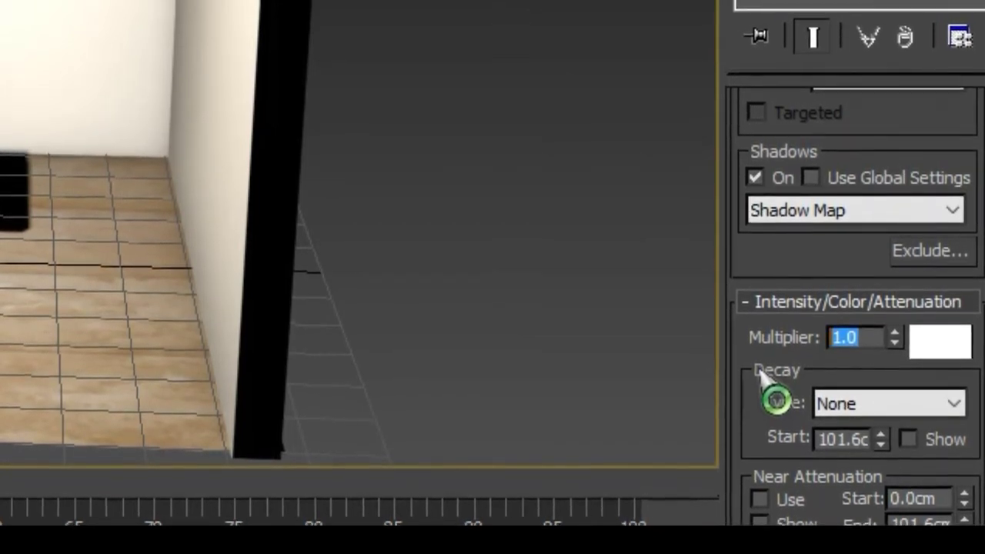
type("0")
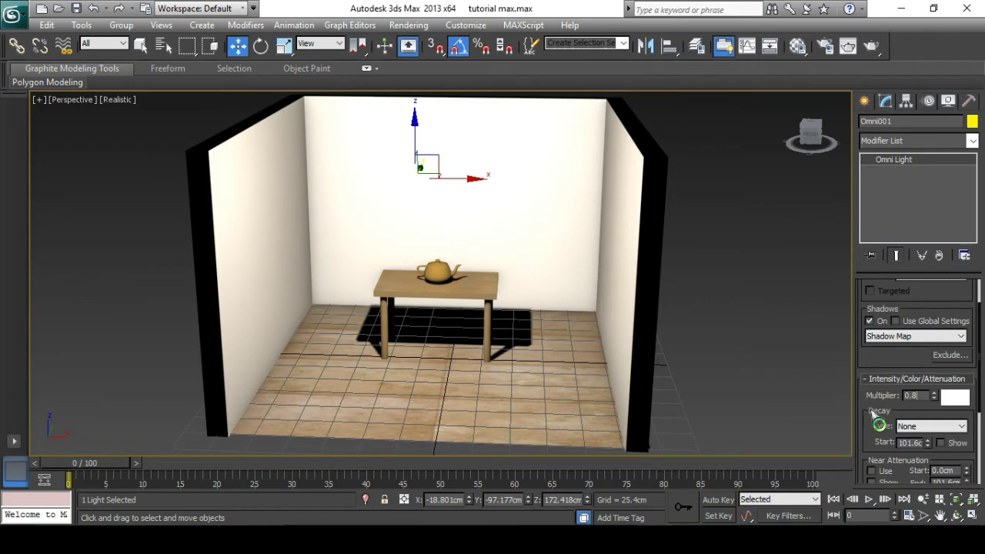
type(".8")
key("Return")
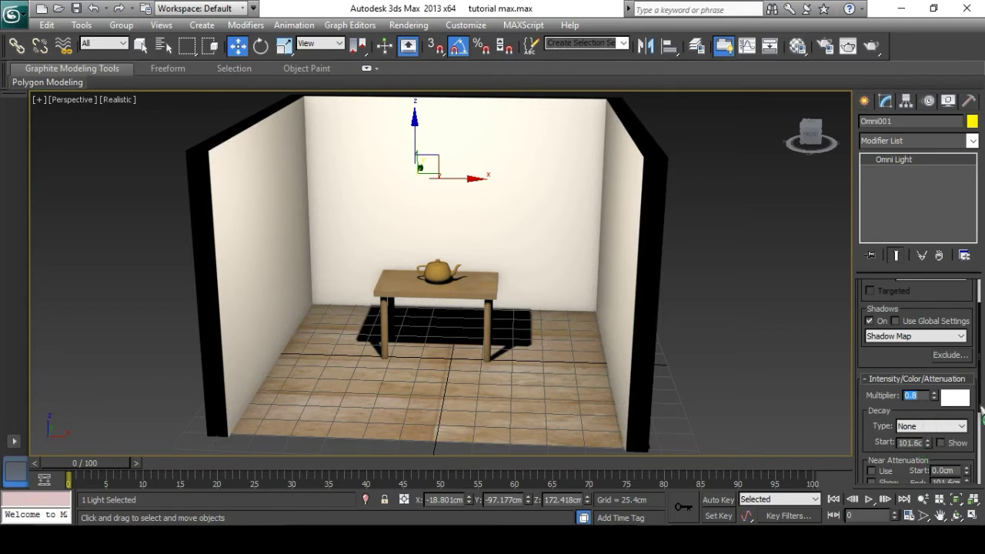
- Set the Omni light's colour to a warm beige of red 226, green 200, blue 167
left_click(958, 402)
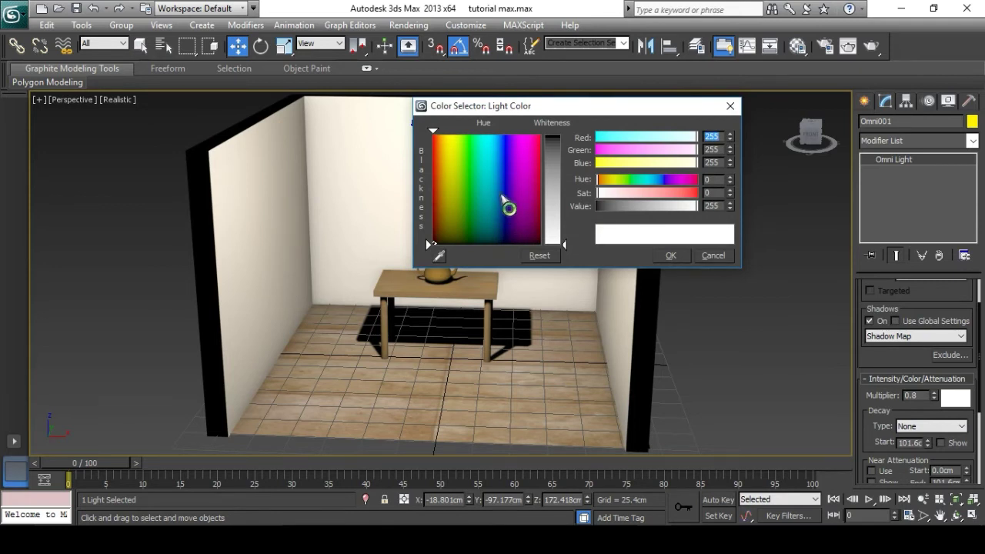
left_click(442, 175)
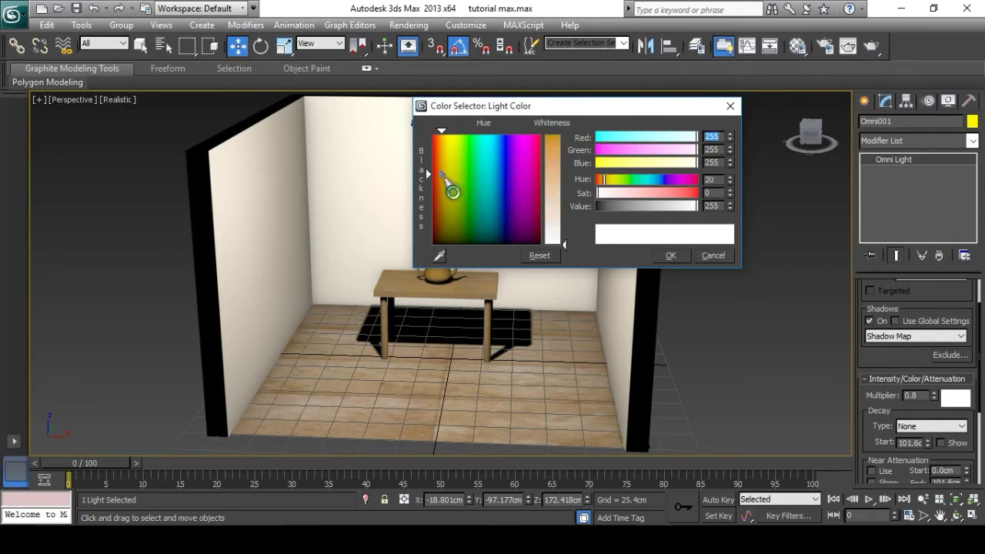
mouse_move(452, 192)
left_mouse_down()
mouse_move(464, 171)
mouse_move(454, 188)
left_mouse_up()
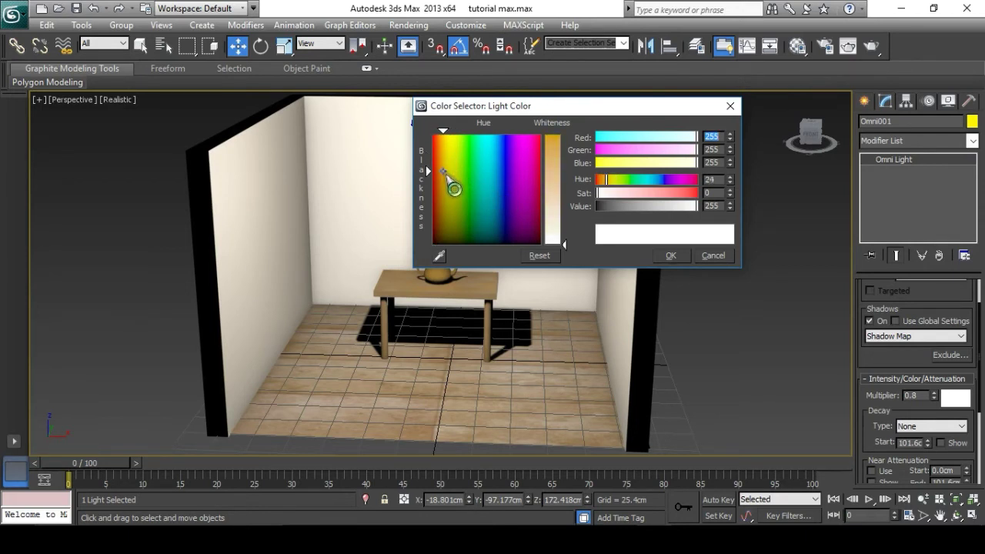
left_click_drag(567, 246, 571, 209)
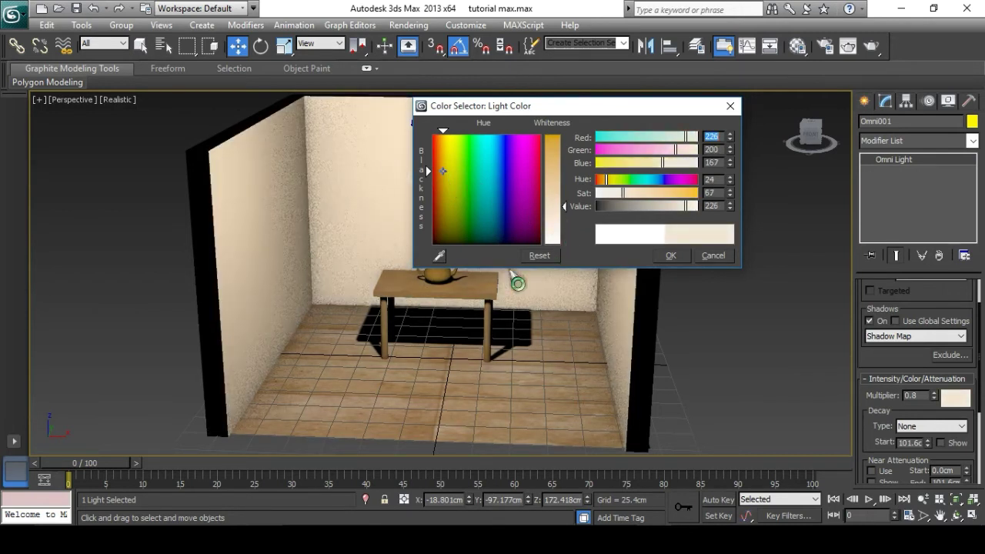
left_click(671, 256)
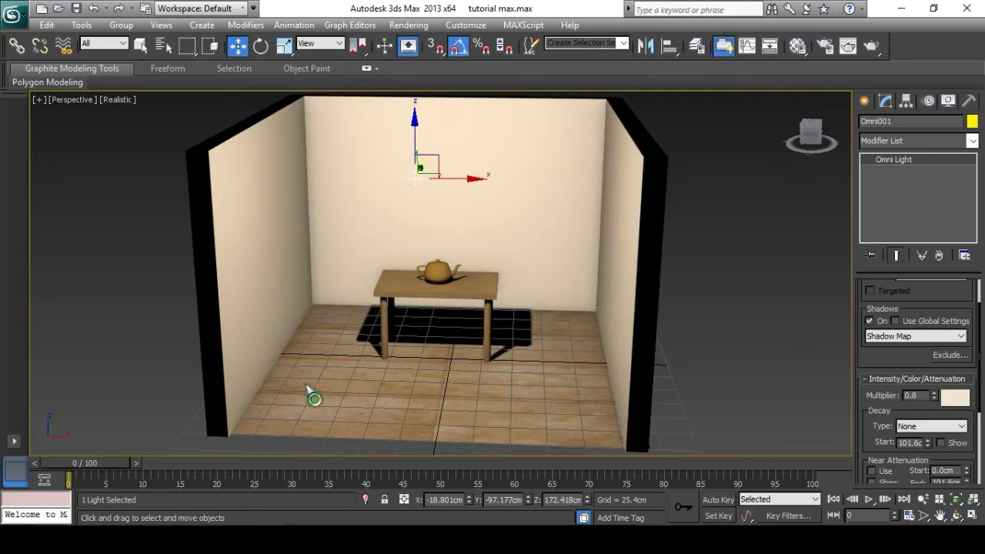
- Set the Omni light's colour to a muted beige of red 211, green 190, blue 167
left_click(961, 400)
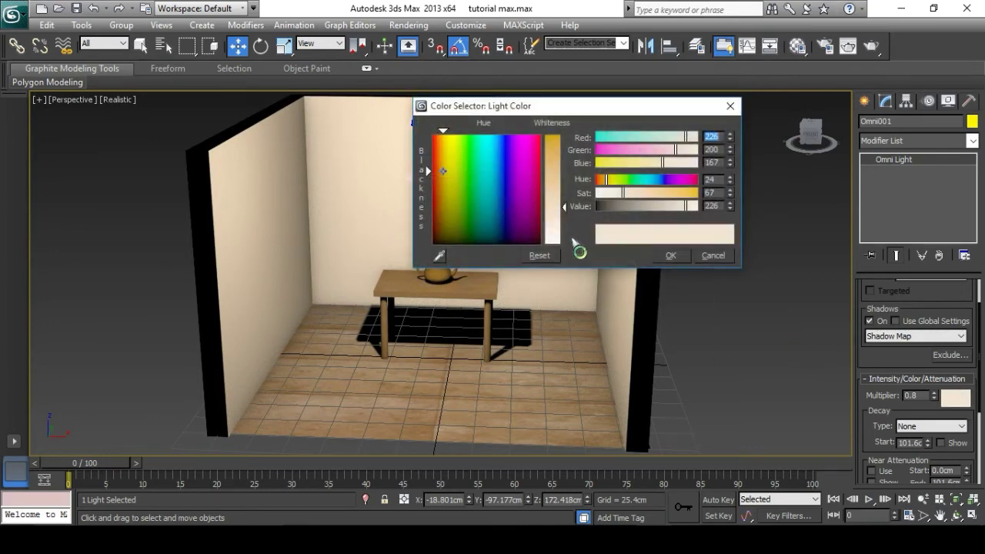
mouse_move(450, 173)
left_mouse_down()
mouse_move(496, 150)
mouse_move(448, 190)
left_mouse_up()
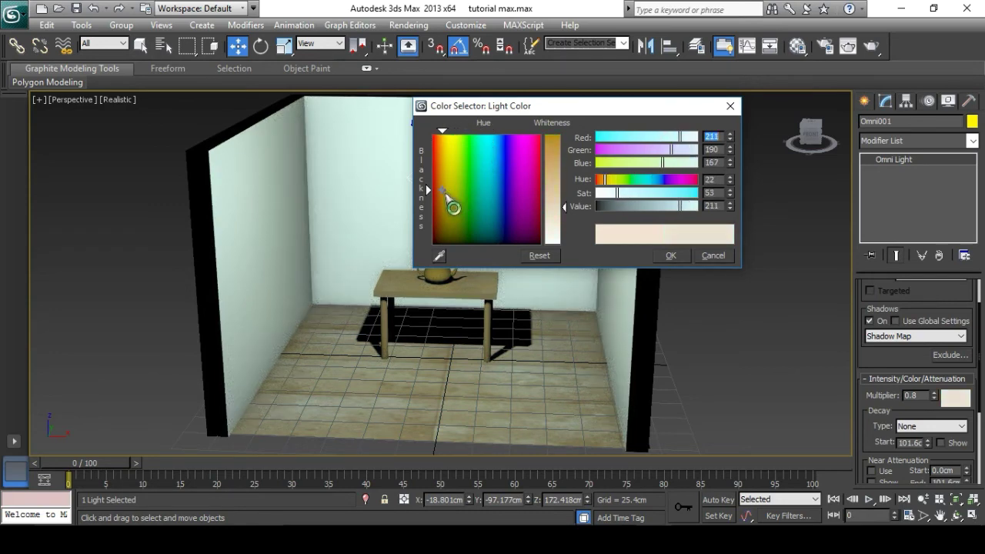
left_click(670, 255)
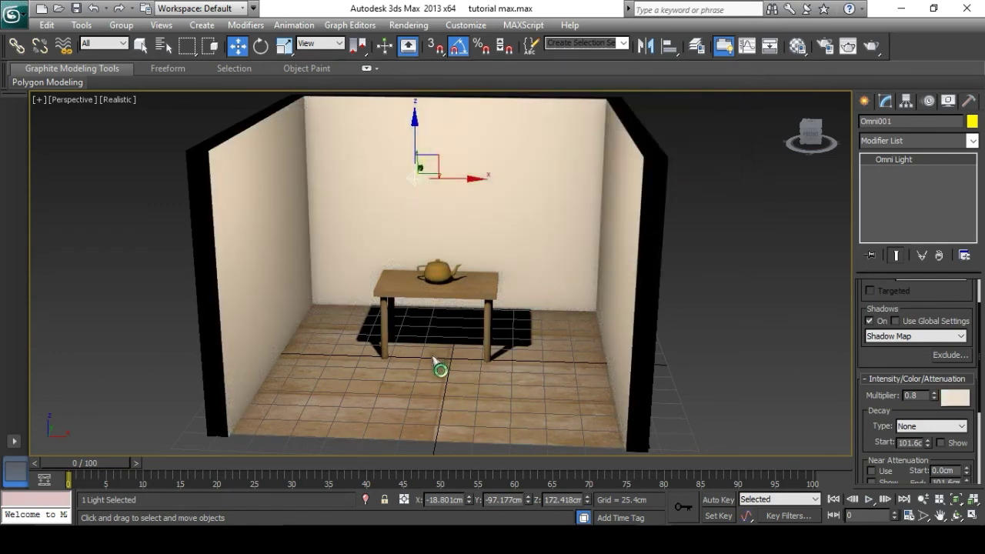
- Render a front view of the table and teapot, inspect the teapot up close, and close the render
mouse_move(433, 361)
middle_mouse_down()
mouse_move(437, 350)
mouse_move(459, 346)
mouse_move(441, 333)
mouse_move(463, 342)
mouse_move(446, 352)
mouse_move(477, 347)
mouse_move(484, 326)
mouse_move(473, 296)
mouse_move(463, 330)
mouse_move(501, 315)
mouse_move(490, 310)
middle_mouse_up()
scroll(477, 338, "up", 3)
scroll(416, 351, "up", 3)
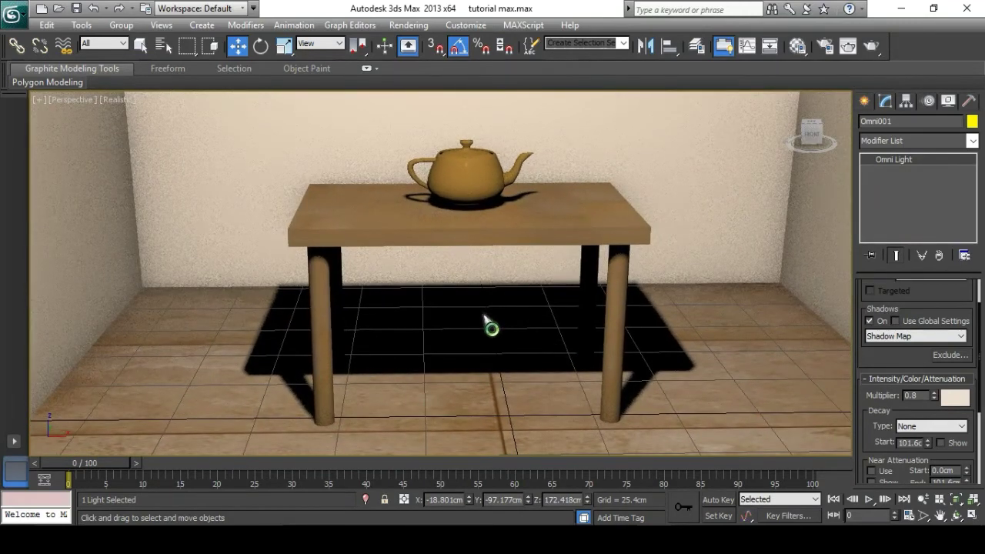
left_click(871, 46)
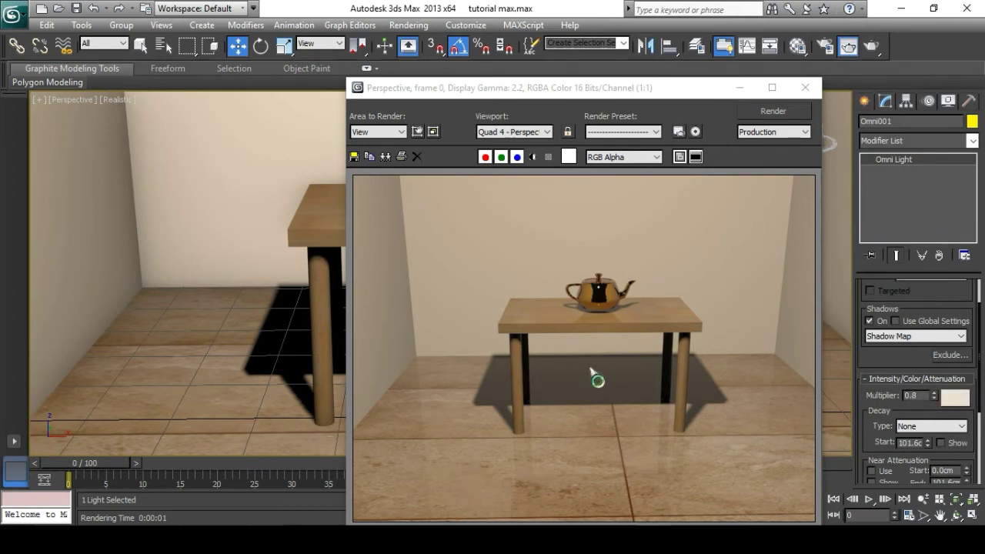
scroll(611, 311, "up", 1)
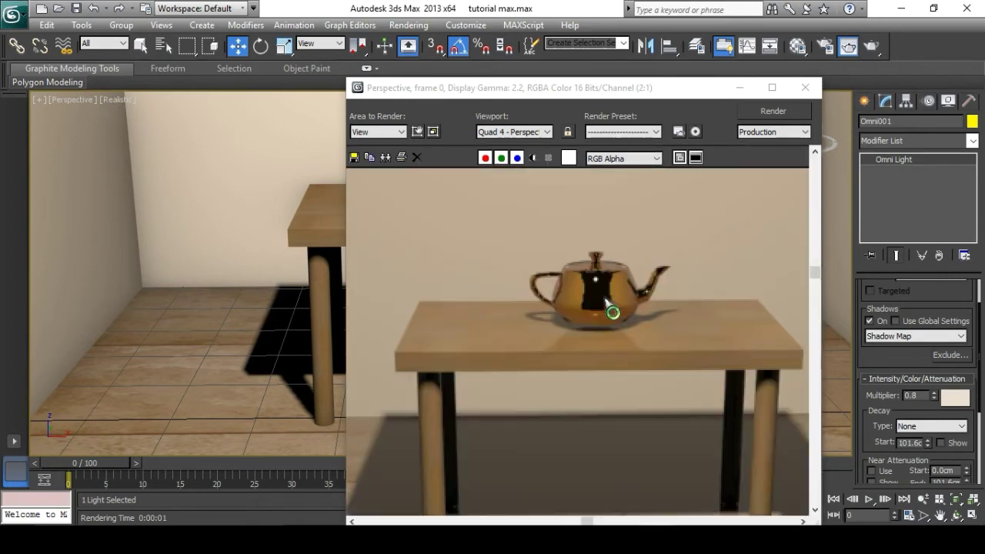
scroll(553, 303, "down", 2)
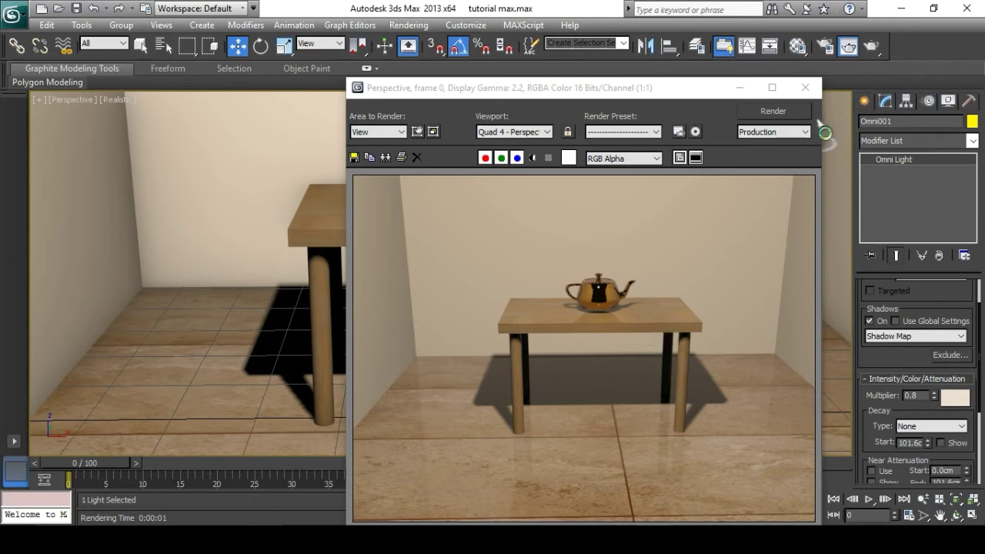
left_click(812, 93)
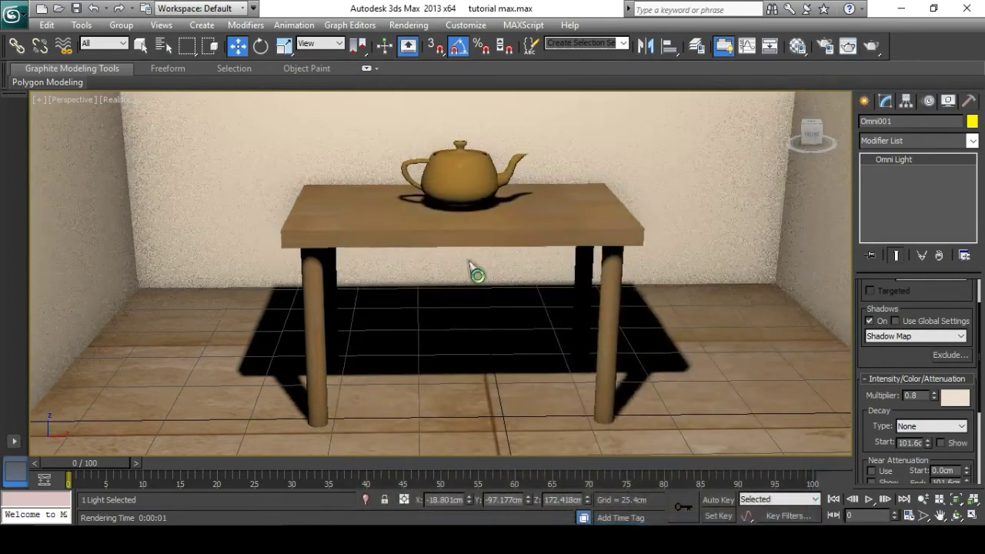
- Render a close view of the teapot and tabletop from an elevated angle, and close the render
middle_click_drag(467, 265, 378, 320, "alt")
scroll(387, 285, "up", 4)
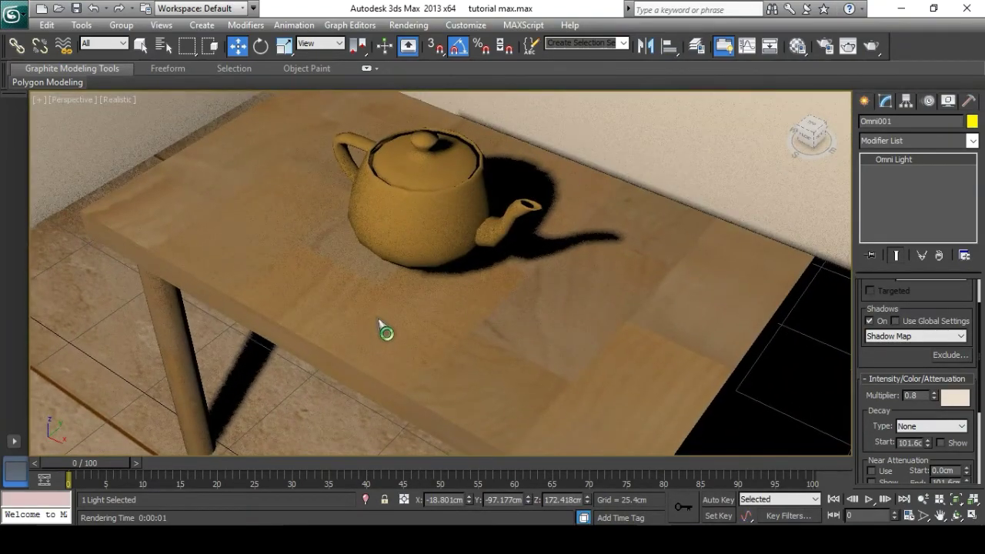
key("shift+q")
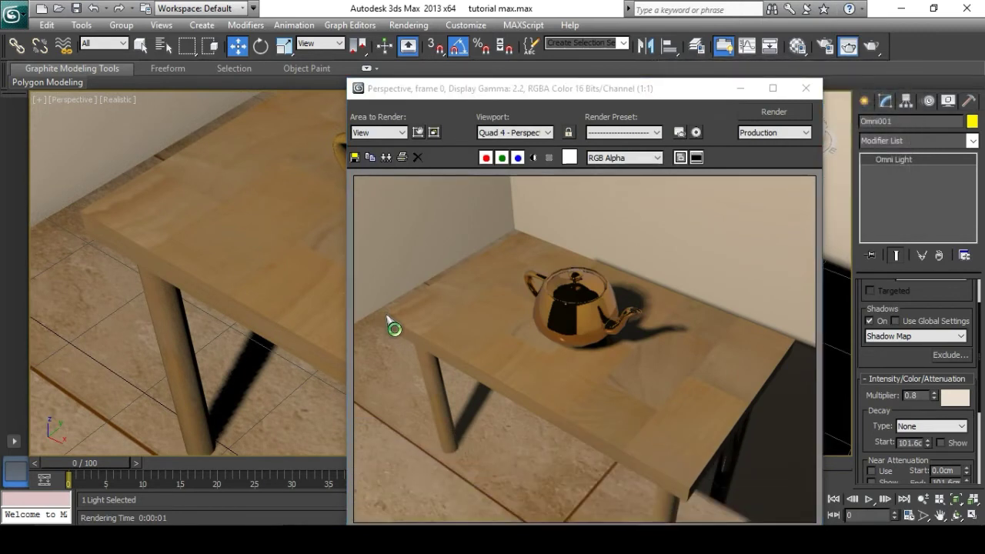
left_click(806, 89)
- Move the Omni light along the X axis towards the left wall, to about X -110.3 cm
scroll(483, 288, "down", 5)
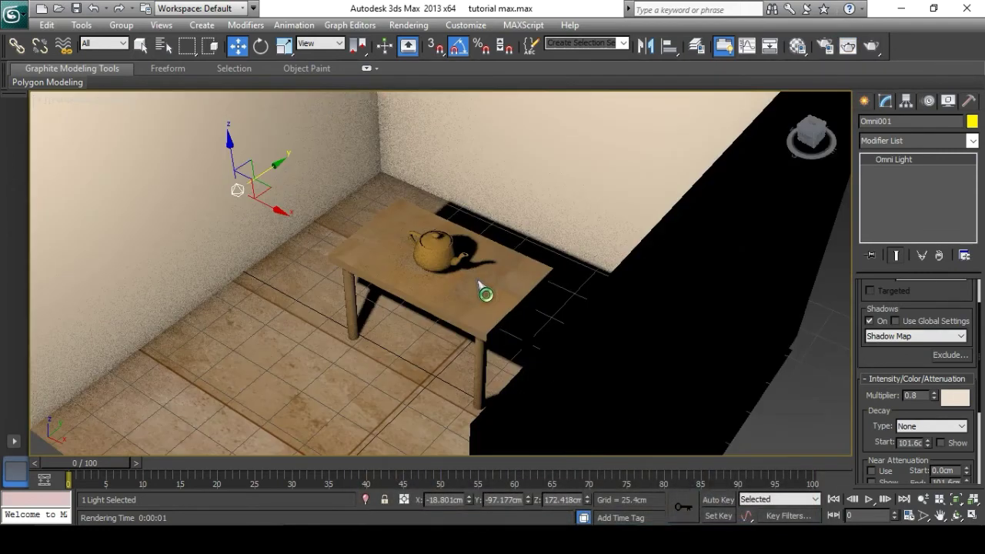
middle_click_drag(418, 320, 497, 300, "alt")
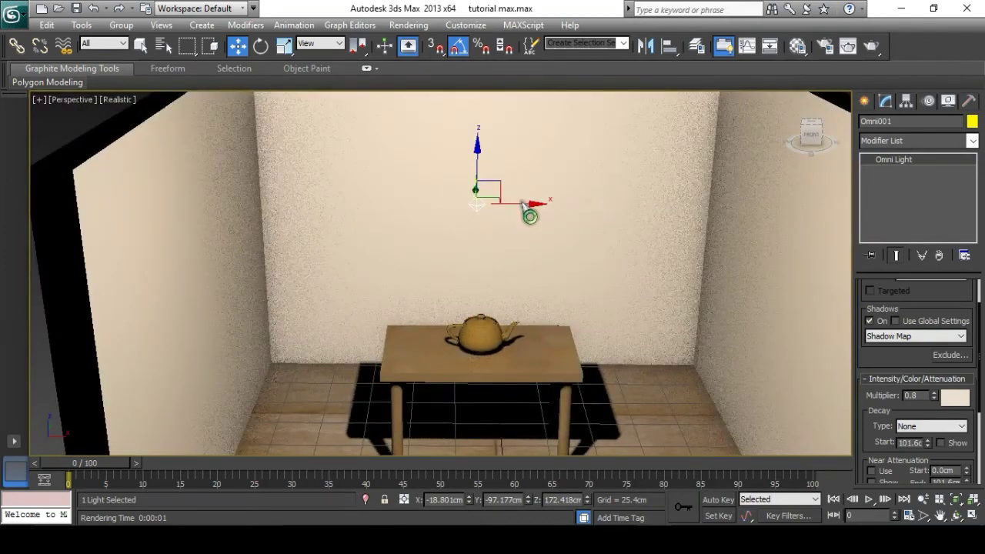
left_click_drag(523, 207, 281, 247)
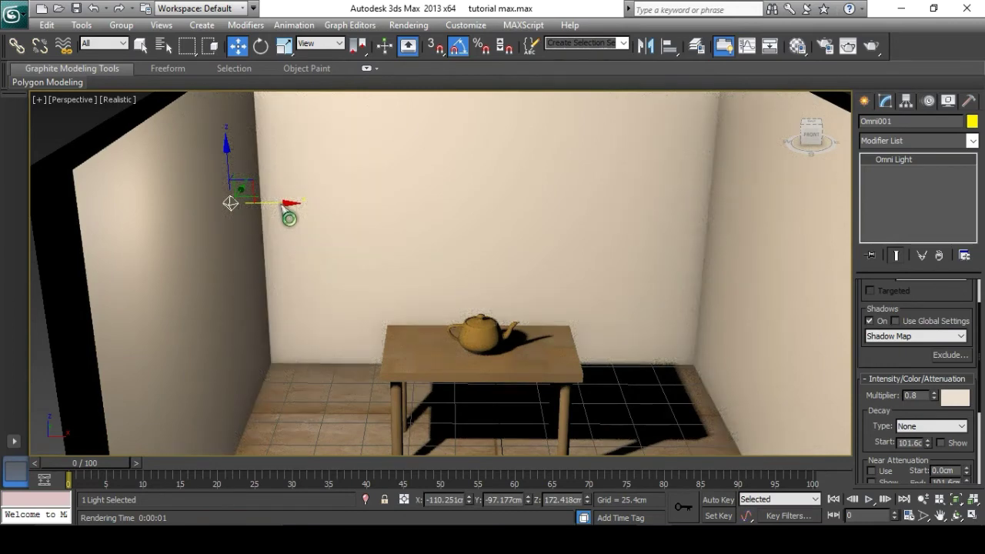
- Duplicate the Omni light as a copy and move the copy towards the right wall, to about X 82.3 cm
key("ctrl+v")
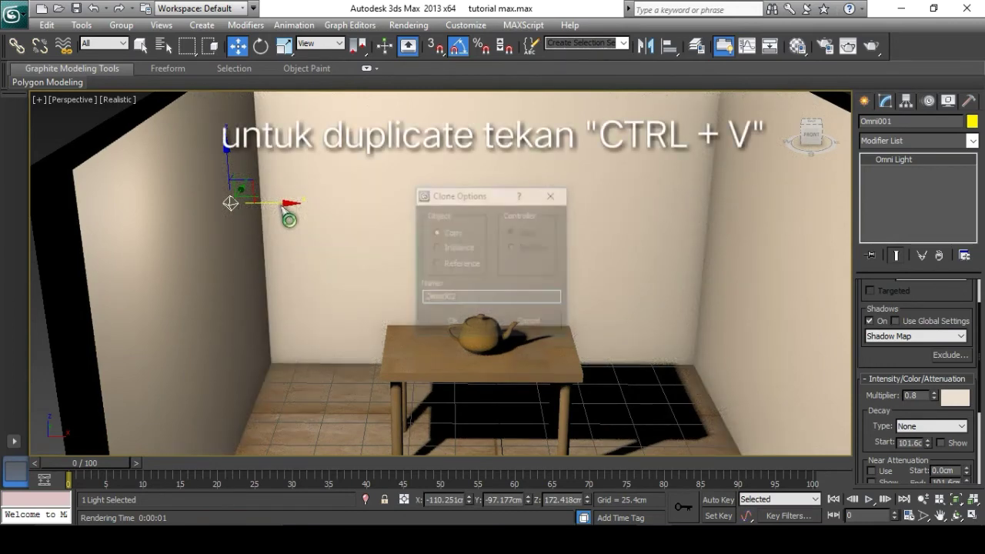
left_click(452, 322)
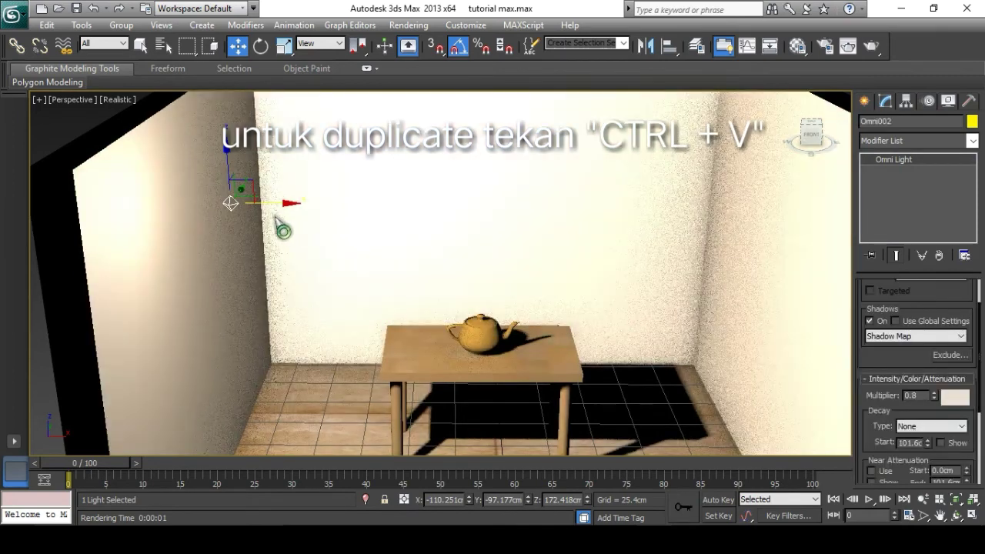
left_click_drag(280, 208, 797, 228)
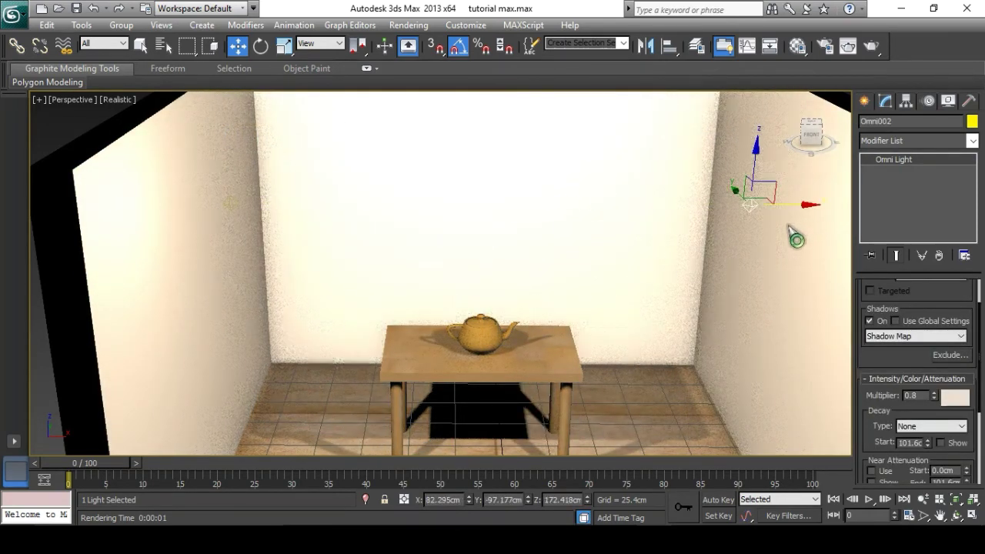
- Set the duplicated Omni light's colour to a pale blue of red 167, green 198, blue 245
left_click(955, 398)
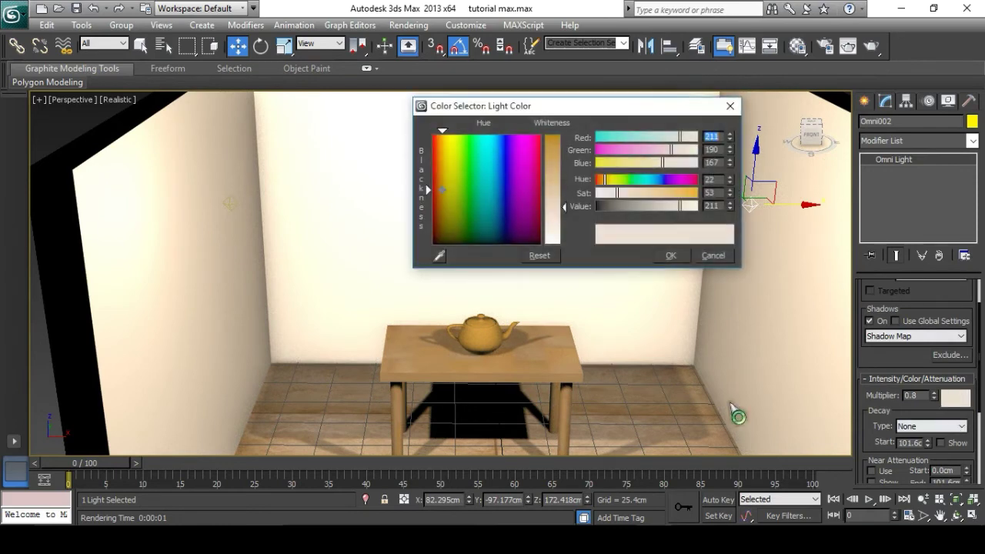
left_click_drag(472, 193, 497, 150)
left_click(490, 153)
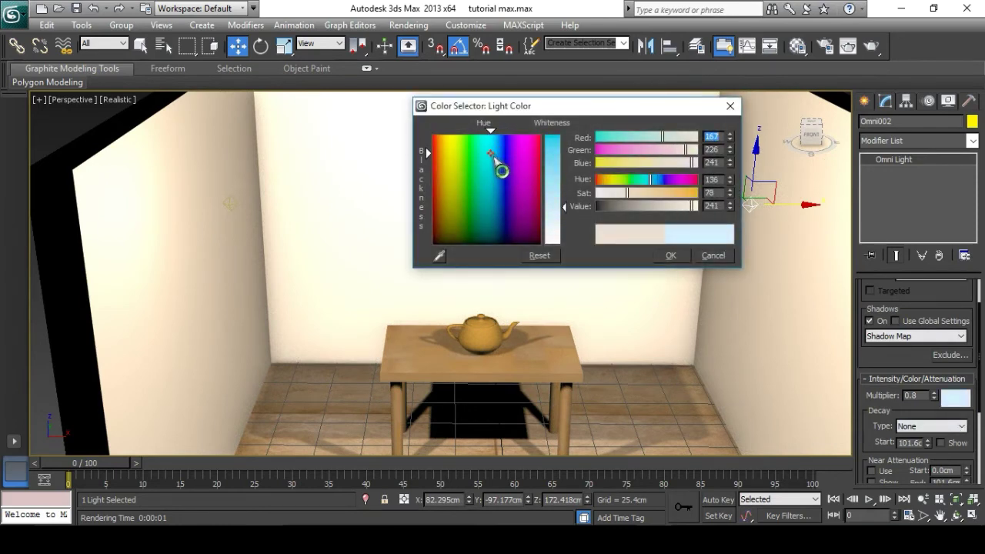
mouse_move(492, 158)
left_mouse_down()
mouse_move(503, 155)
mouse_move(498, 146)
left_mouse_up()
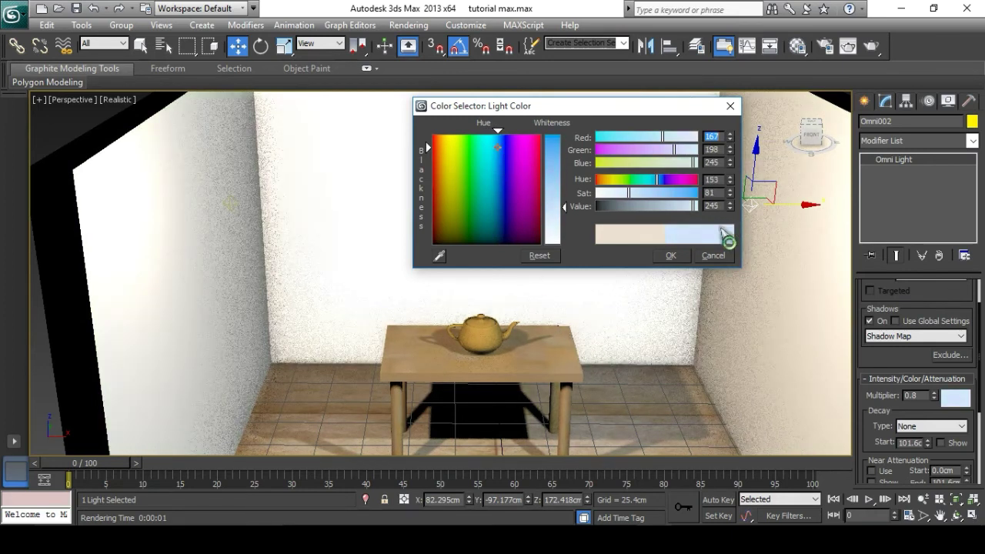
left_click(665, 256)
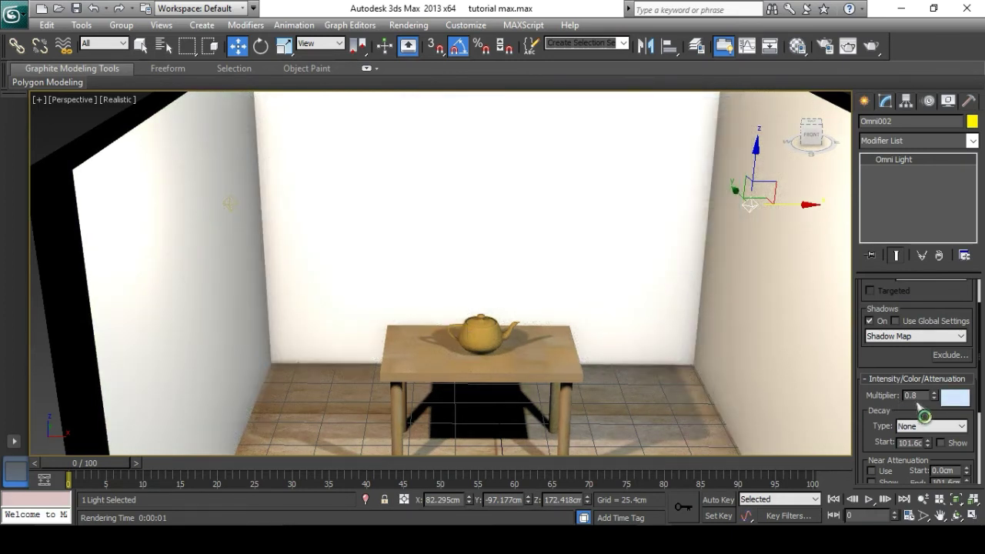
- Set the intensity multiplier of both Omni lights to 0.5, first the copy and then the original
type("0.3")
key("Return")
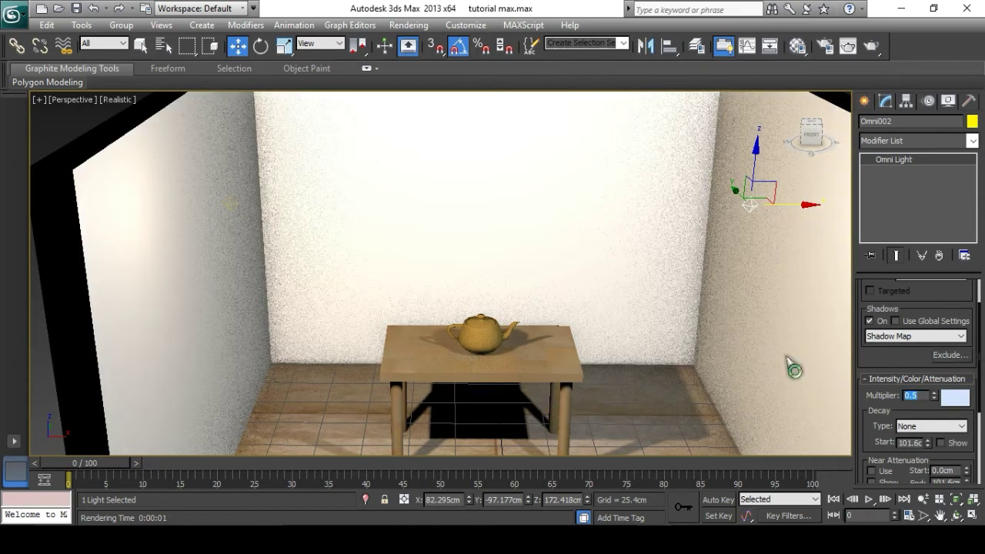
left_click(230, 209)
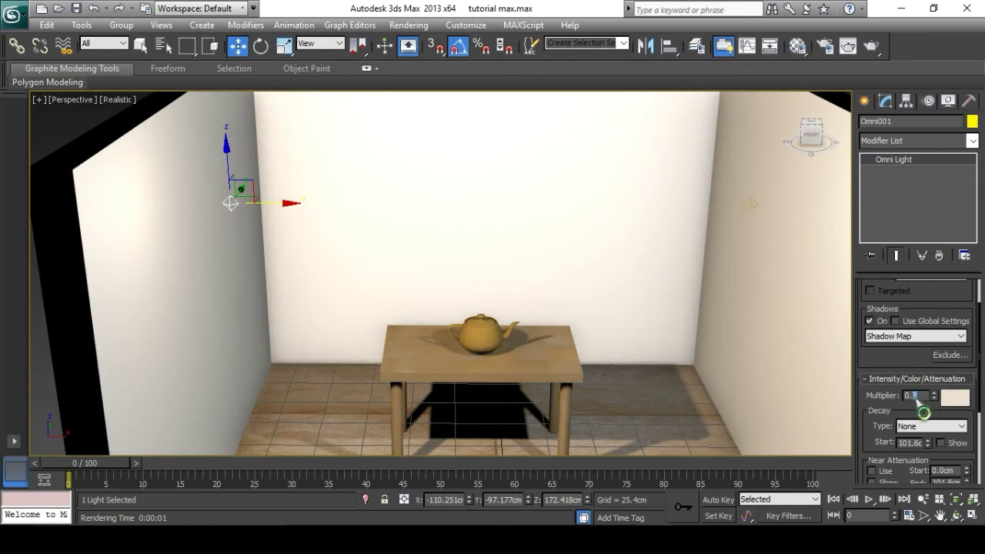
type("5")
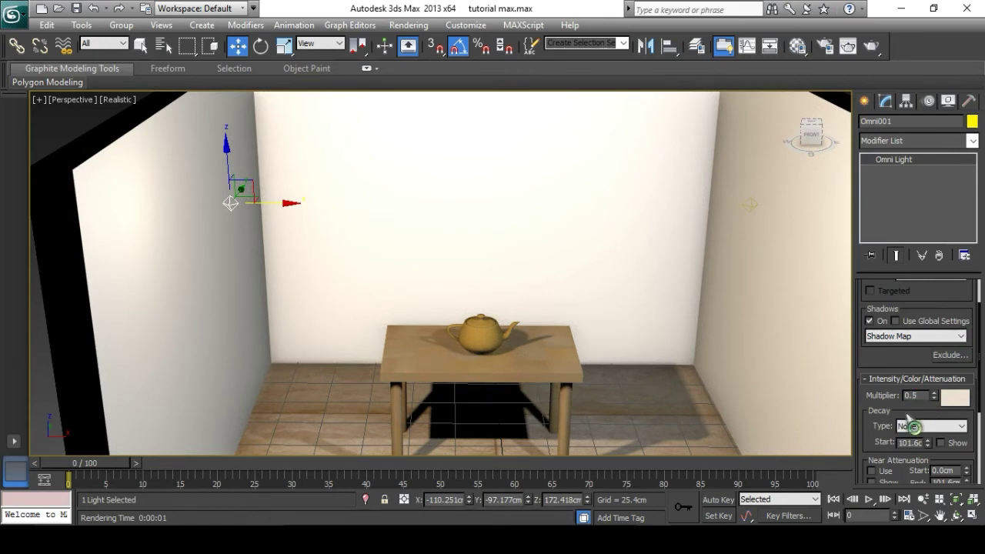
key("Return")
- Set the colour of the Omni light near the right wall to a stronger blue of red 57, green 127, blue 232
middle_click_drag(570, 357, 594, 277)
middle_click_drag(658, 311, 674, 377)
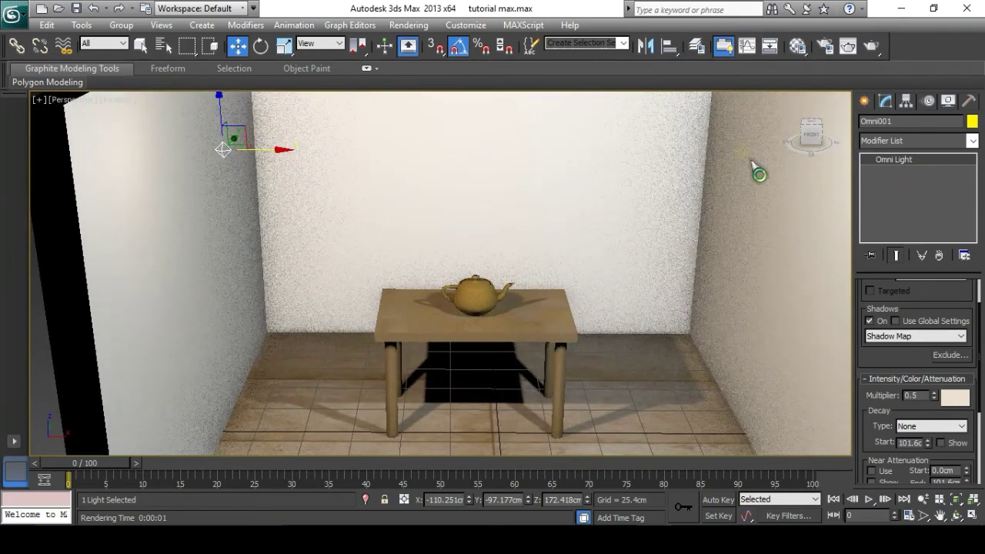
left_click(743, 151)
left_click(953, 400)
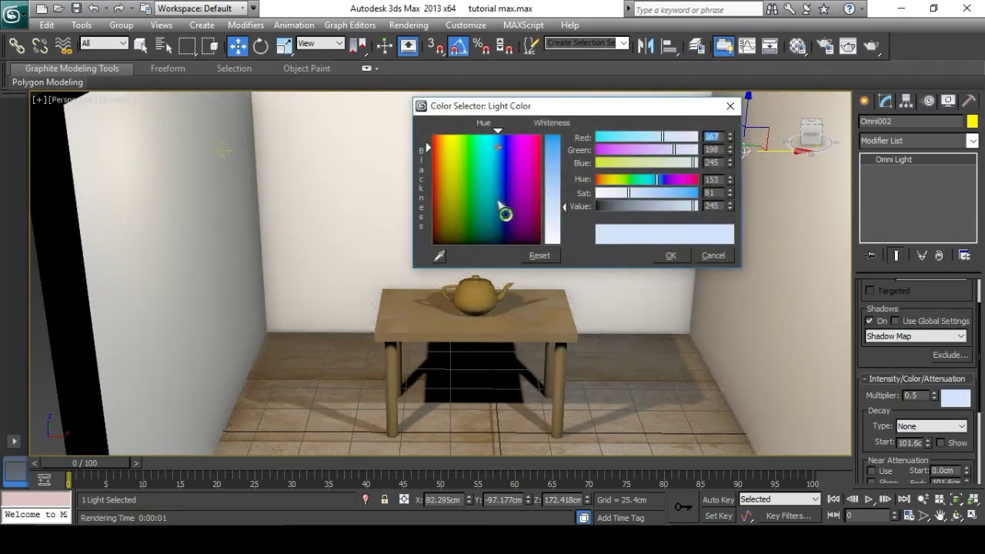
left_click(553, 160)
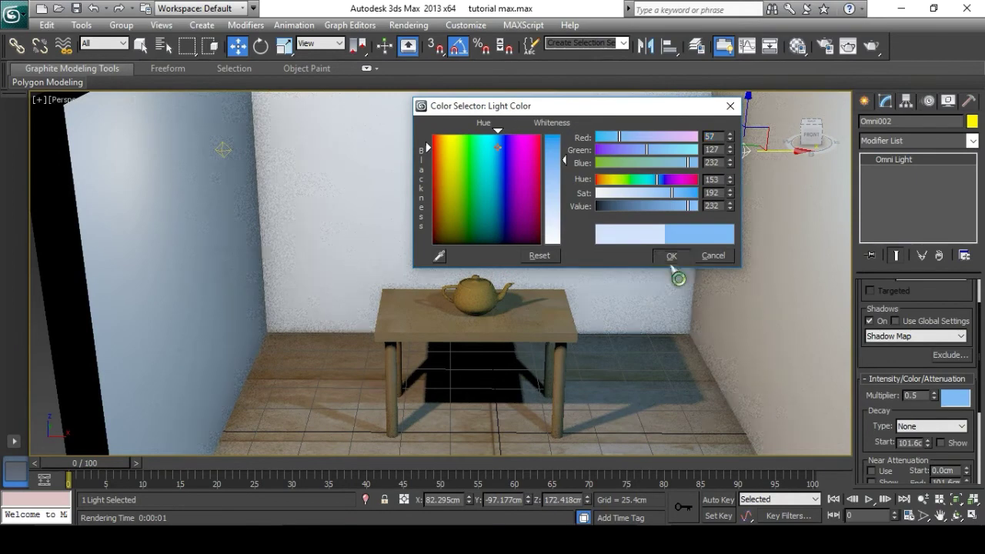
left_click(670, 255)
- Render a front close-up of the teapot on the table under both lights, and close the render
scroll(459, 312, "up", 3)
scroll(459, 316, "up", 4)
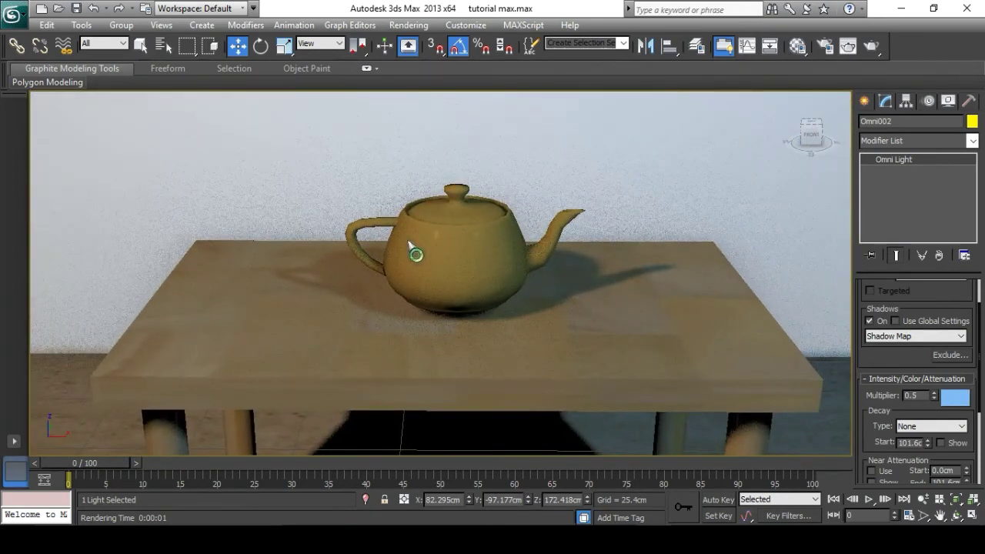
middle_click_drag(404, 298, 399, 292)
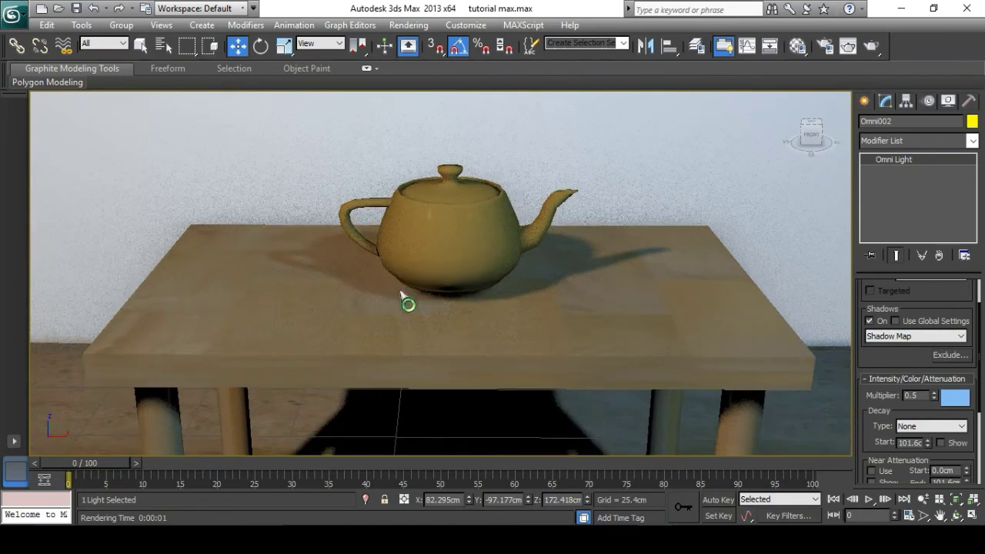
key("shift+q")
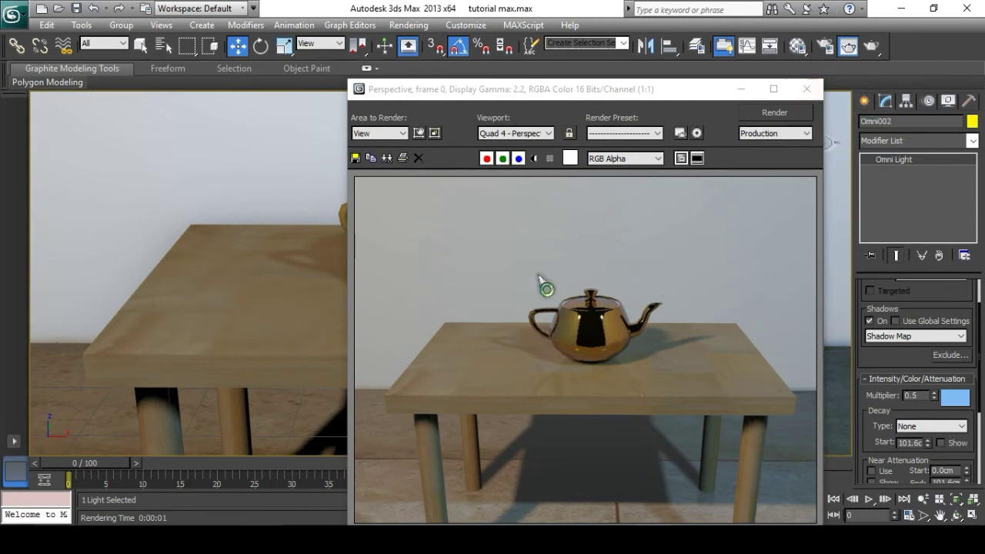
left_click(808, 90)
- Render an angled close view of the table and teapot with the left and back walls behind them
scroll(497, 334, "down", 5)
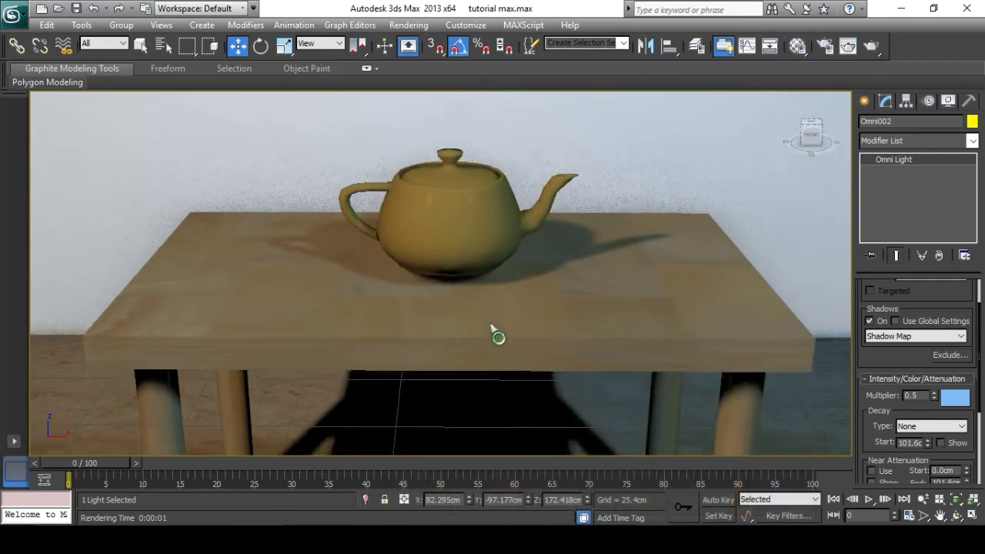
middle_click_drag(497, 322, 414, 311, "alt")
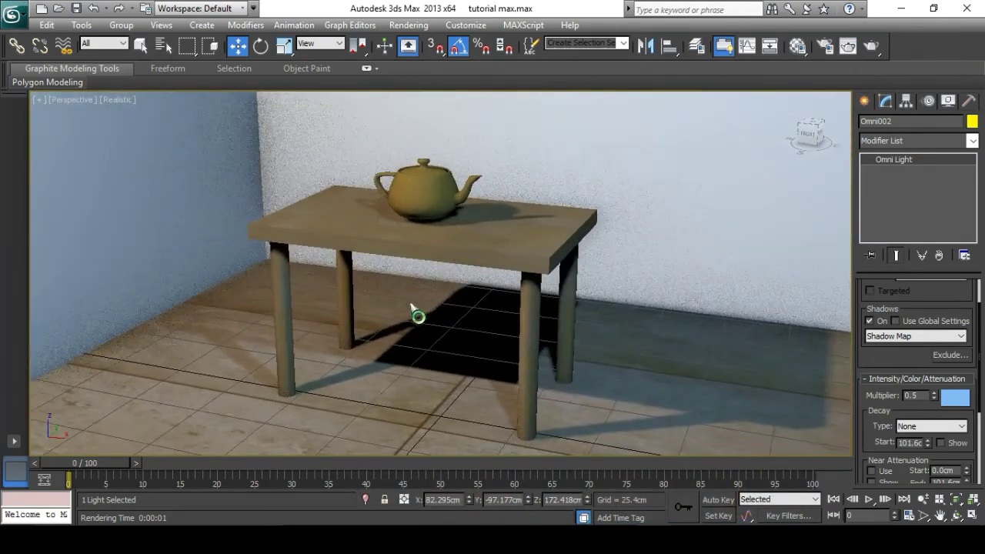
scroll(415, 320, "up", 4)
scroll(413, 347, "down", 1)
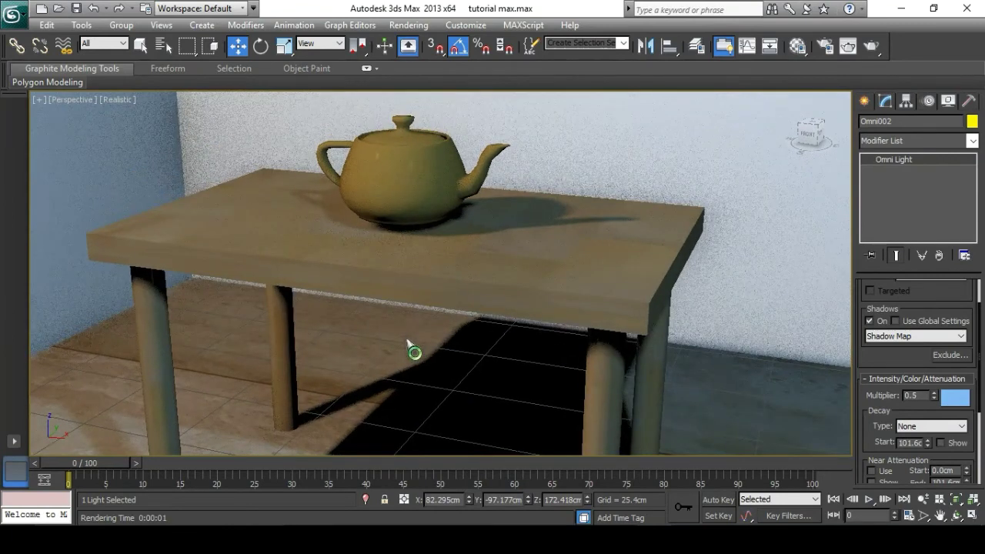
key("shift+q")
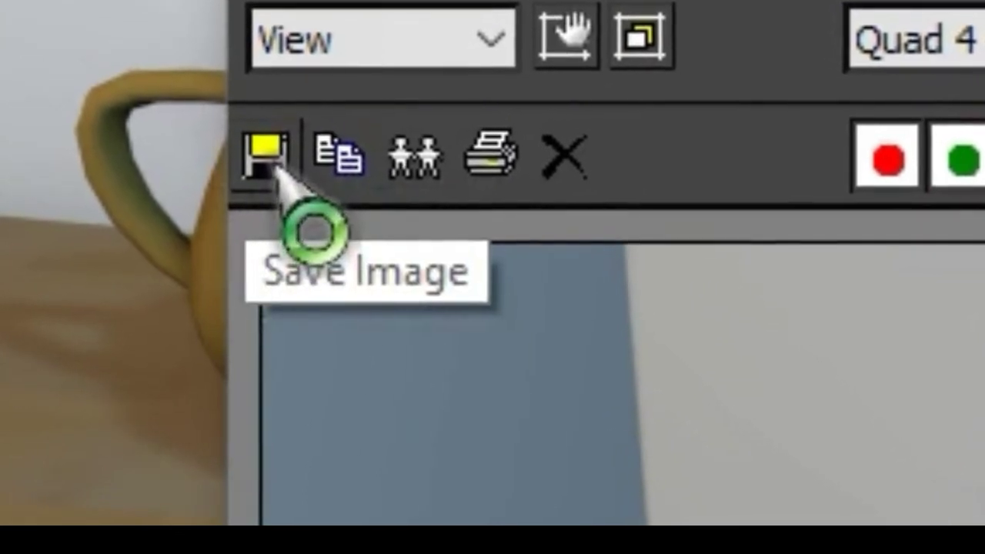
- Start saving the rendered image to the Pictures folder with JPEG as the file type
left_click(268, 158)
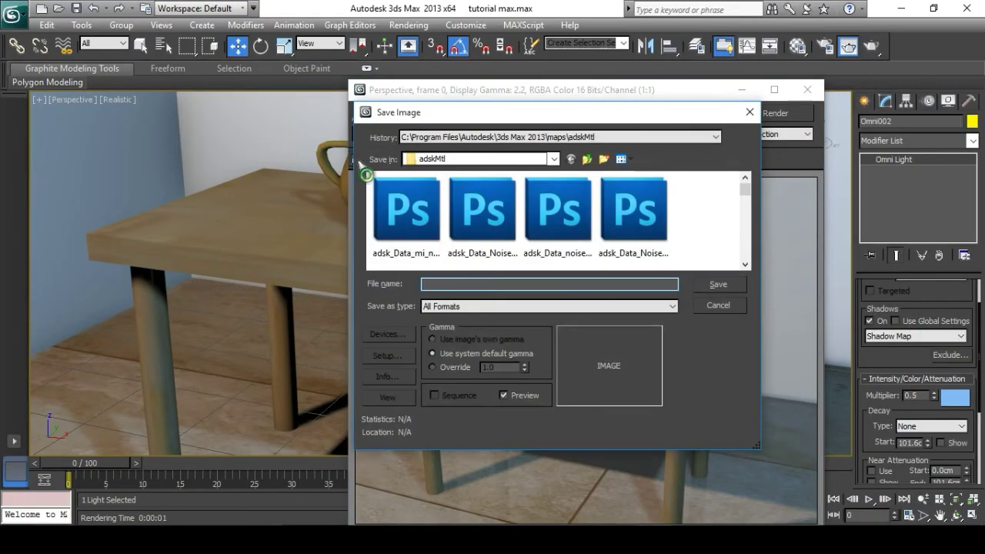
left_click(531, 160)
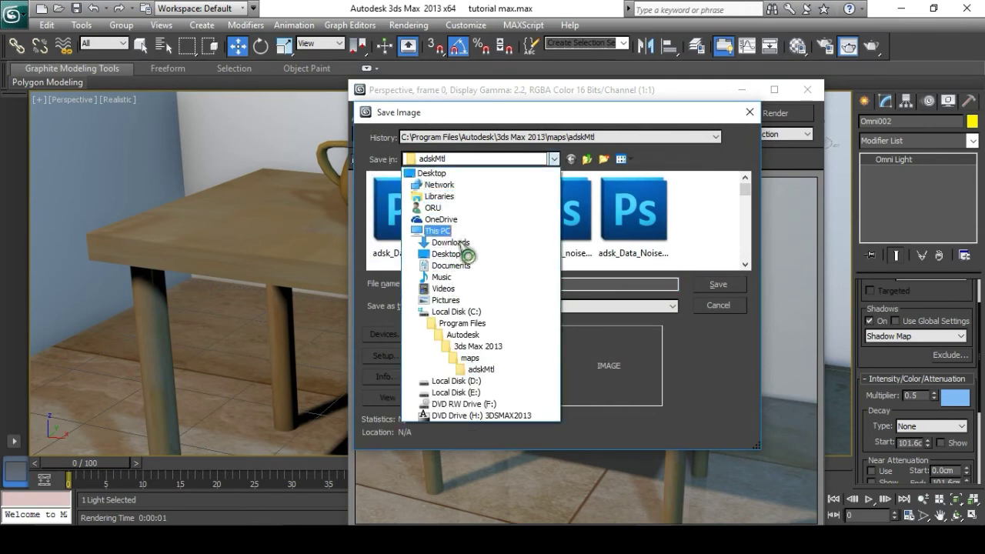
left_click(445, 301)
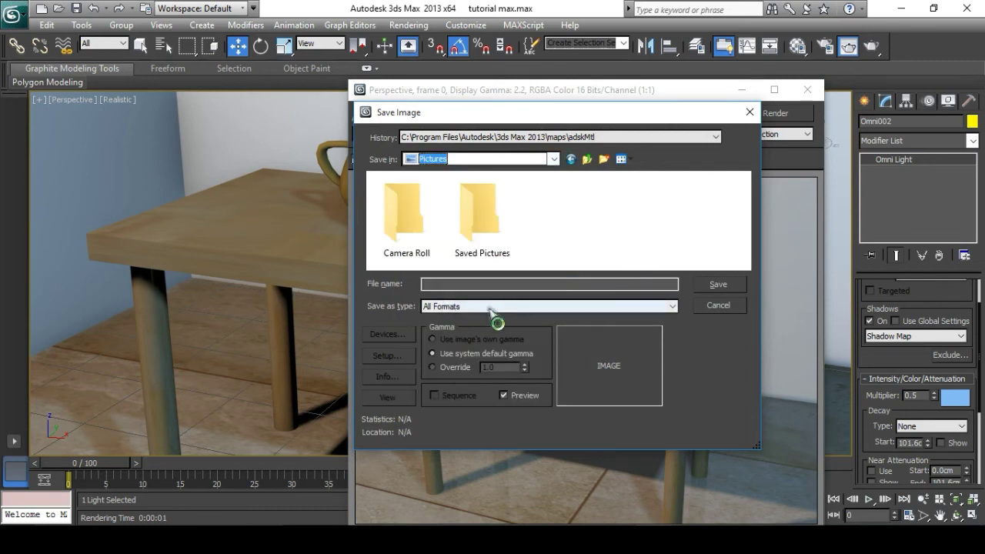
left_click(668, 306)
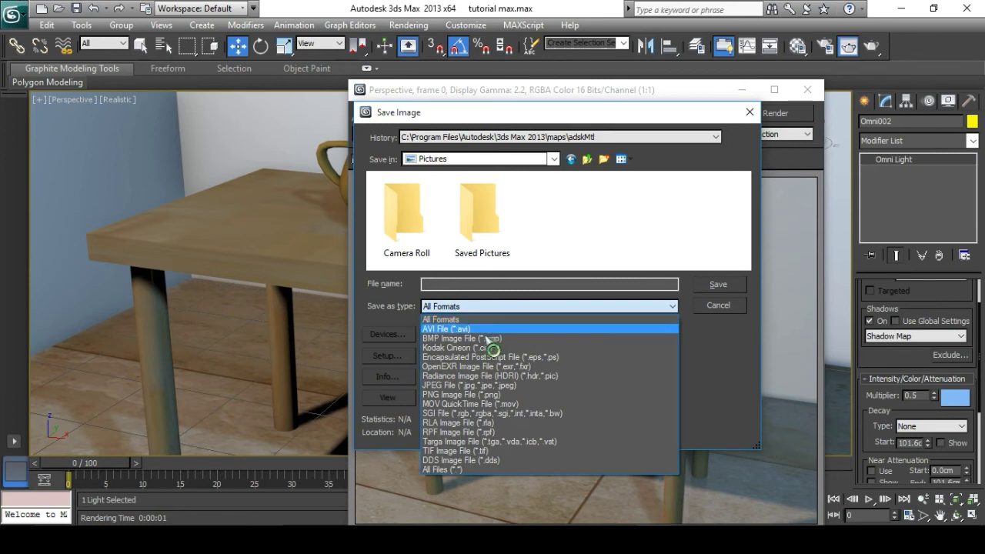
left_click(486, 385)
- Name the image file PKWU KELAS NO NAMA
left_click(431, 284)
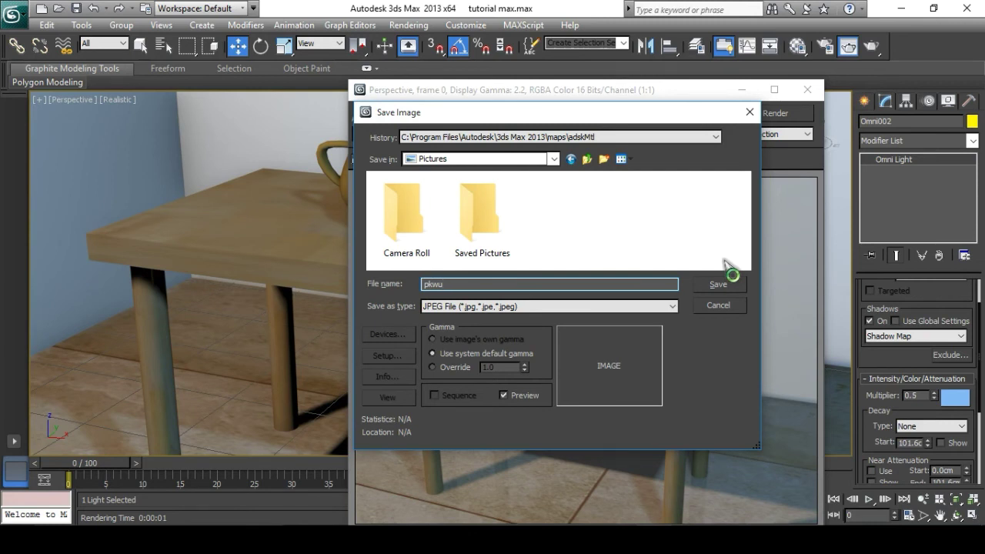
type("KELOASNOABSENNAMA")
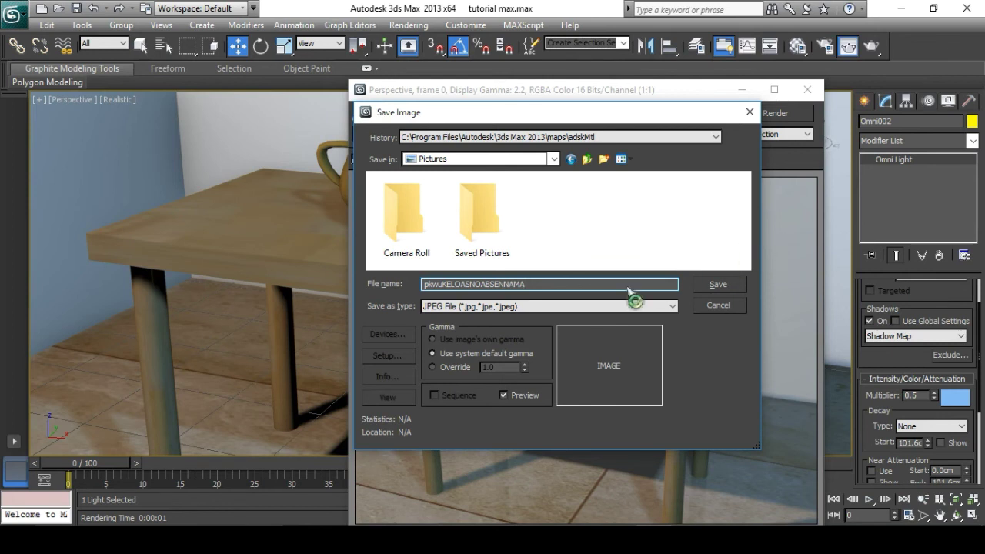
left_click_drag(526, 285, 401, 288)
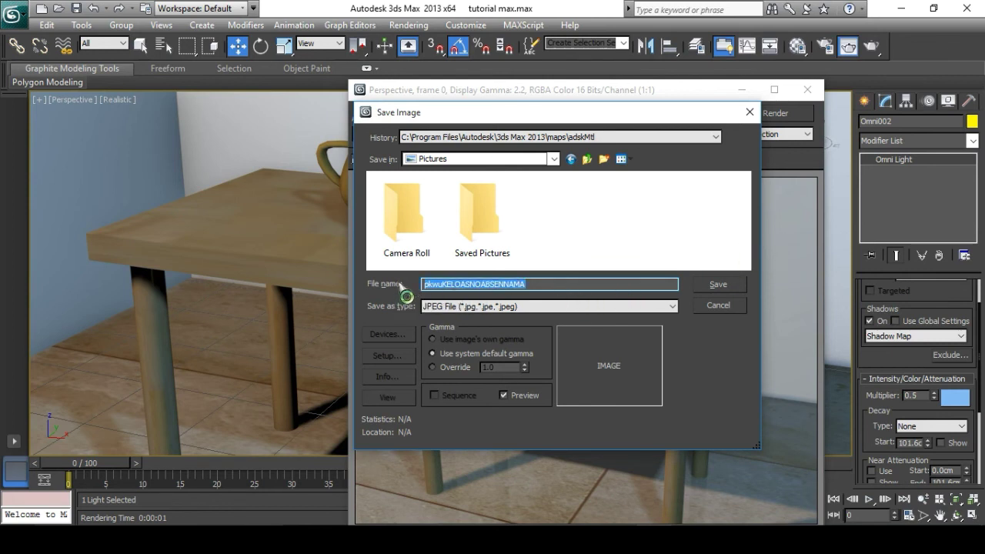
type("PKWU")
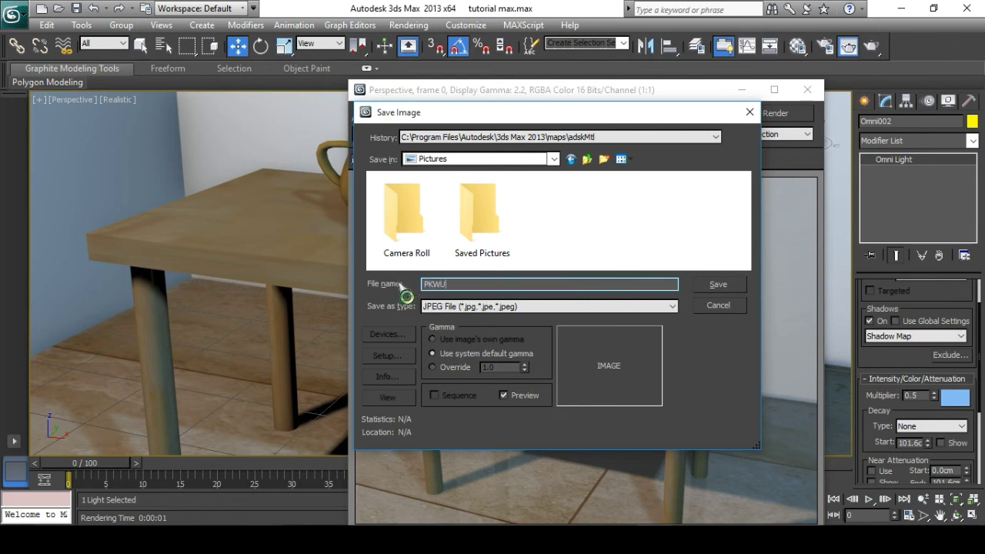
type(" KELAS NO A")
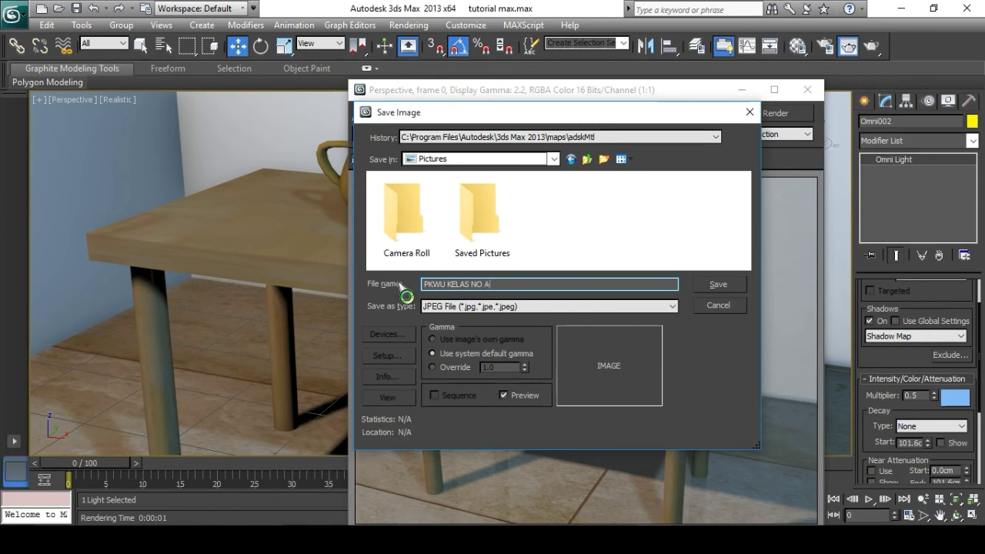
key("BackSpace")
type("NAMA")
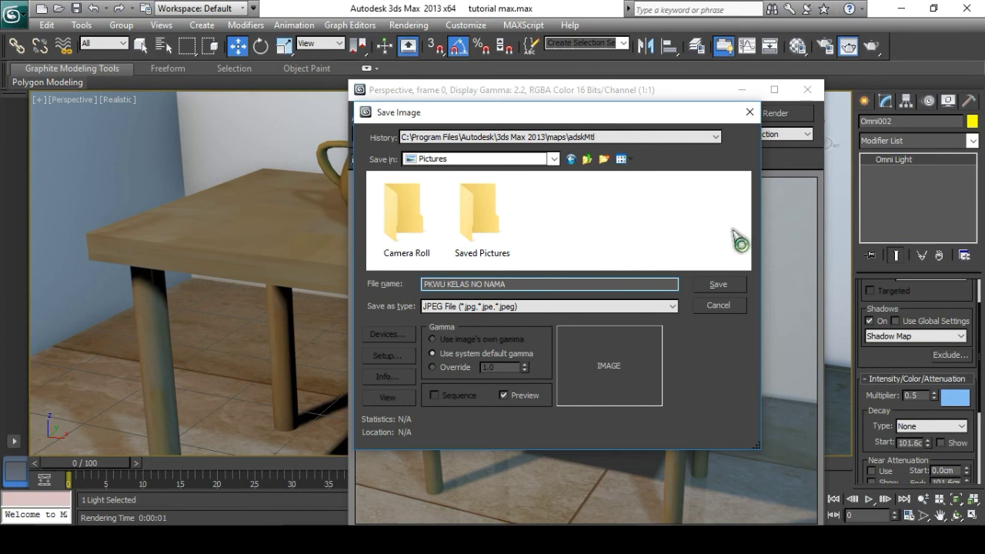
- Save the JPEG at quality 100 and close the render window
left_click(713, 286)
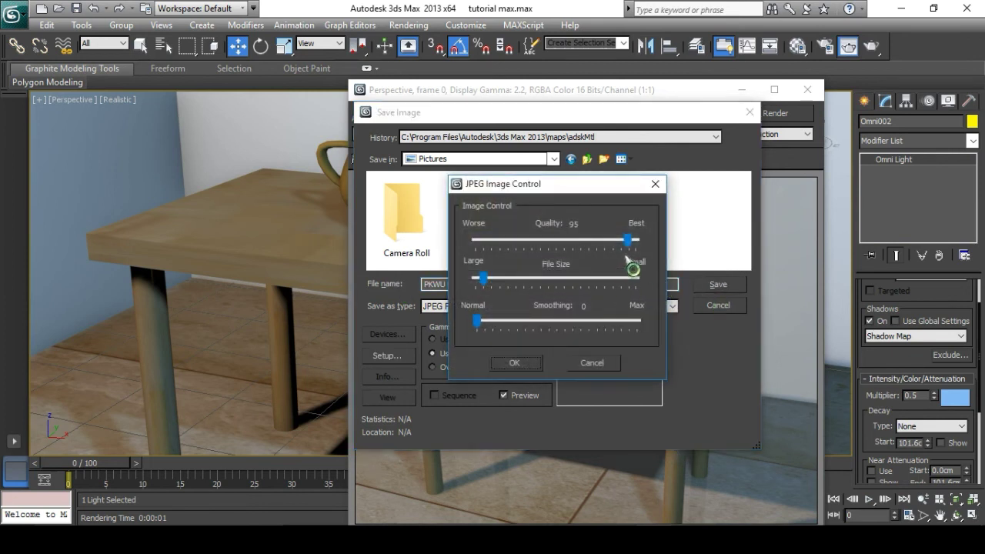
left_click_drag(630, 240, 659, 260)
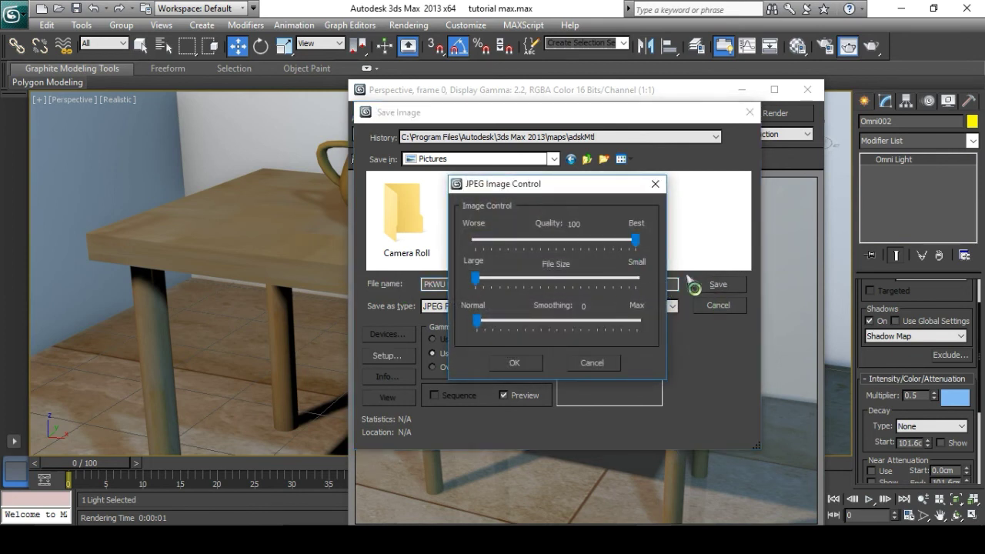
left_click(515, 363)
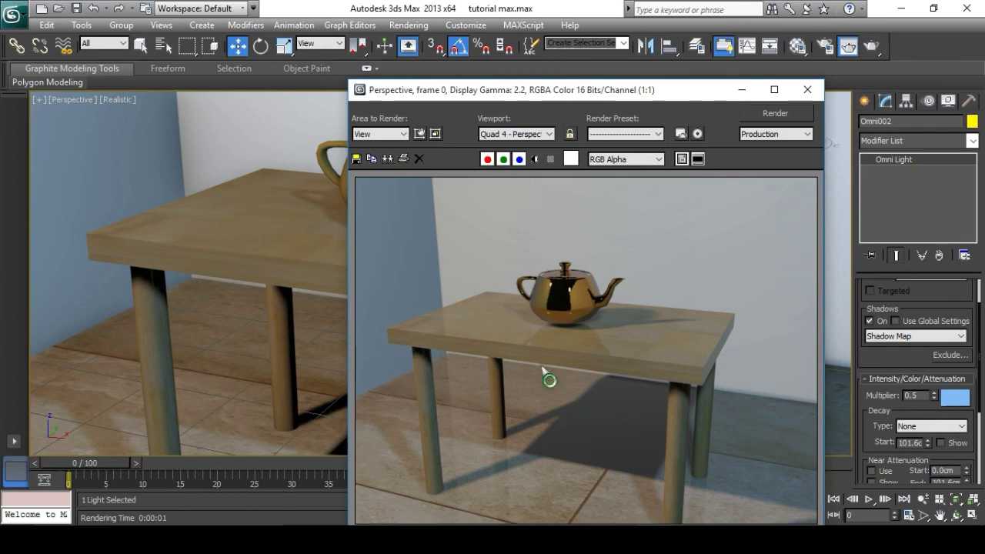
left_click_drag(634, 96, 522, 49)
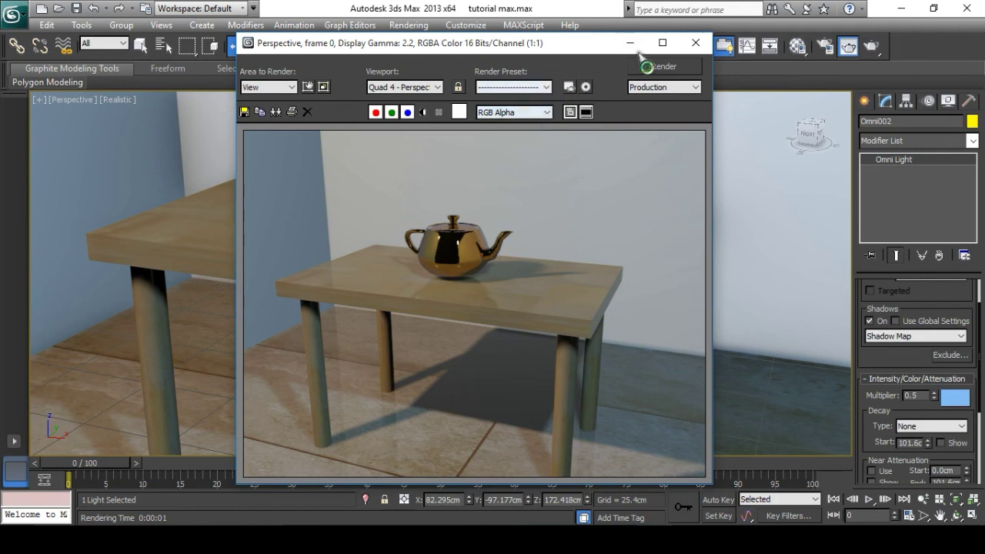
left_click(696, 43)
- Examine the lit room with the table and teapot from an angle, from the front and from slightly above
scroll(481, 275, "down", 5)
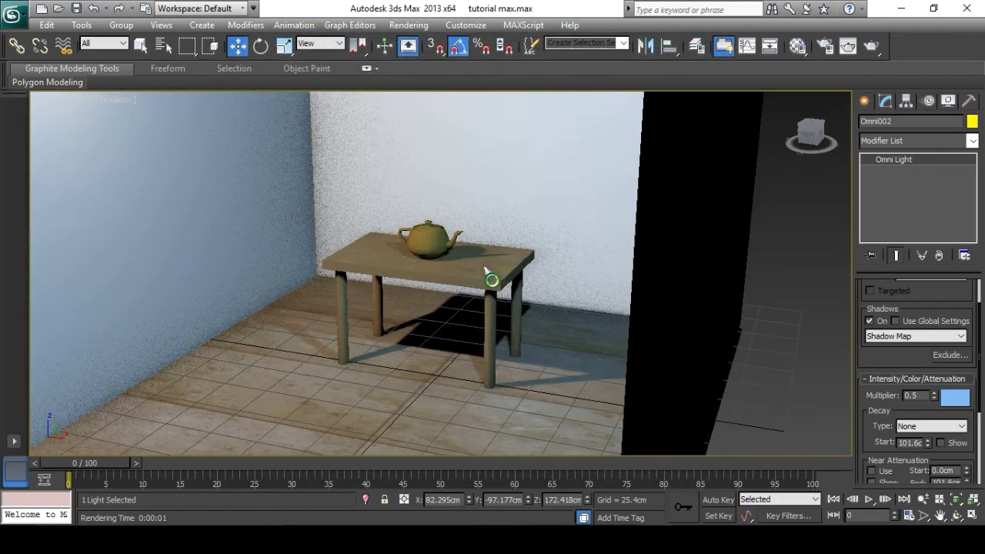
scroll(537, 284, "up", 1)
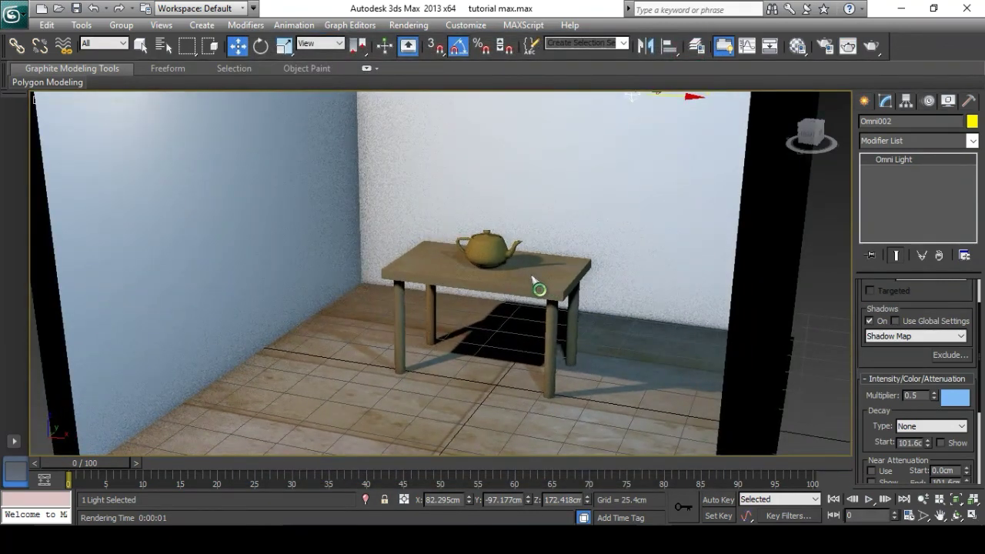
middle_click_drag(533, 278, 560, 276, "alt")
middle_click_drag(510, 309, 566, 300)
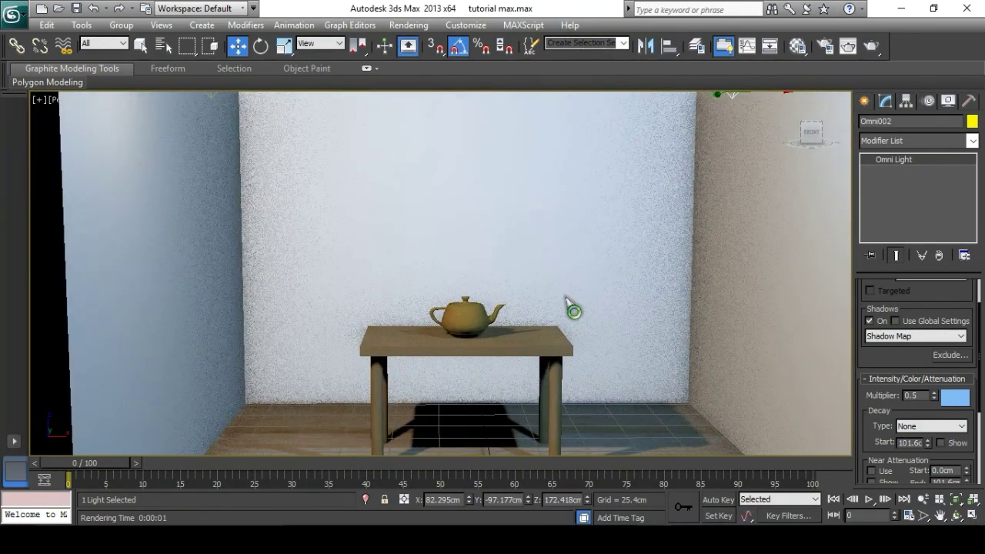
scroll(539, 338, "down", 4)
middle_click_drag(505, 326, 501, 377, "alt")
scroll(492, 367, "up", 3)
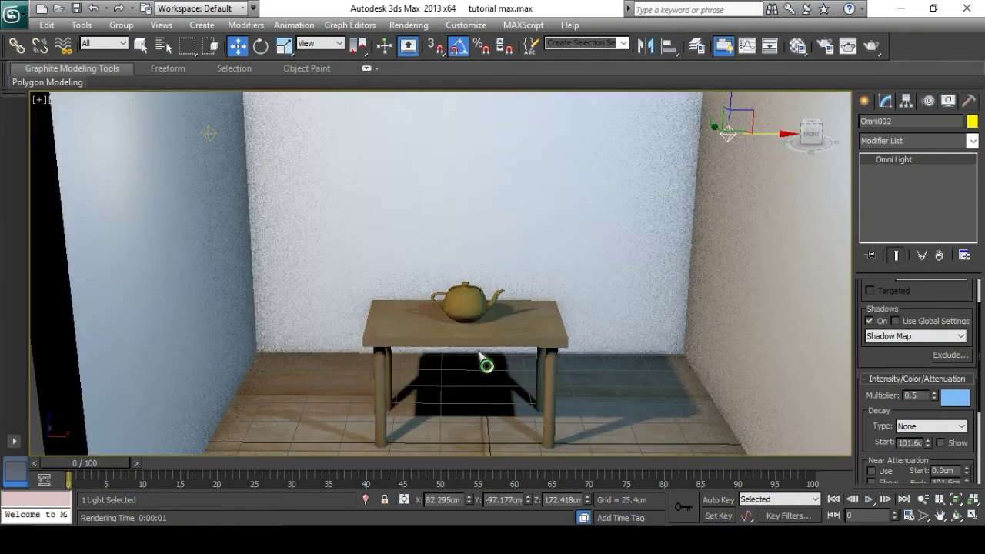
scroll(481, 360, "up", 1)
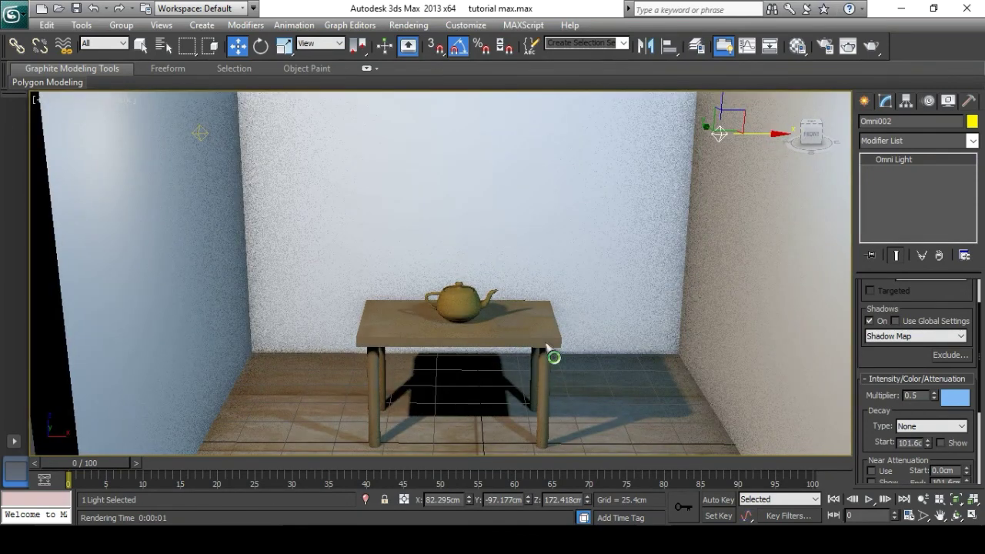